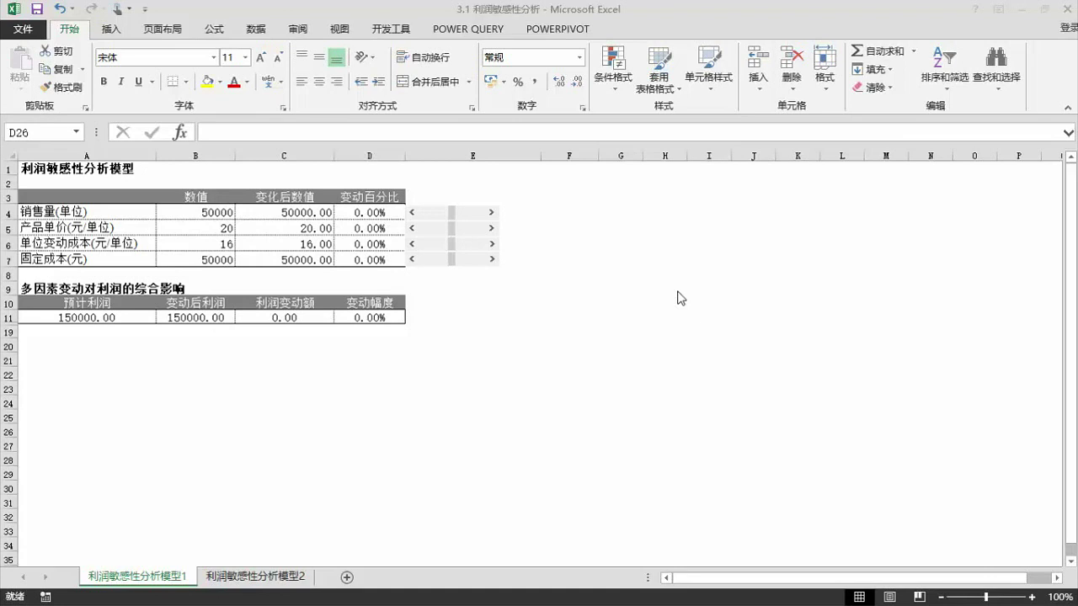
click(435, 322)
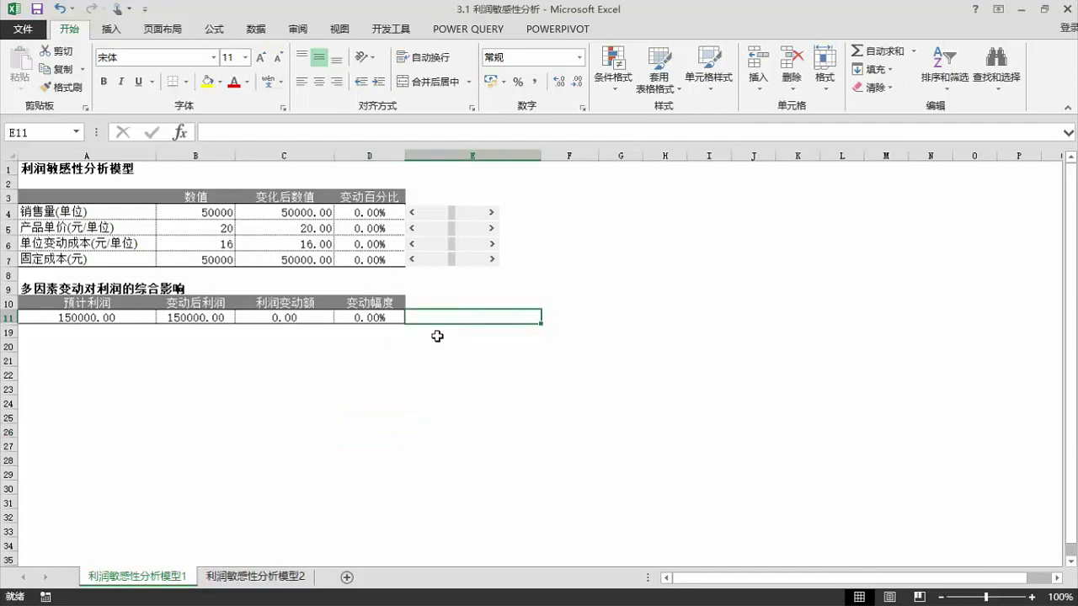
click(437, 336)
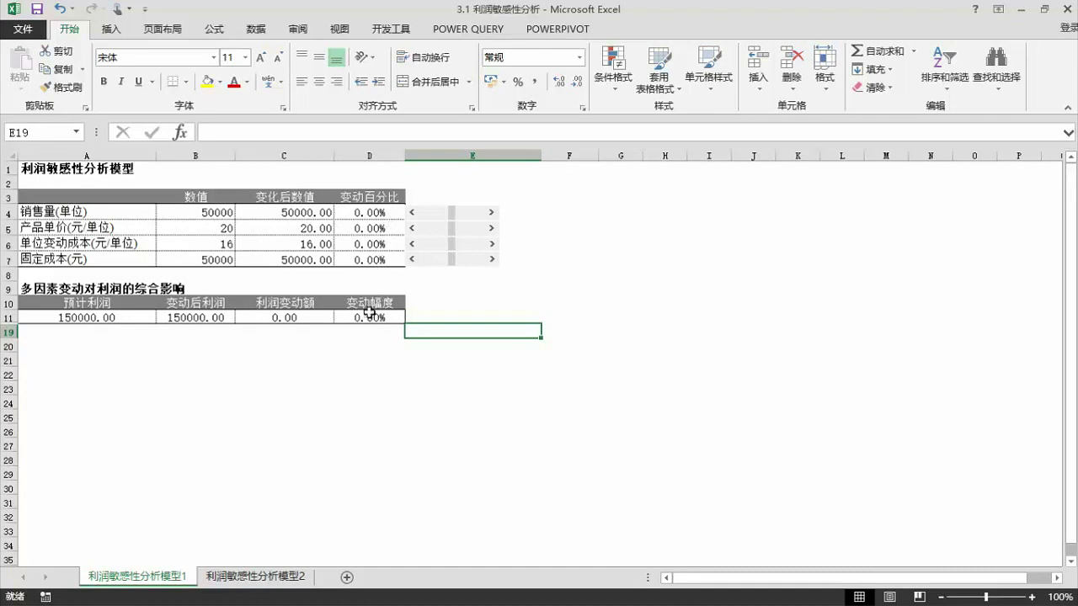
- Raise the change percentage of 产品单价 in 1% steps to 4% in the profit sensitivity model
click(492, 229)
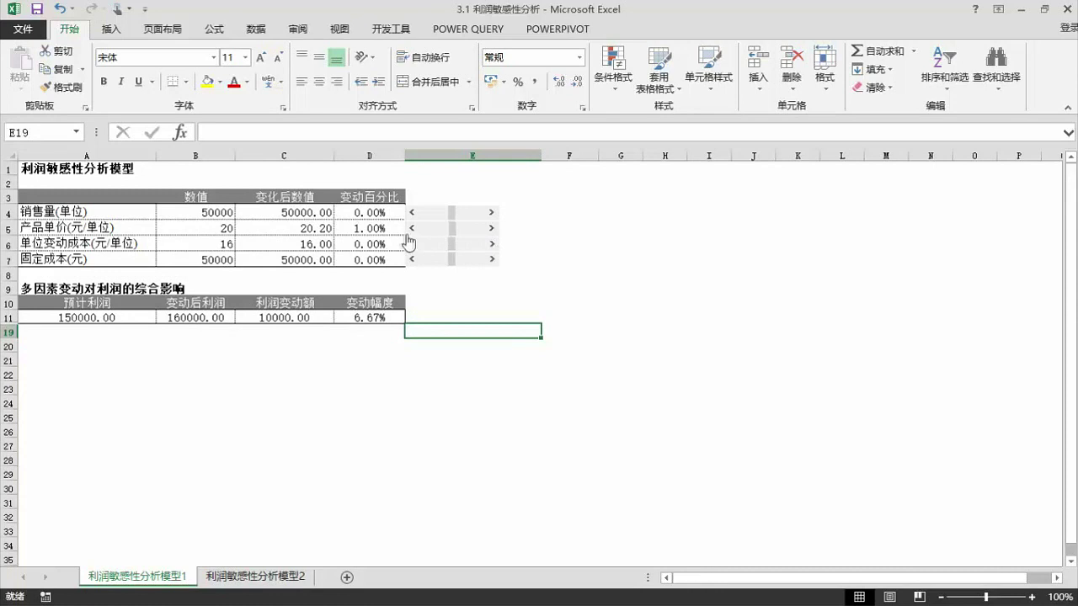
click(372, 230)
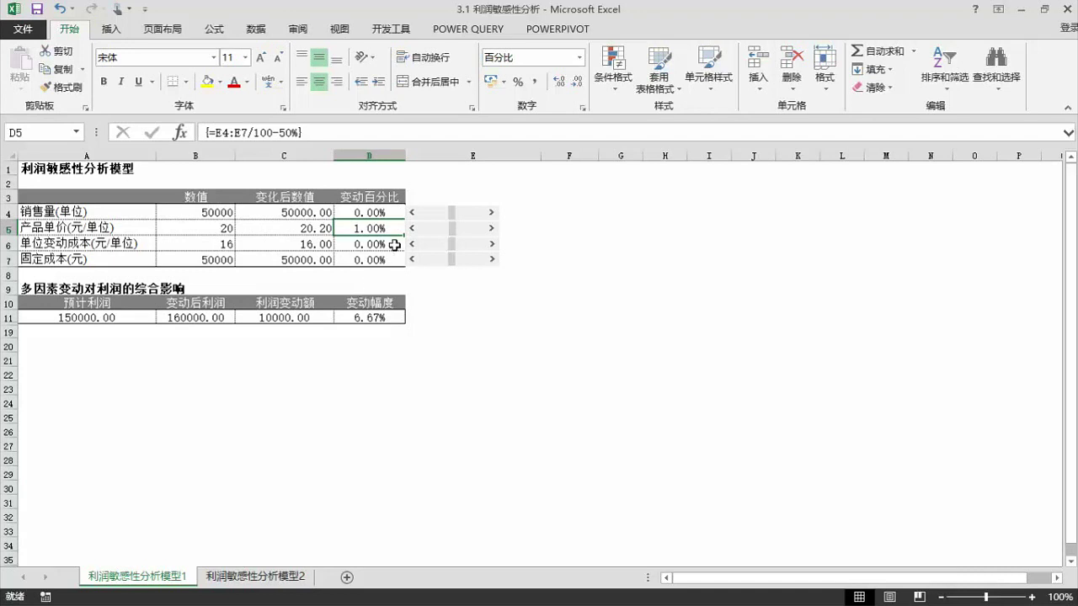
click(492, 234)
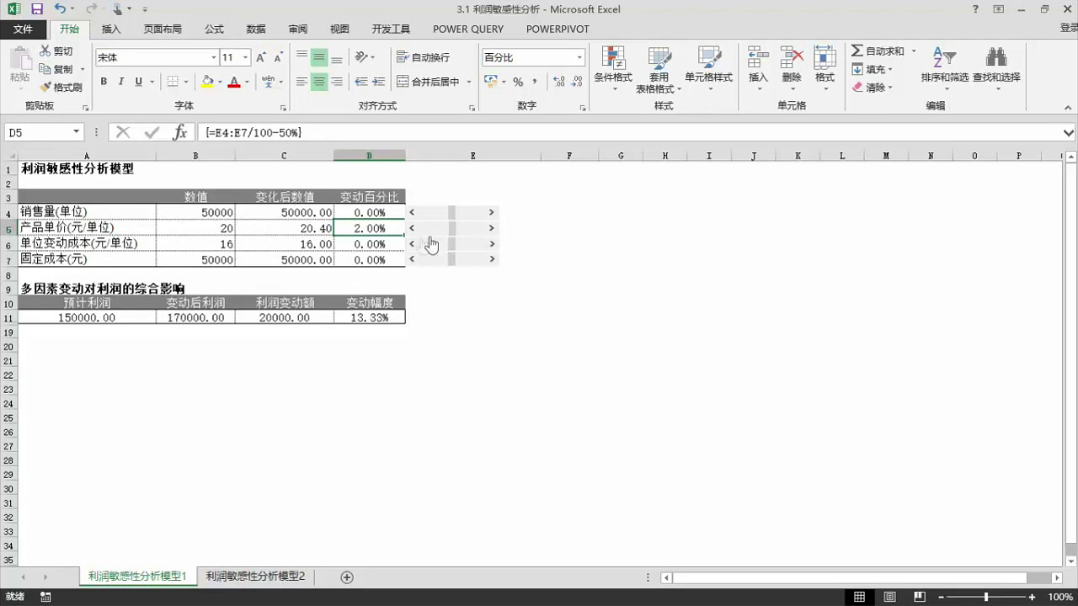
click(493, 234)
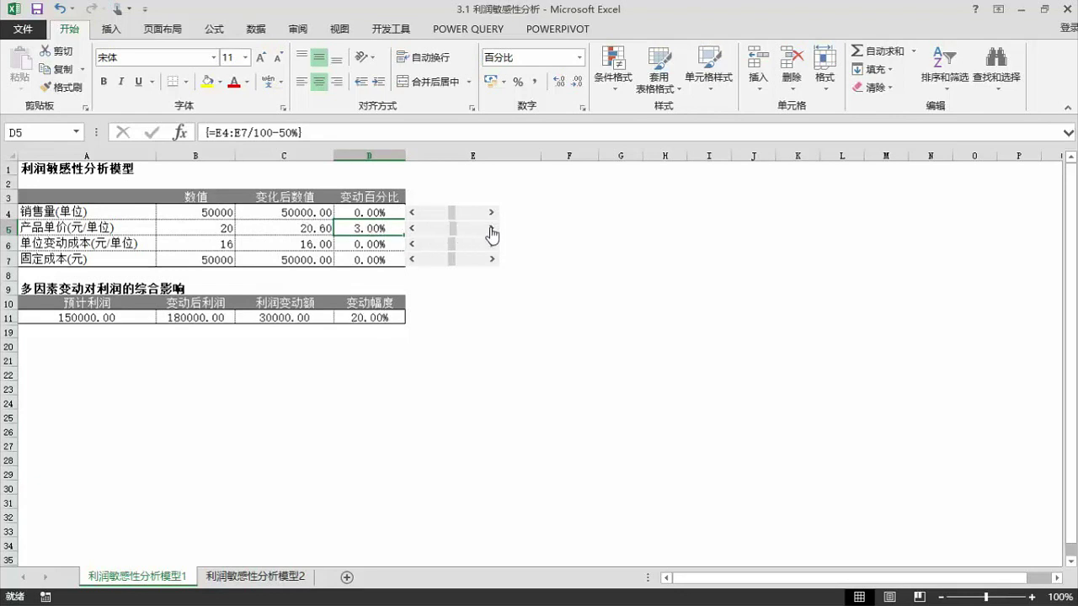
click(492, 234)
- Lower the change percentage of 产品单价 in 1% steps to -1%
click(412, 232)
click(412, 229)
click(413, 229)
click(412, 229)
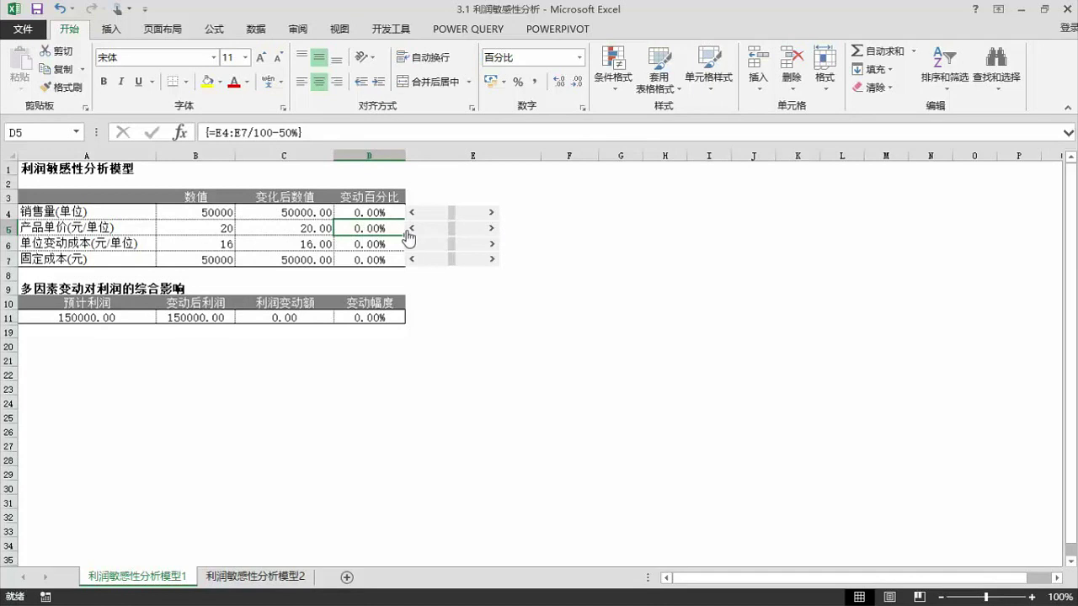
click(413, 232)
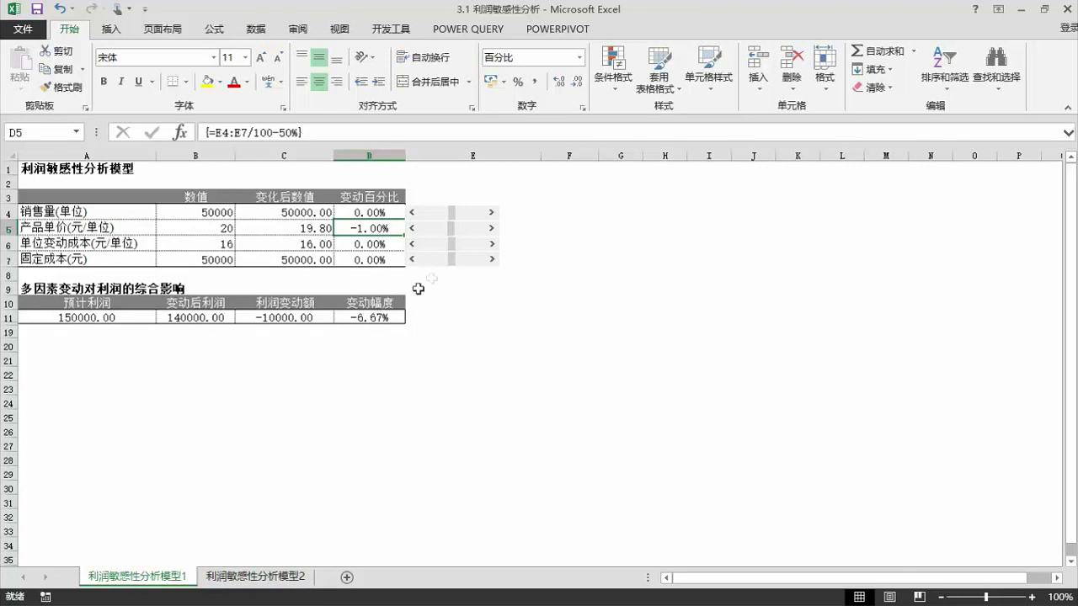
- Raise the change percentage of 产品单价 in 1% steps to 3%
click(492, 228)
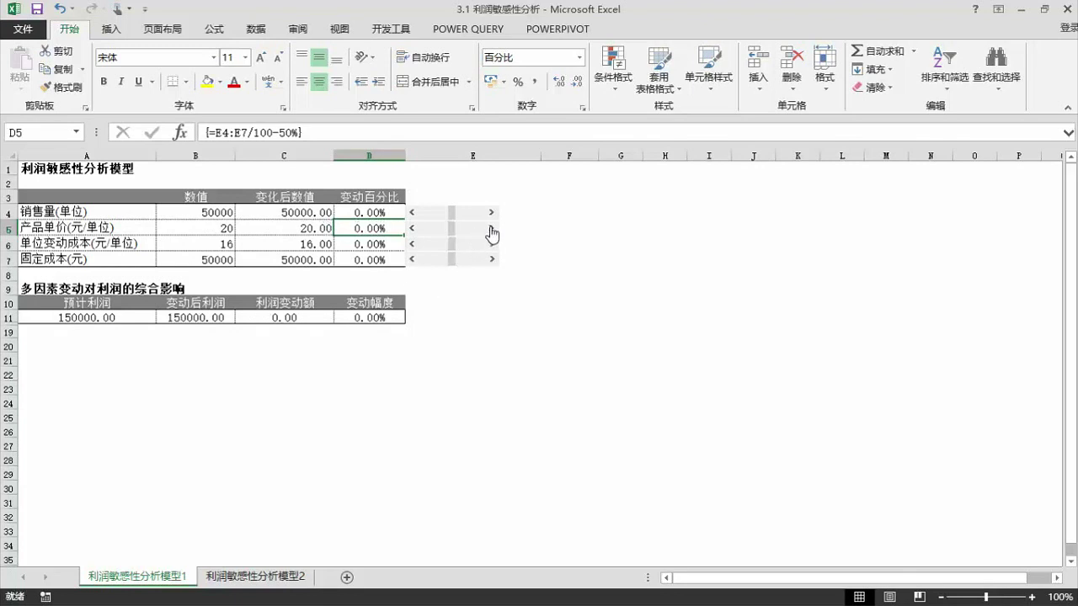
click(492, 228)
click(491, 229)
click(492, 228)
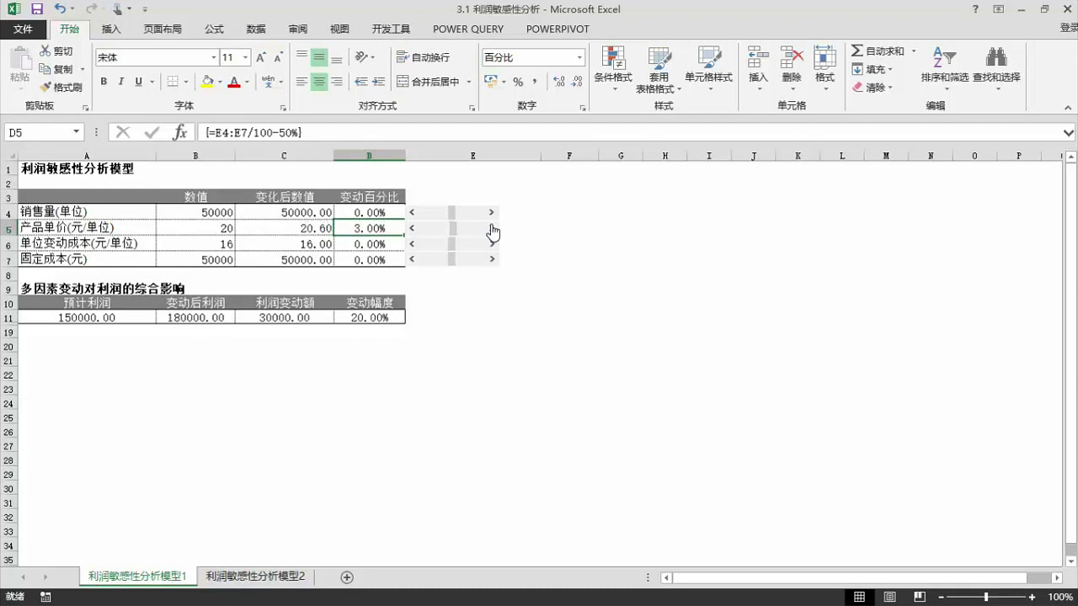
- Return the change percentage of 产品单价 to 0%, trying a 1% increase once more before resetting it
click(412, 229)
click(412, 228)
click(411, 228)
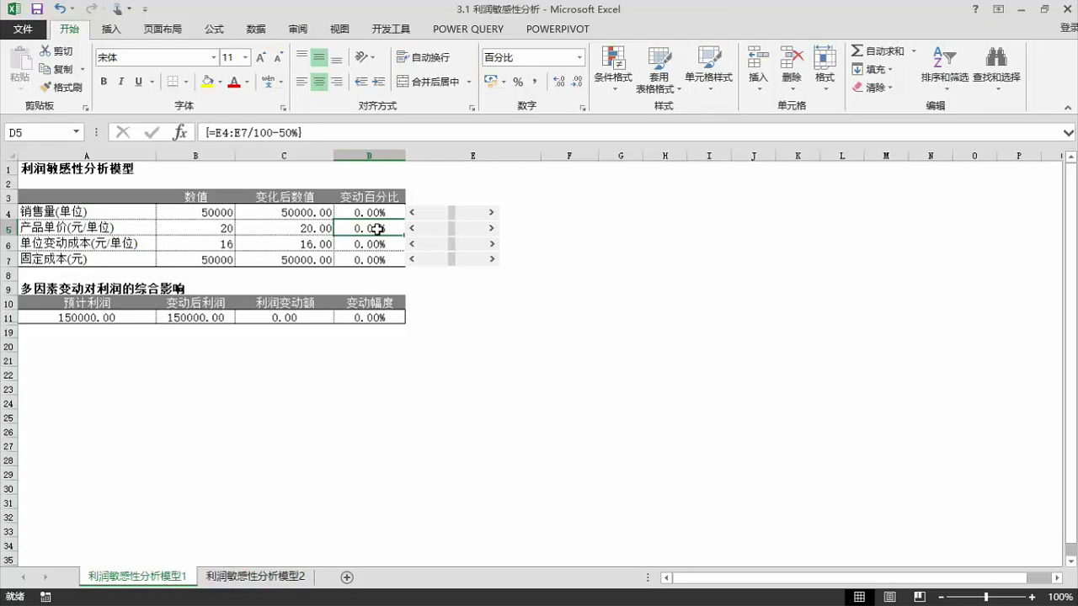
click(491, 228)
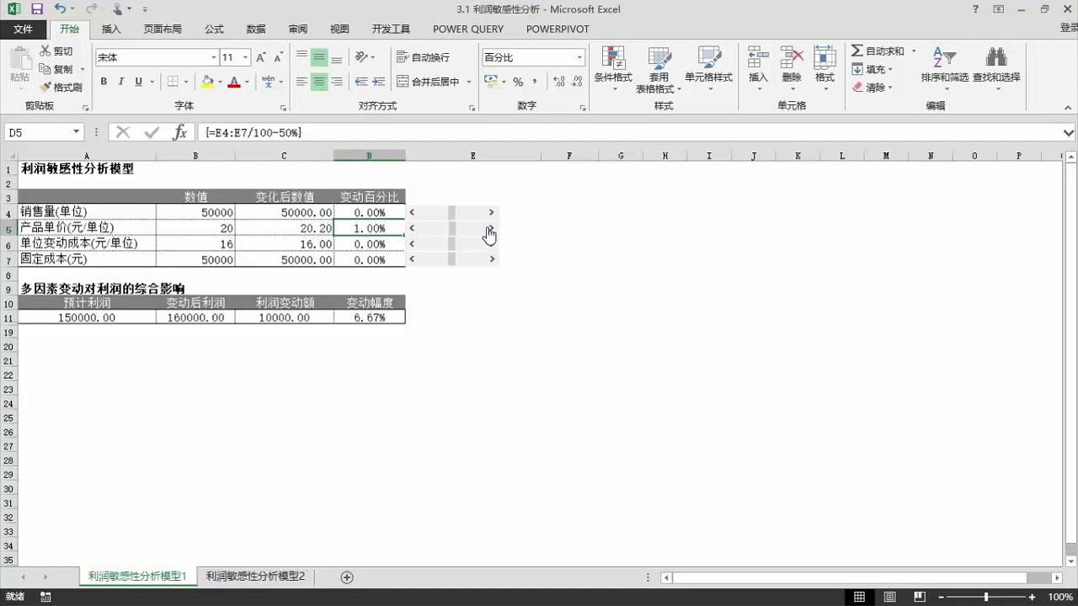
click(411, 229)
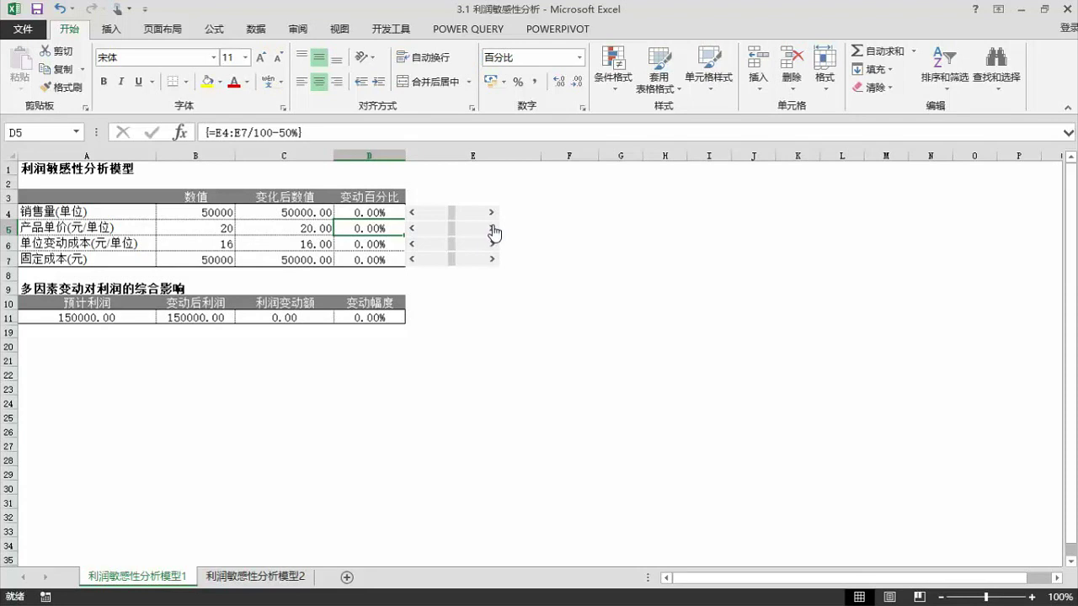
click(447, 300)
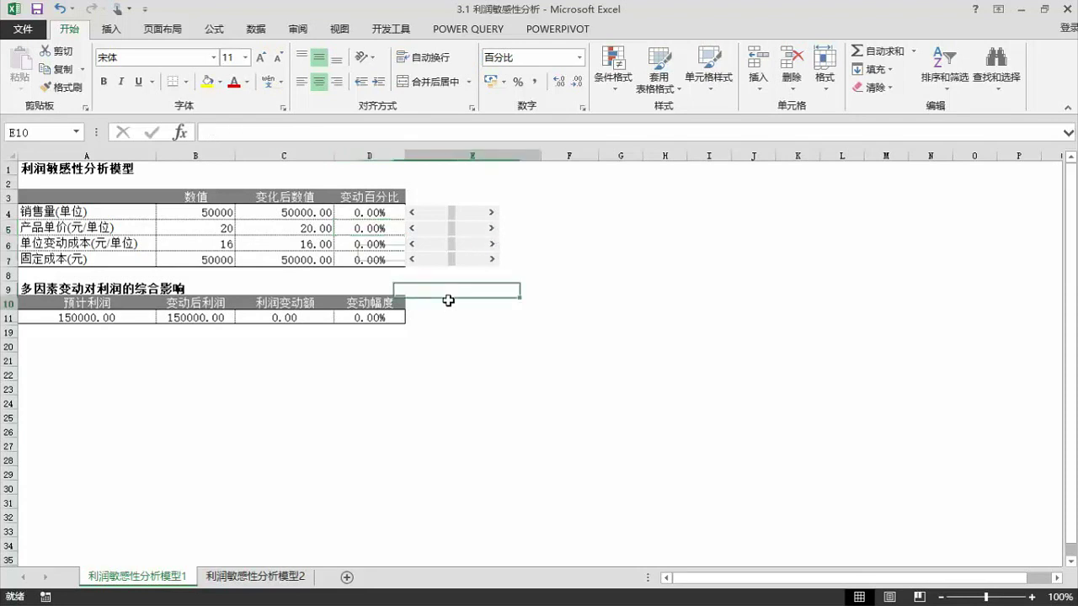
click(427, 344)
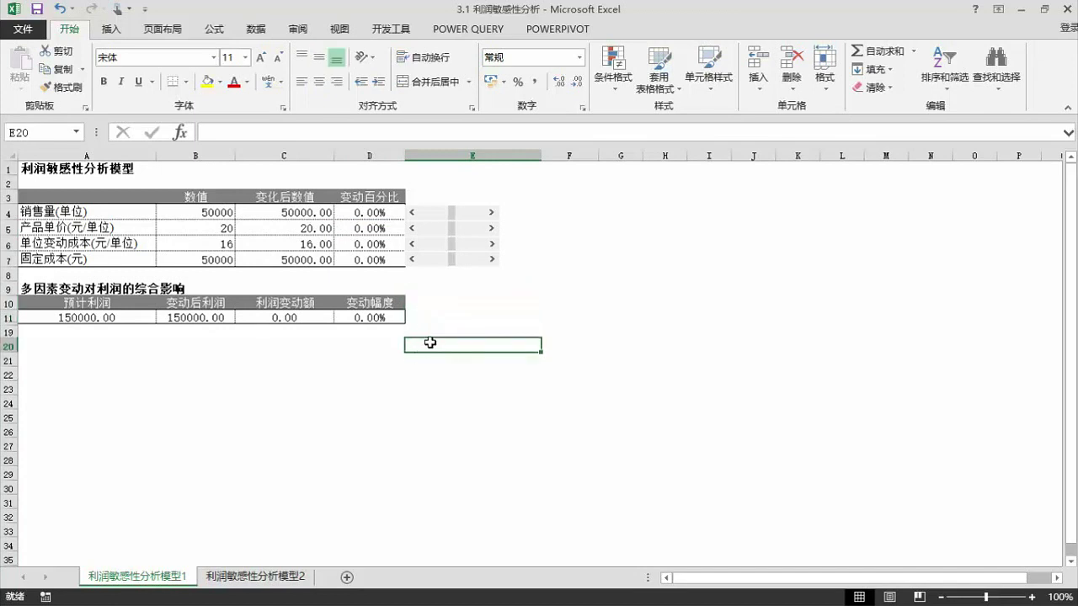
click(370, 214)
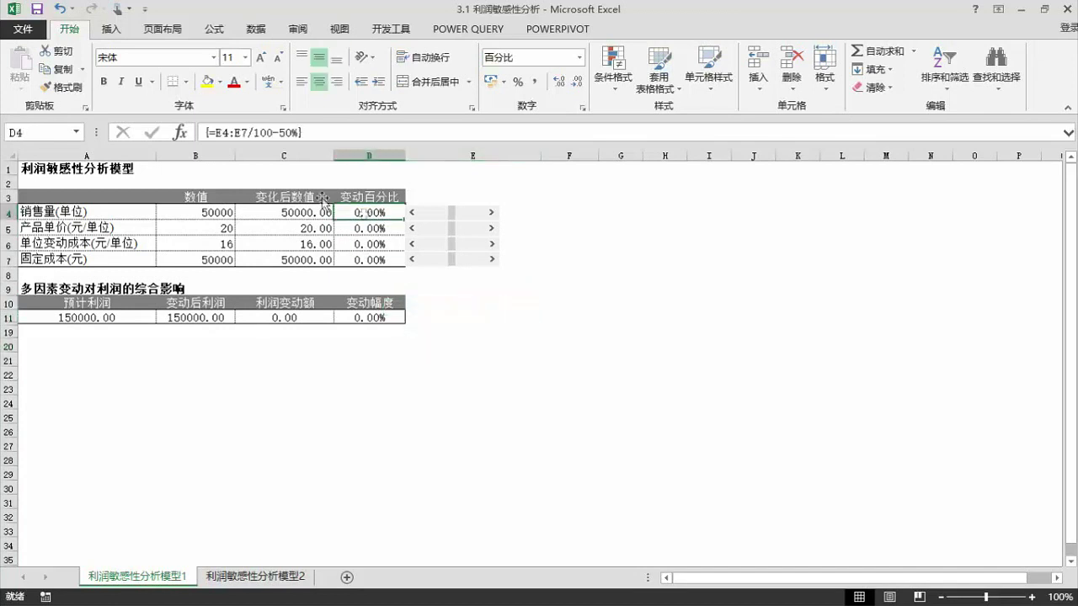
click(373, 352)
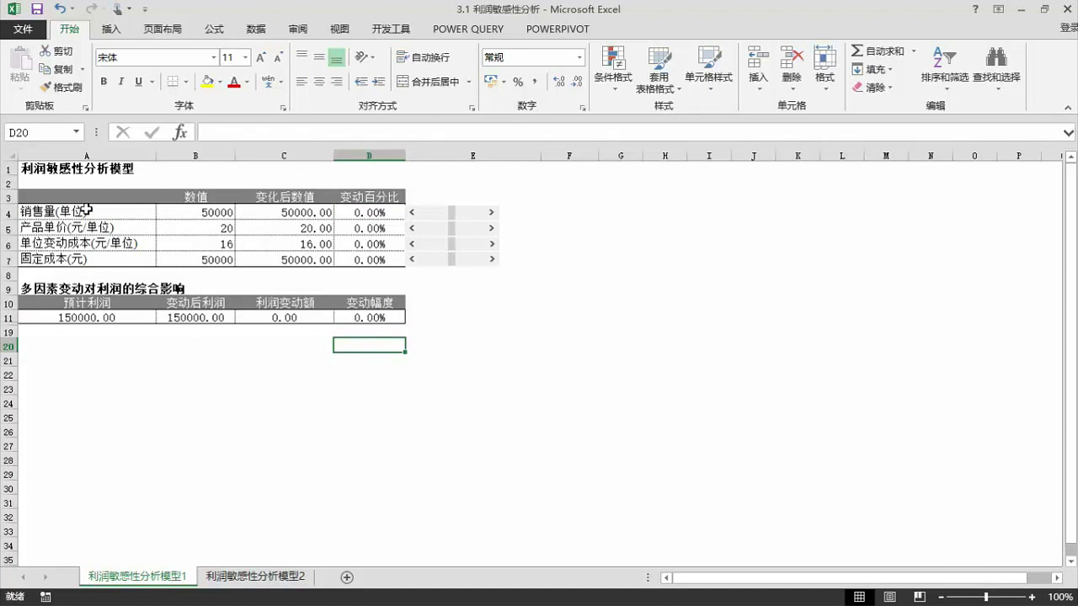
- Copy the four factor labels in A4:A7 to a new worksheet starting at A2, and autofit column A
drag(87, 210, 86, 260)
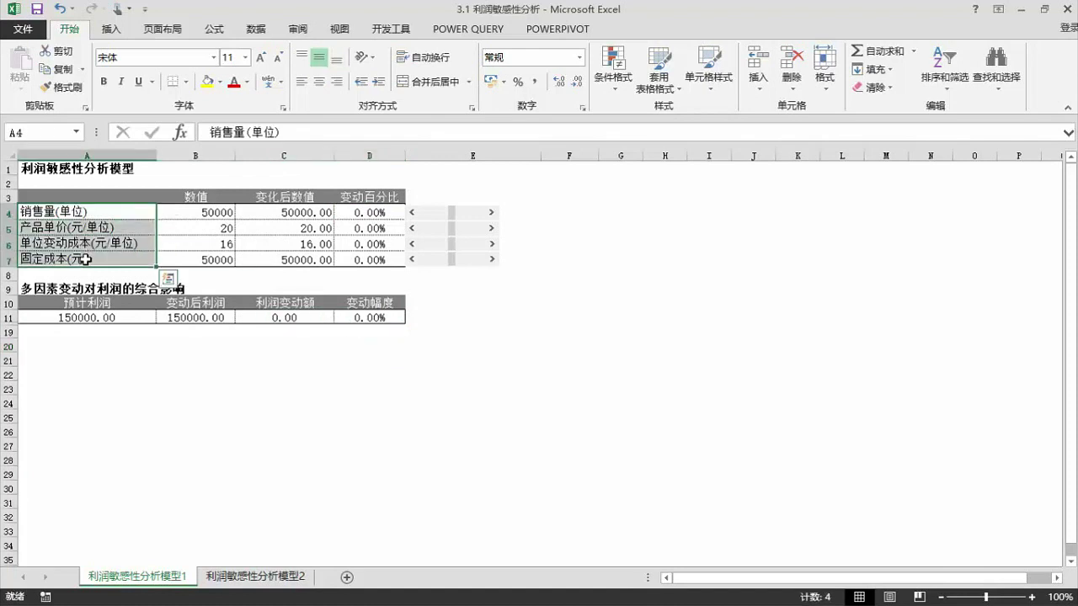
key(ctrl+c)
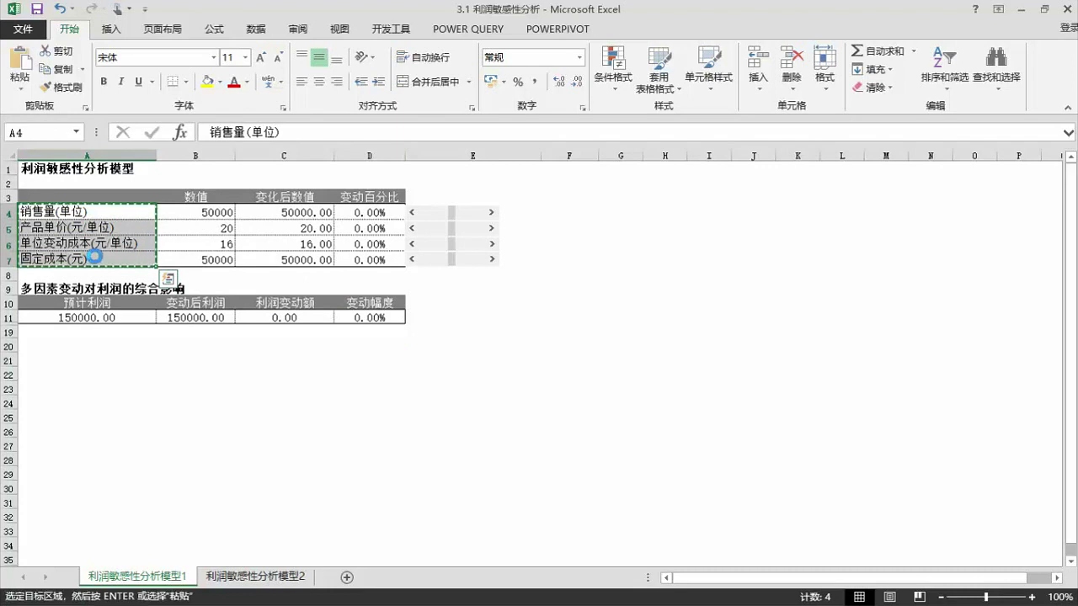
click(346, 578)
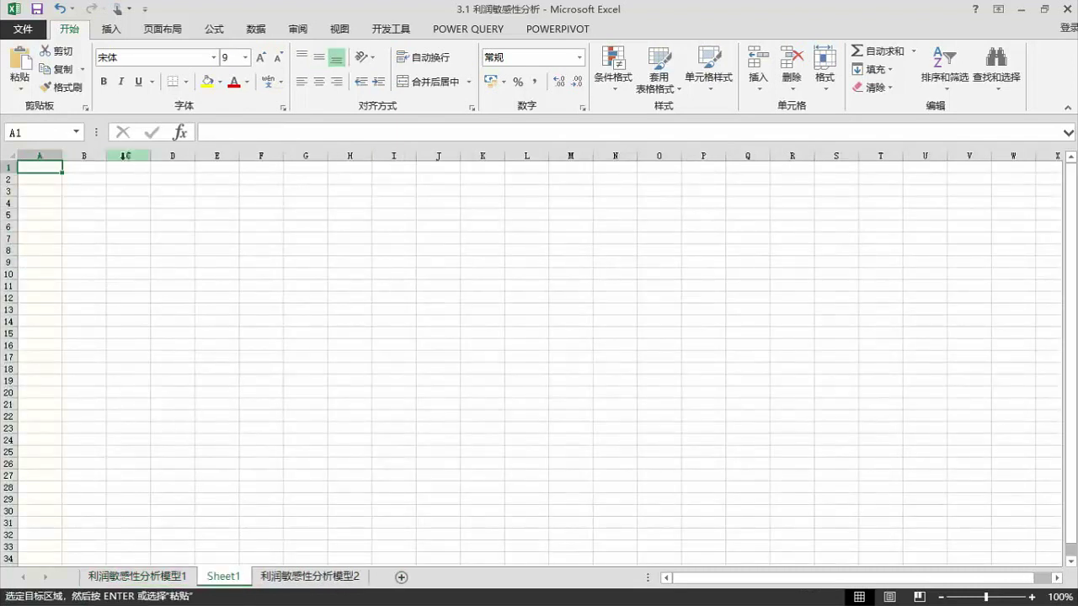
click(38, 180)
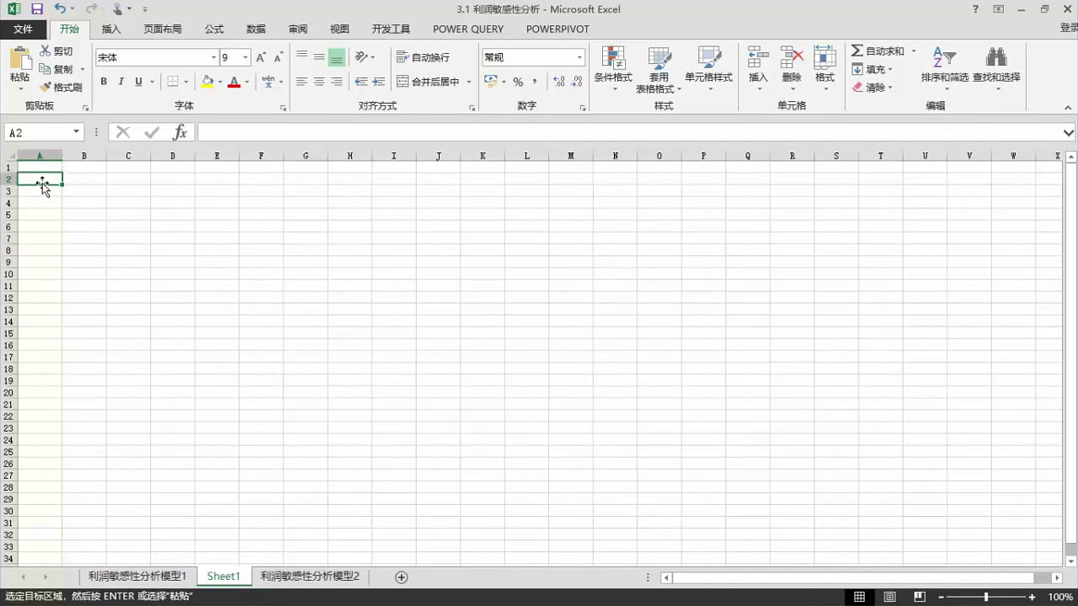
key(ctrl+v)
click(87, 215)
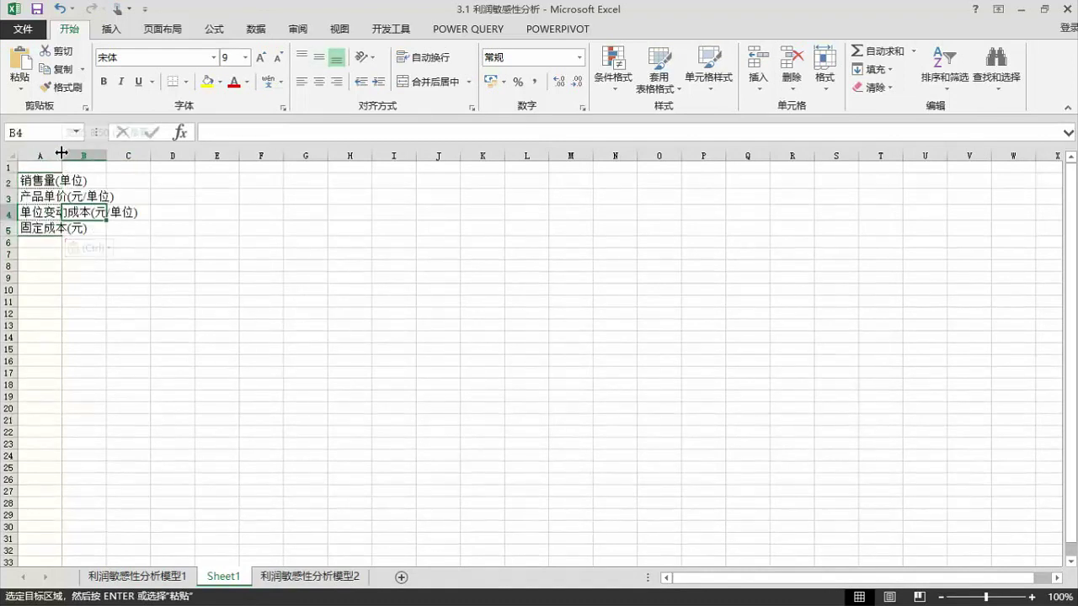
double_click(62, 156)
- Set the font size of the entire new worksheet to 11
click(11, 157)
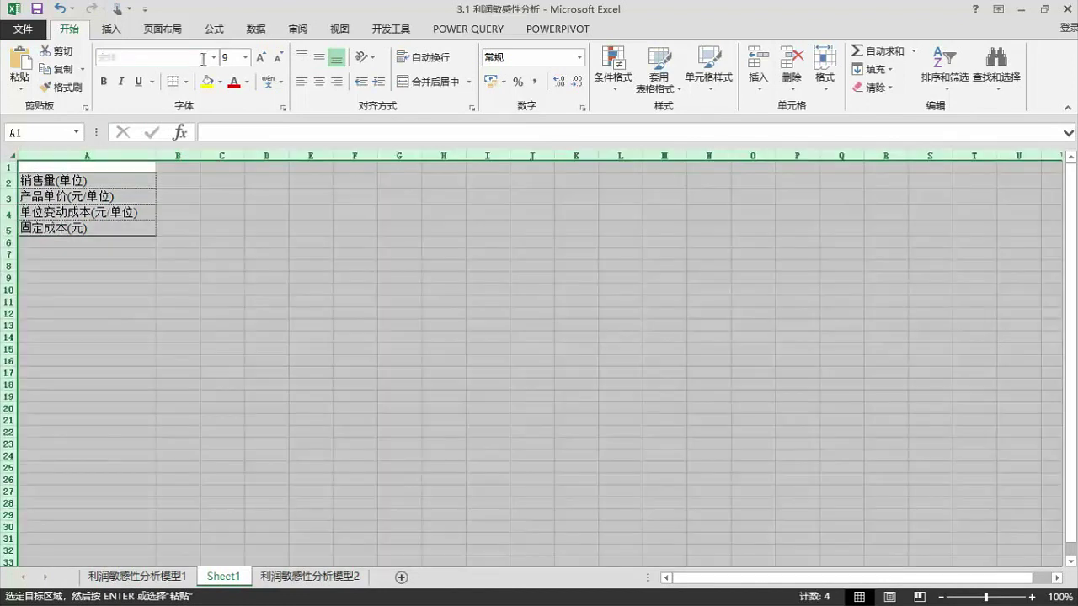
click(245, 57)
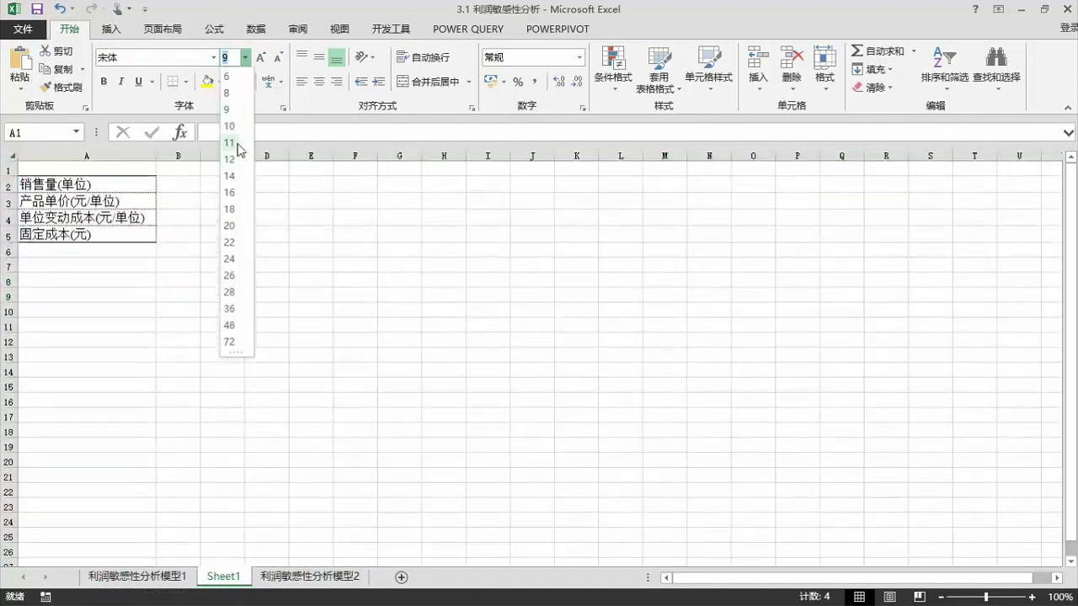
click(229, 142)
click(135, 261)
click(104, 197)
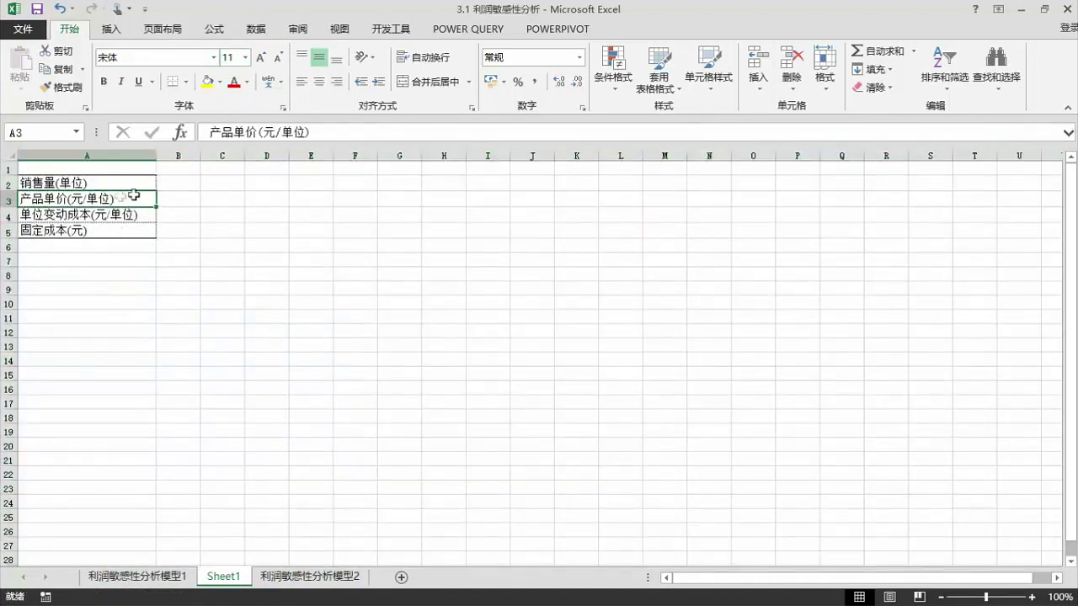
- Widen column B and enter the header 变动前数据 in B1
click(174, 182)
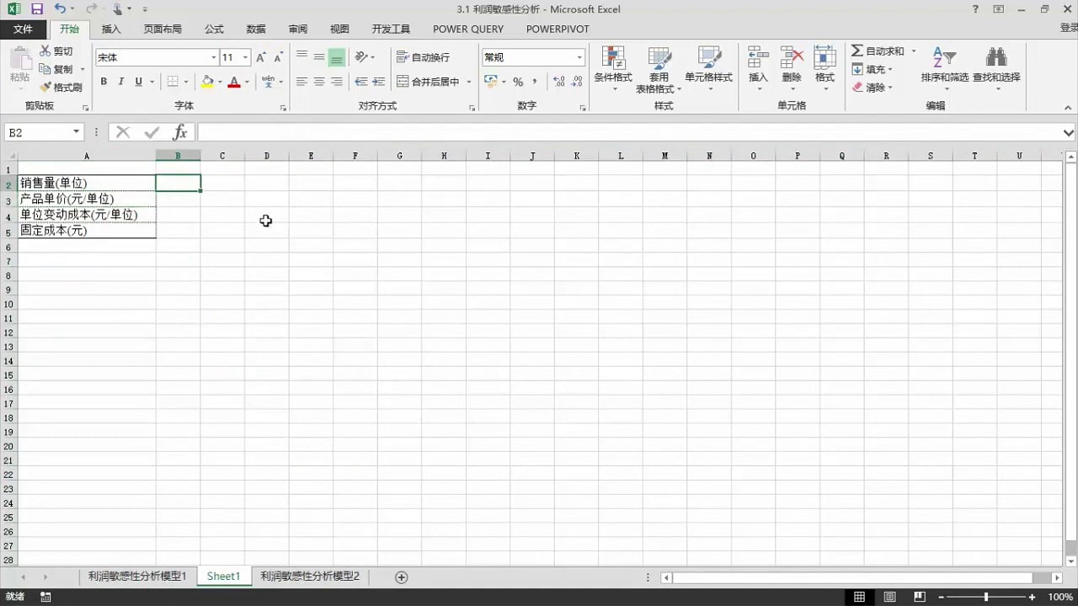
drag(201, 159, 231, 160)
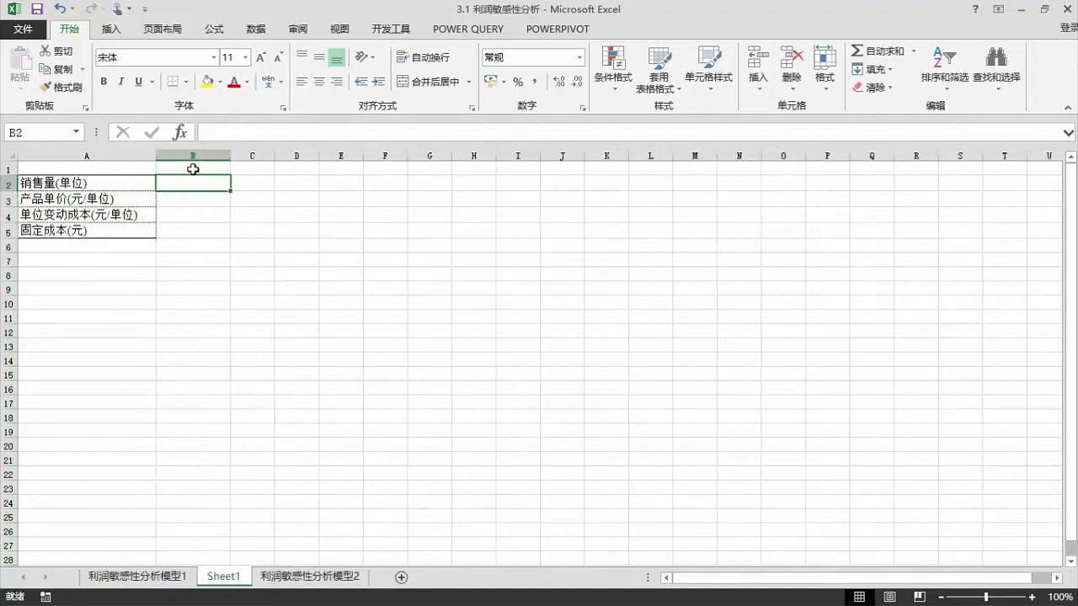
click(193, 168)
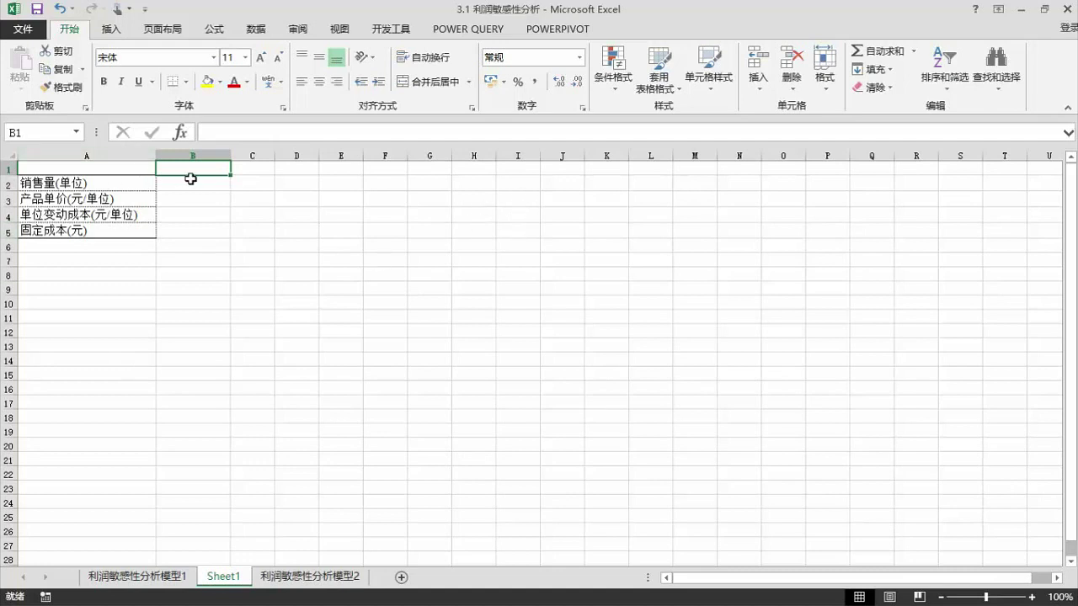
text(biandong)
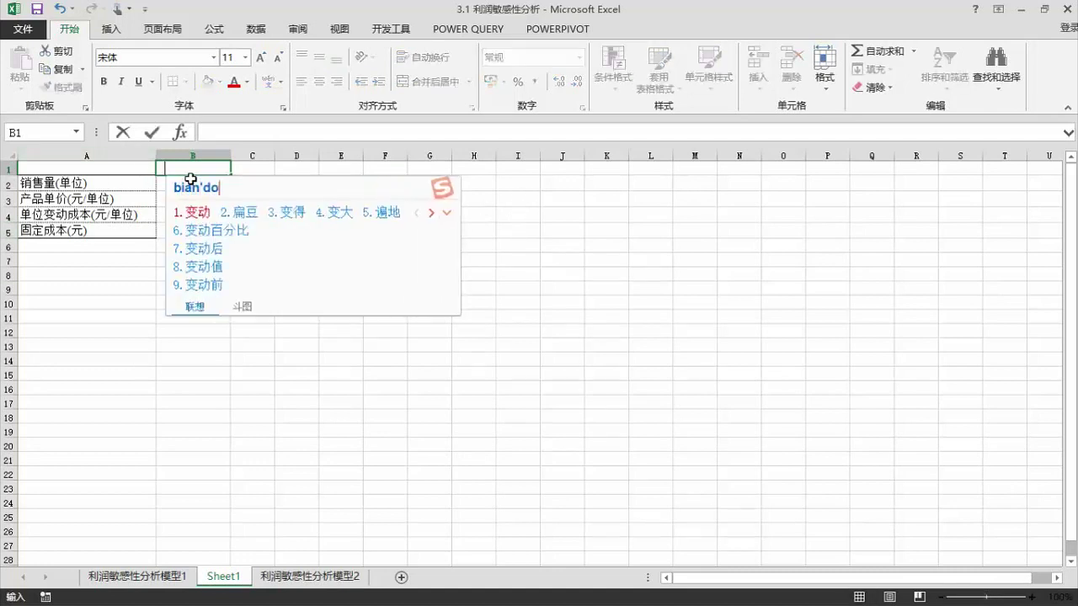
key(space)
text(qian)
key(space)
text(fei)
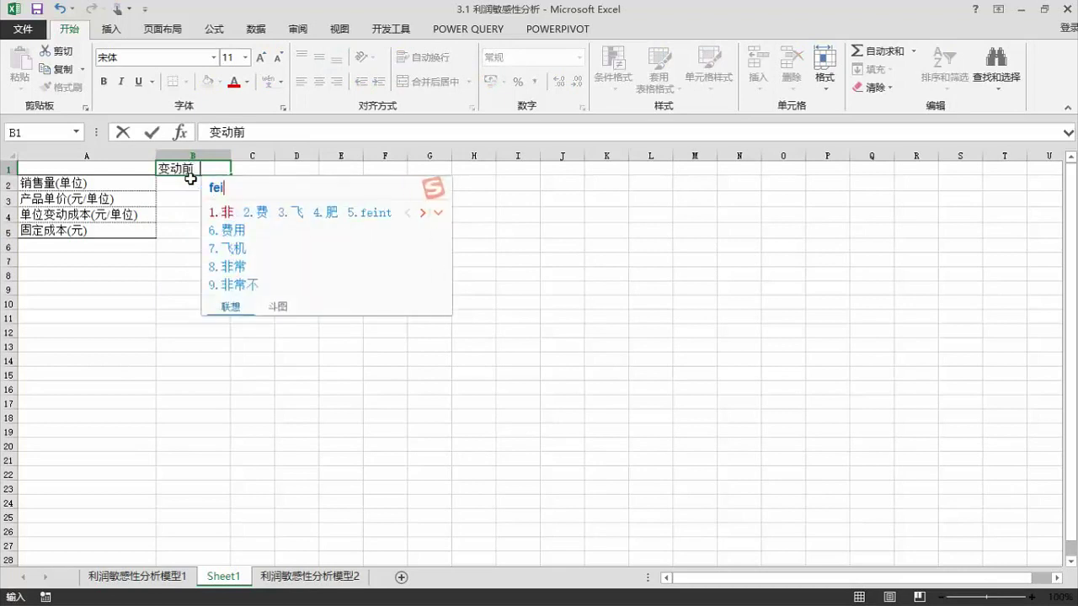
key(BackSpace)
key(BackSpace)
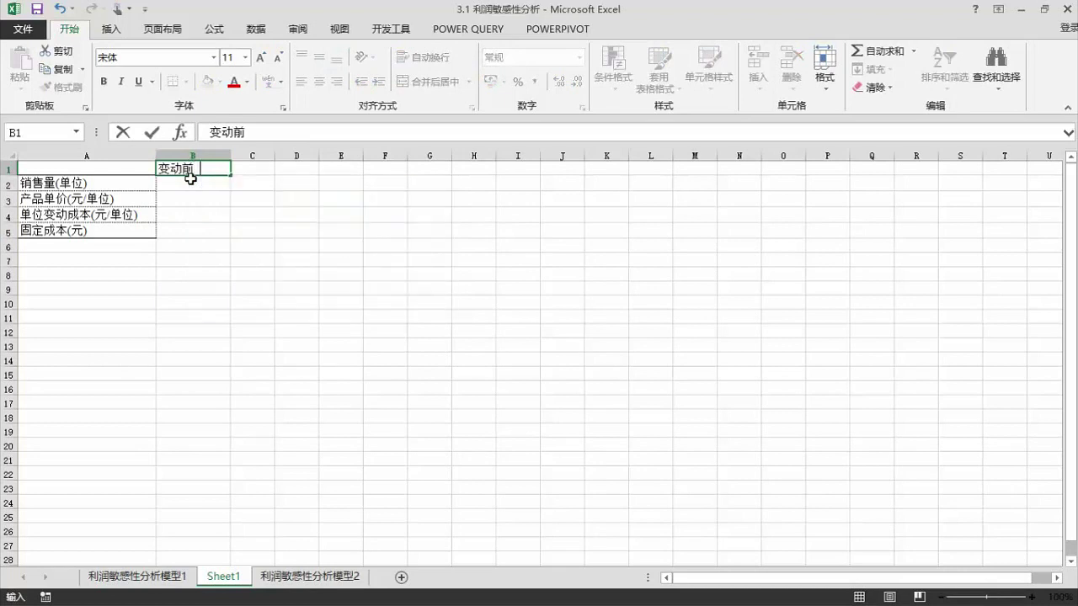
text(shu)
key(Down)
key(space)
key(Return)
- Enter the header 变动后数据 in C1 and autofit column C to it
key(Up)
key(Right)
text(bian)
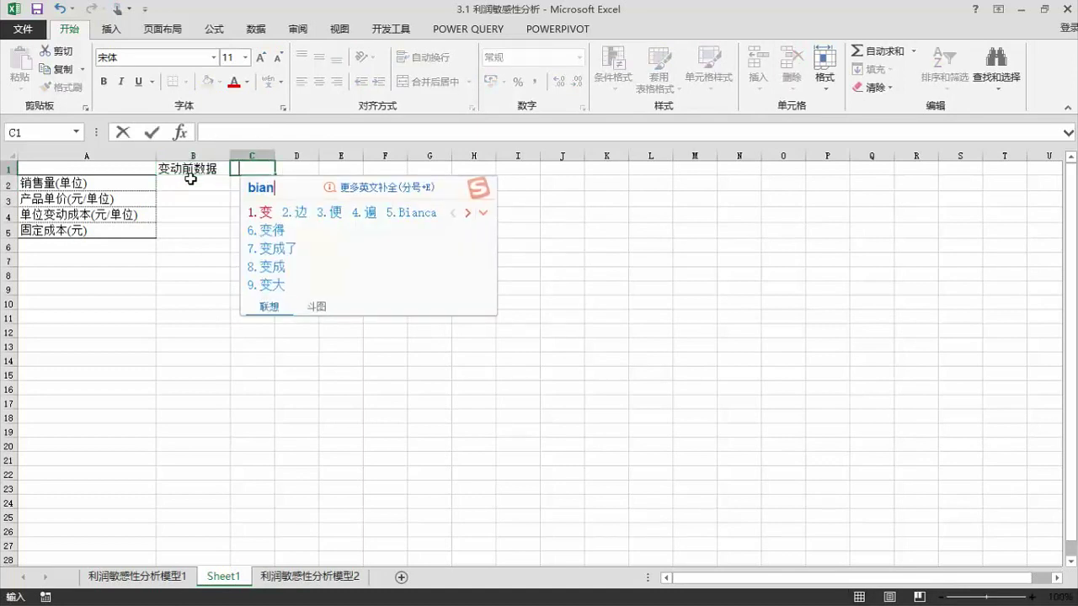
text(dong)
key(space)
text(hou)
key(space)
text(shuju)
key(space)
key(ctrl+Return)
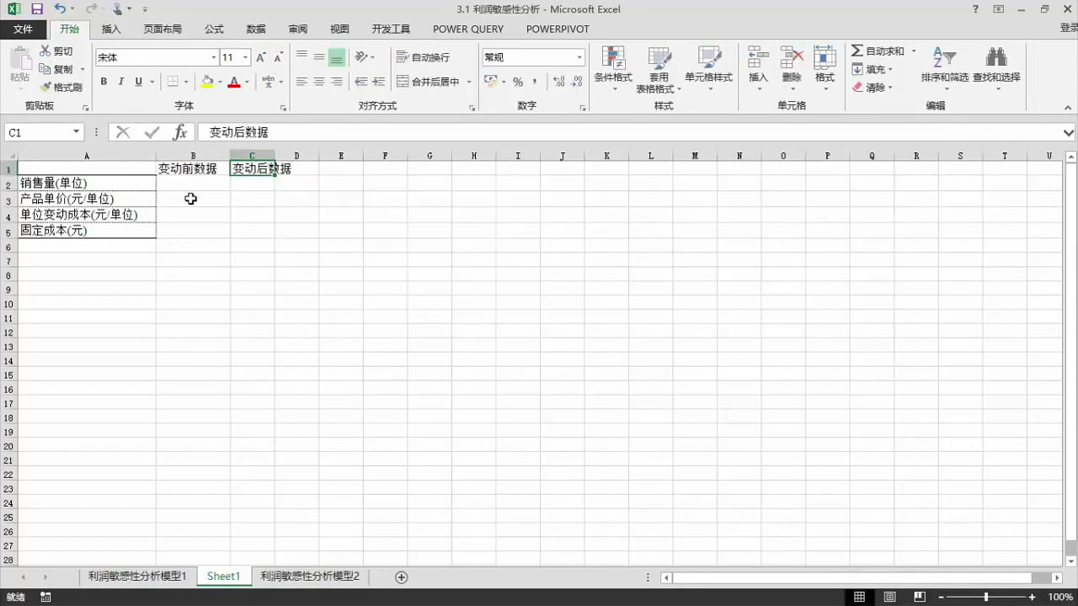
double_click(274, 156)
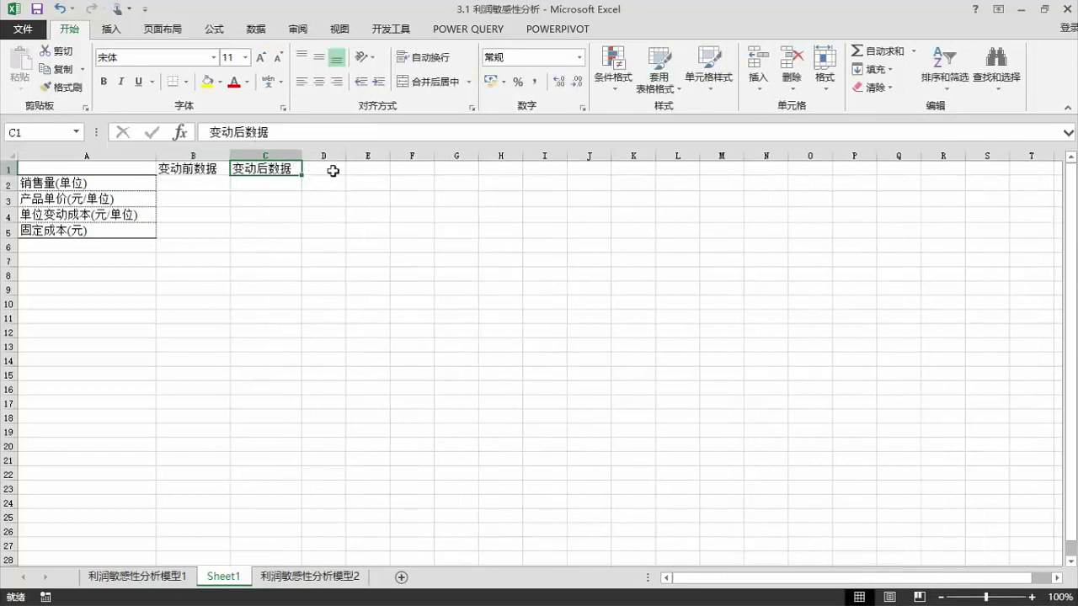
- Widen column D and enter the header 变动值 in D1
click(333, 171)
drag(346, 155, 363, 157)
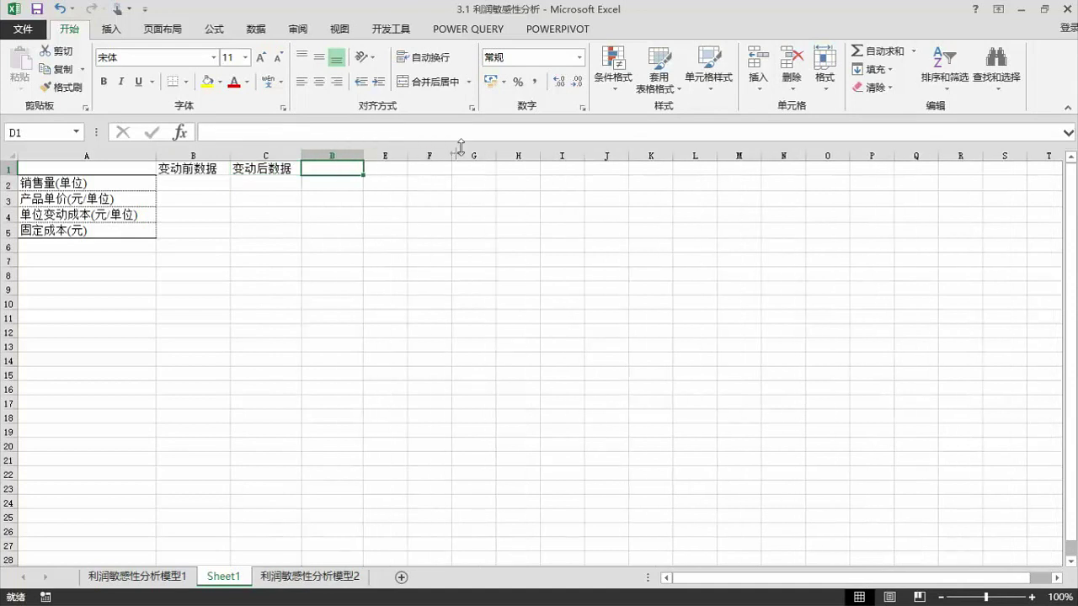
text(biandongzhi)
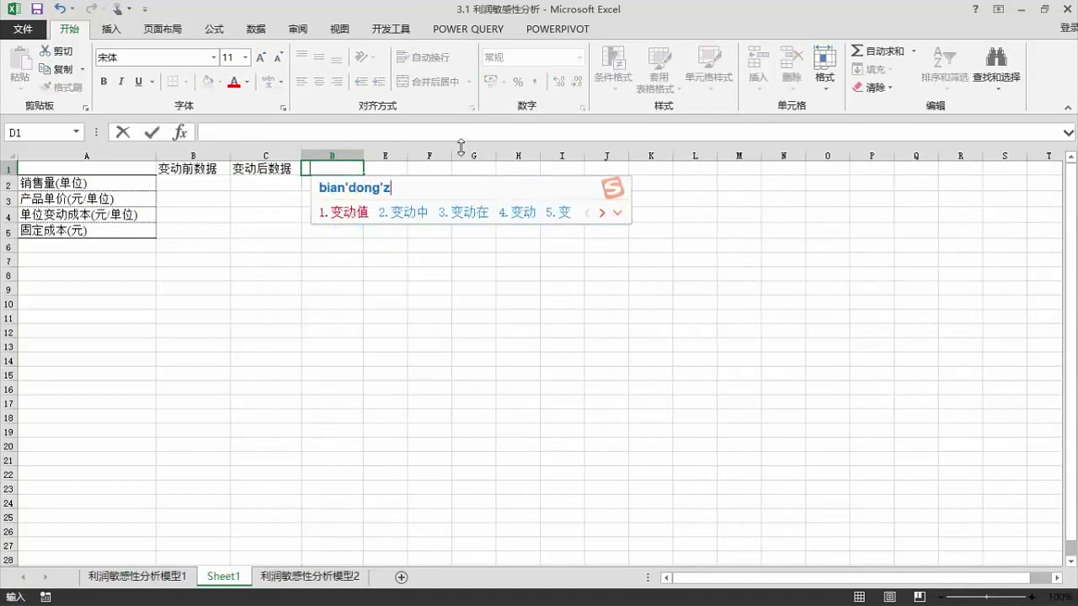
key(space)
key(Tab)
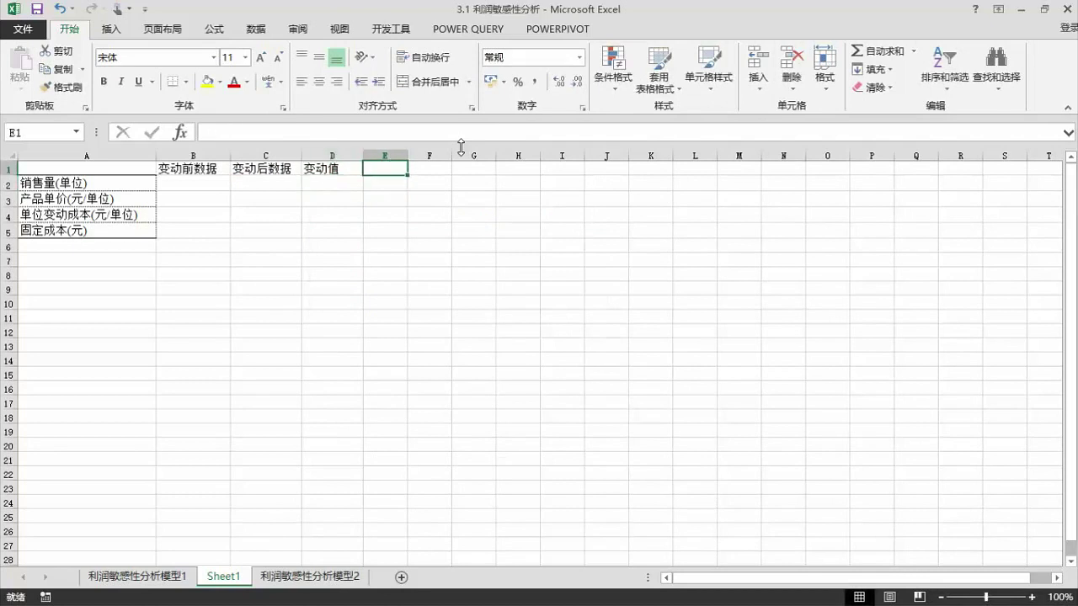
- Enter the header 变动百分比 in E1 and widen column E to fit it
text(biandong)
key(space)
text(baifenbi)
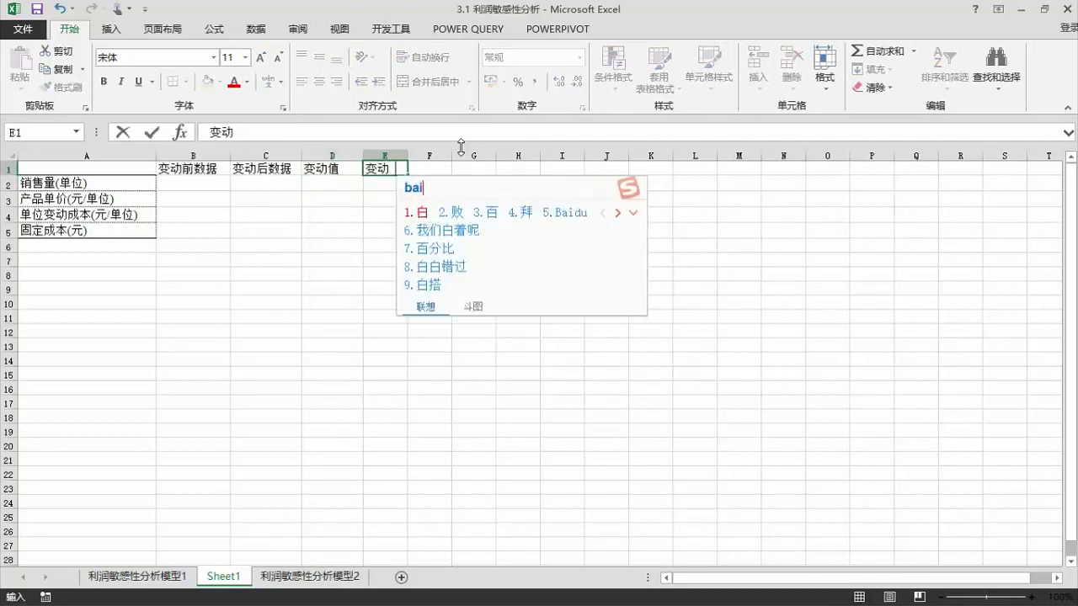
key(space)
key(Return)
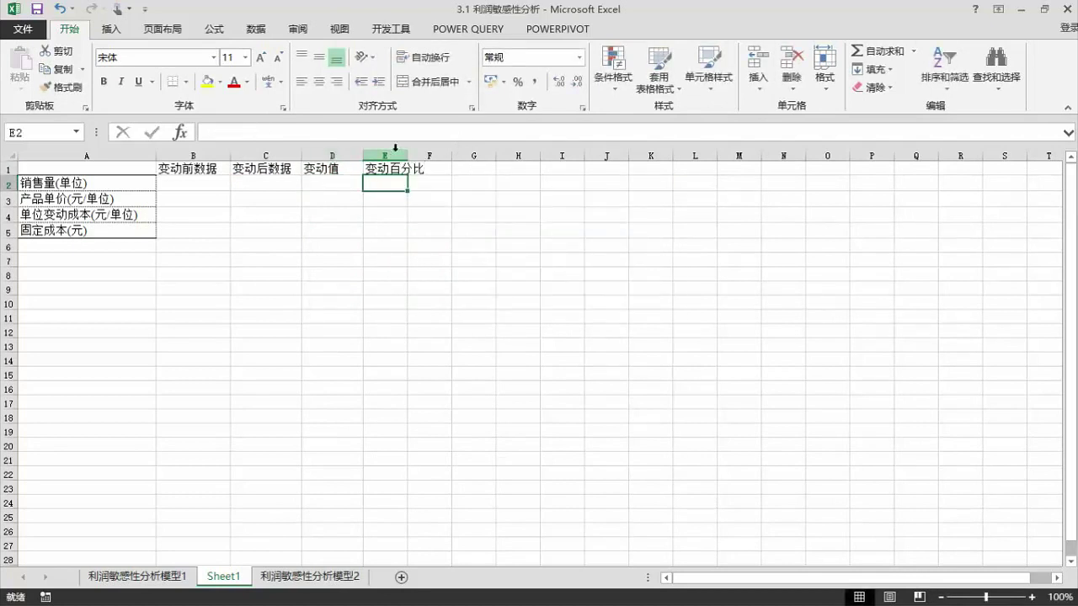
drag(405, 158, 431, 158)
click(410, 228)
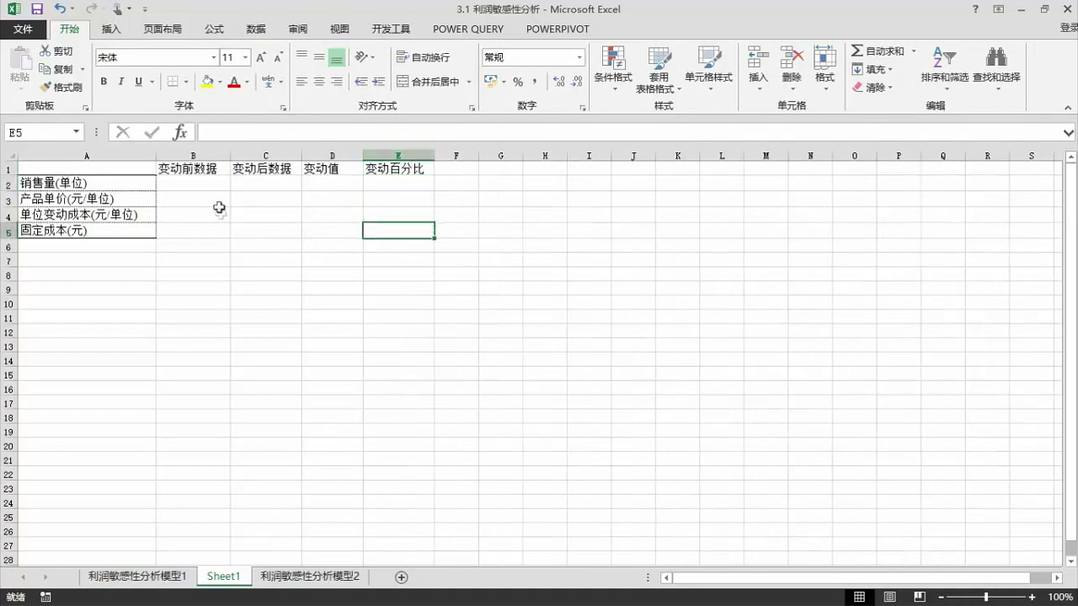
- Fill the 变动前数据 column in B2:B5 with 50000, 20, 16 and 50000
click(187, 183)
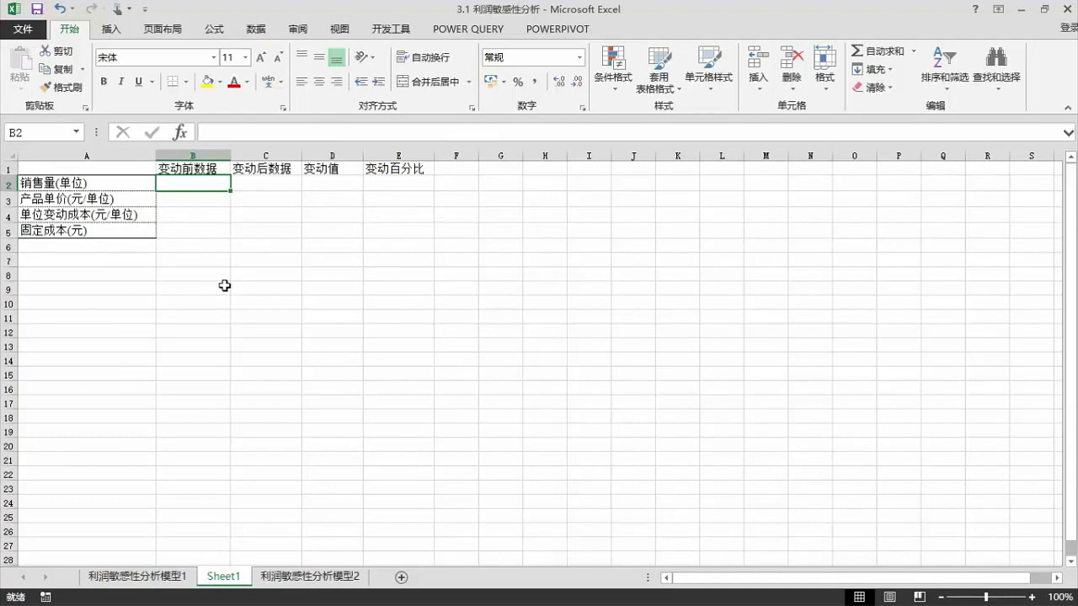
text(50000)
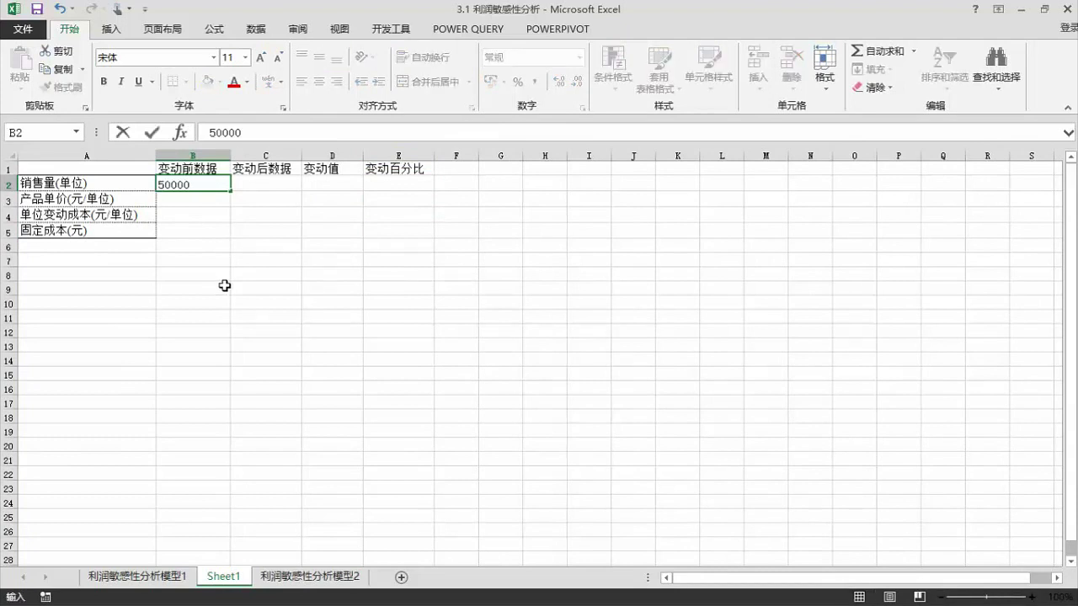
key(Return)
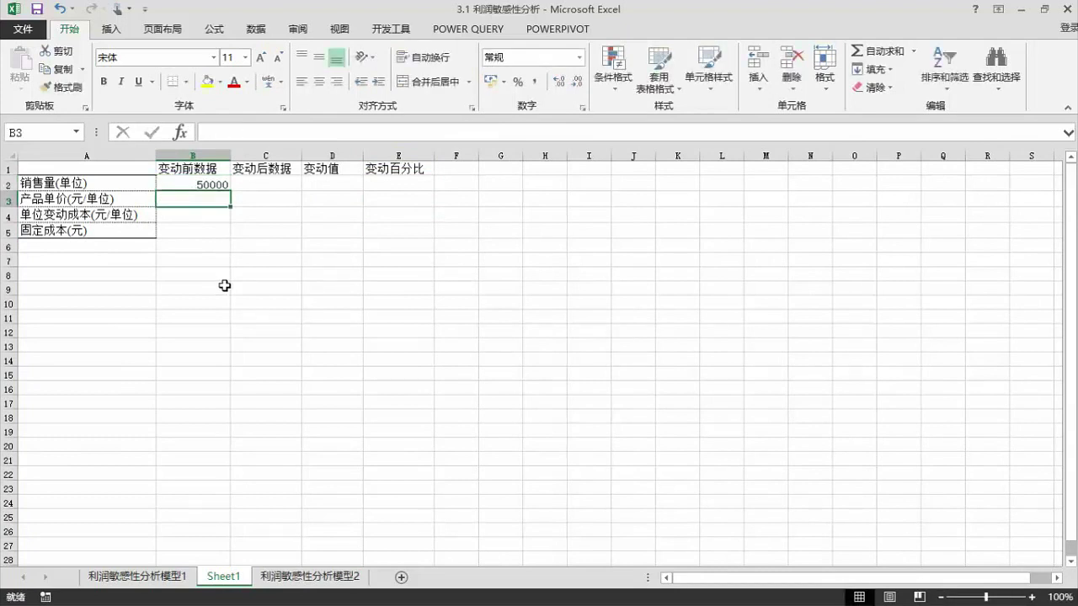
text(20)
key(Return)
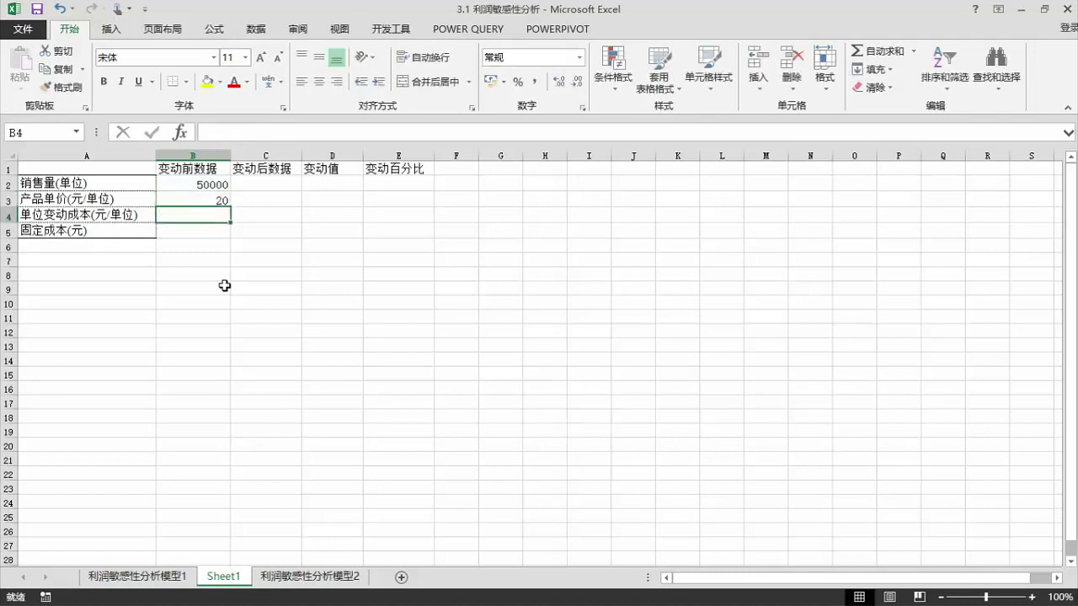
text(16)
key(Return)
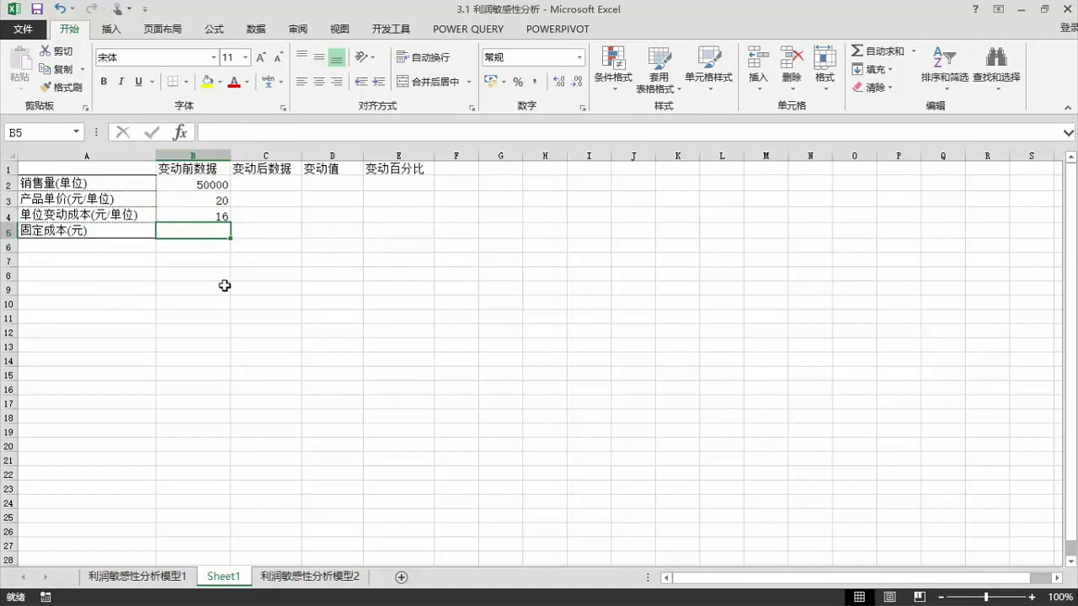
text(50000)
key(Return)
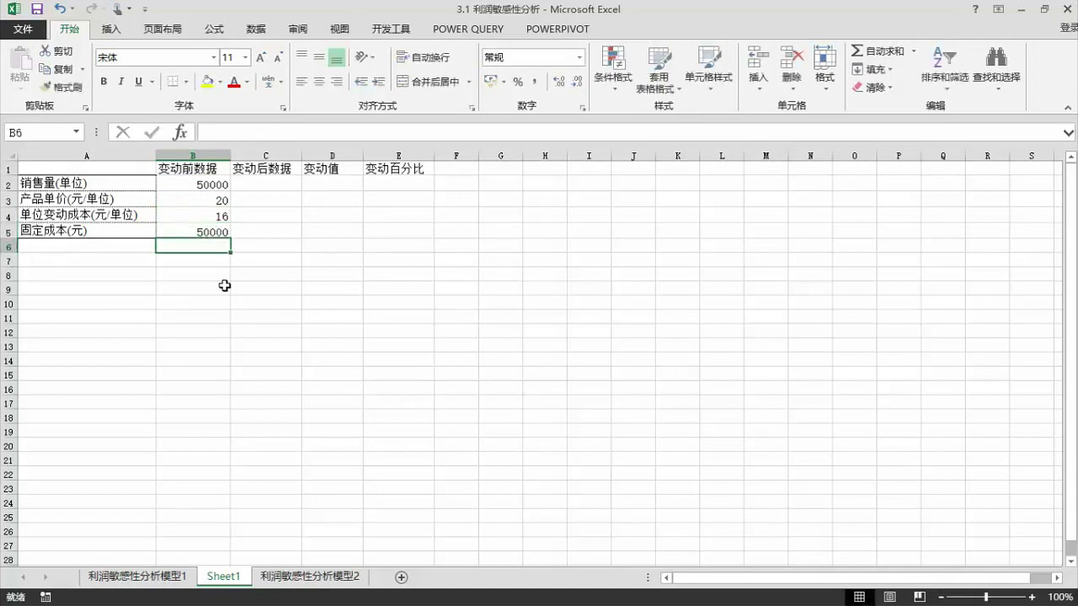
- Enter the row label 利润 in A7, leaving row 6 blank
click(88, 260)
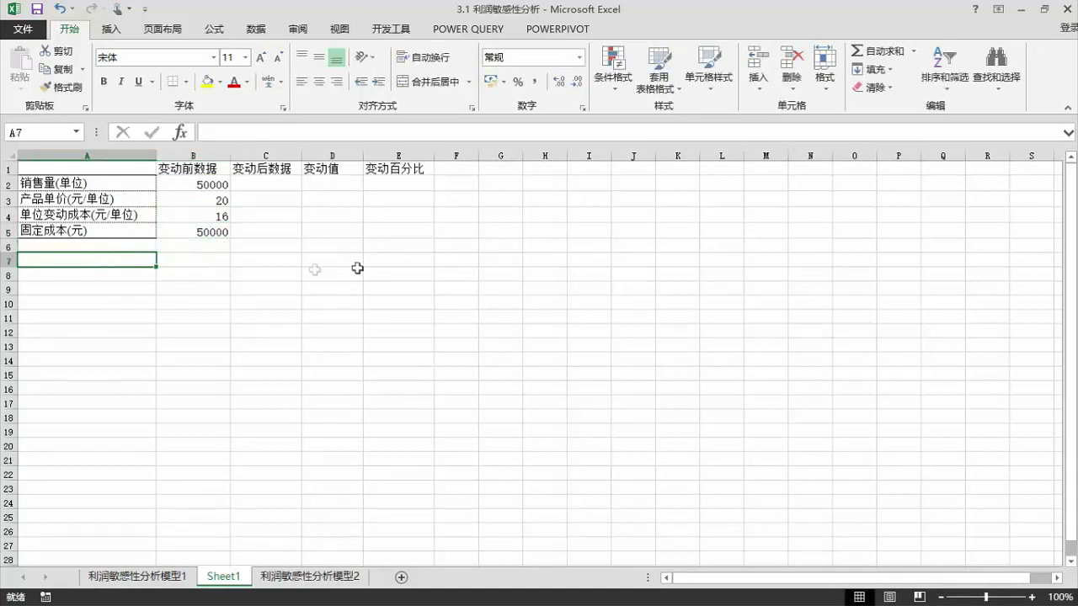
text(lirun)
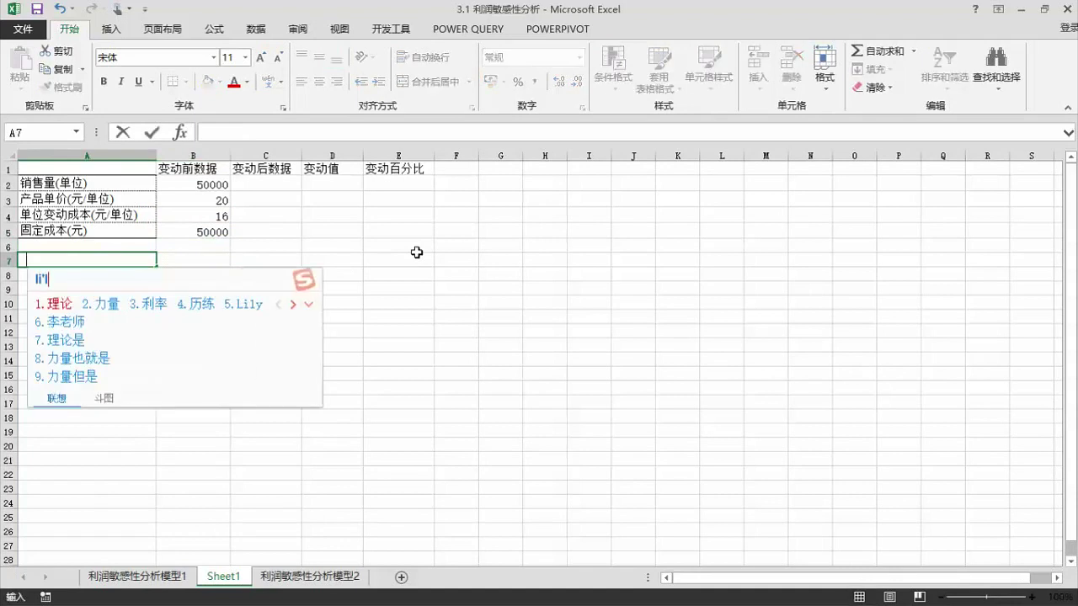
key(space)
key(Return)
- Calculate the pre-change profit in B7 with the formula =B2*(B3-B4)-B5
key(Up)
key(Right)
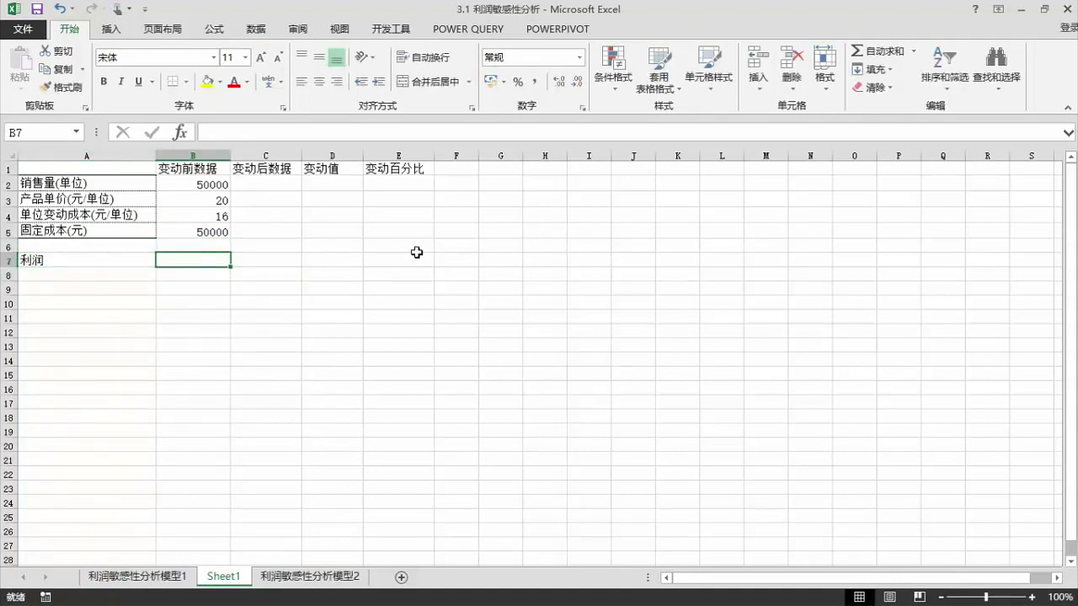
text(=)
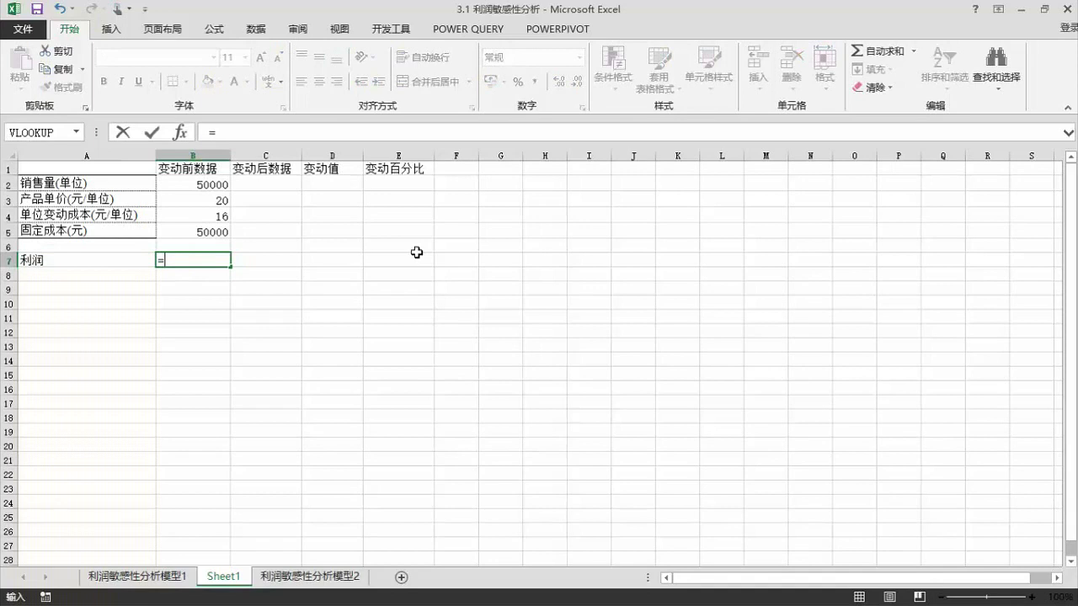
key(Up)
key(Up)
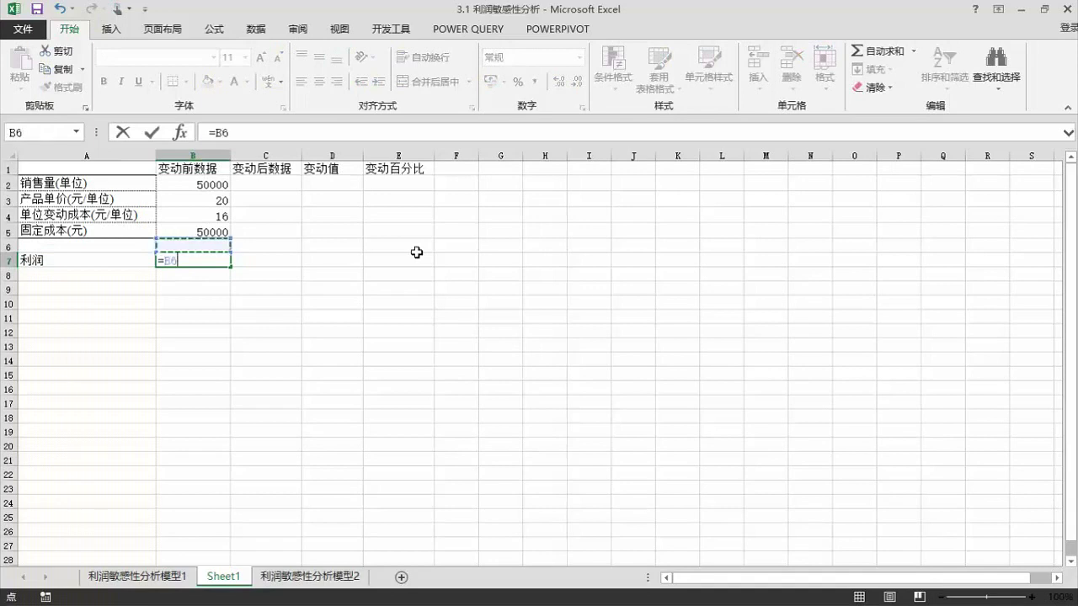
key(Up)
key(Up)
key(Up)
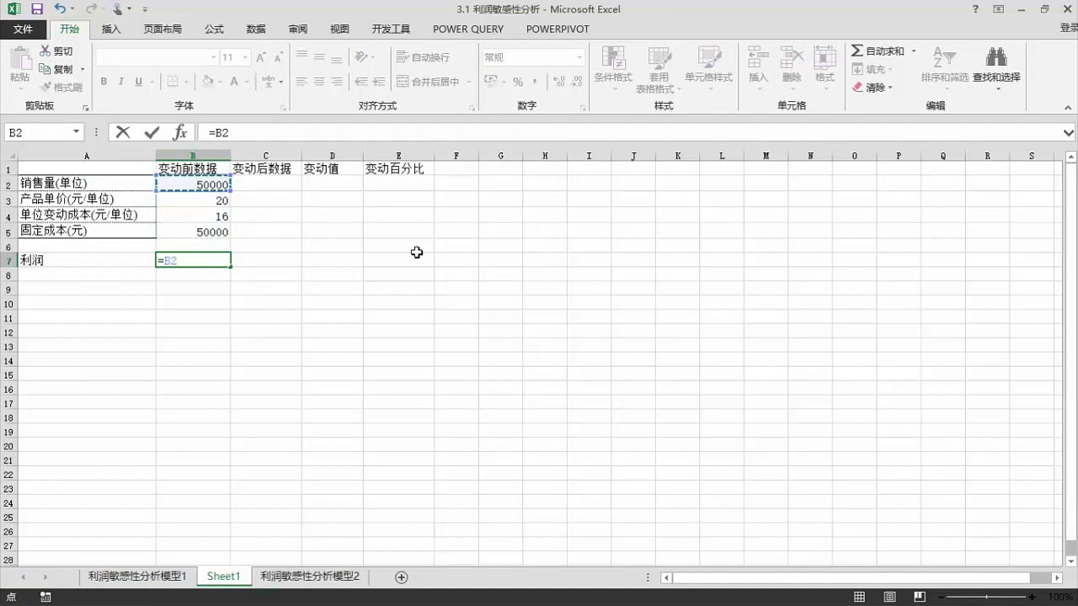
text(*（)
click(219, 200)
text(-)
click(199, 216)
text(）-)
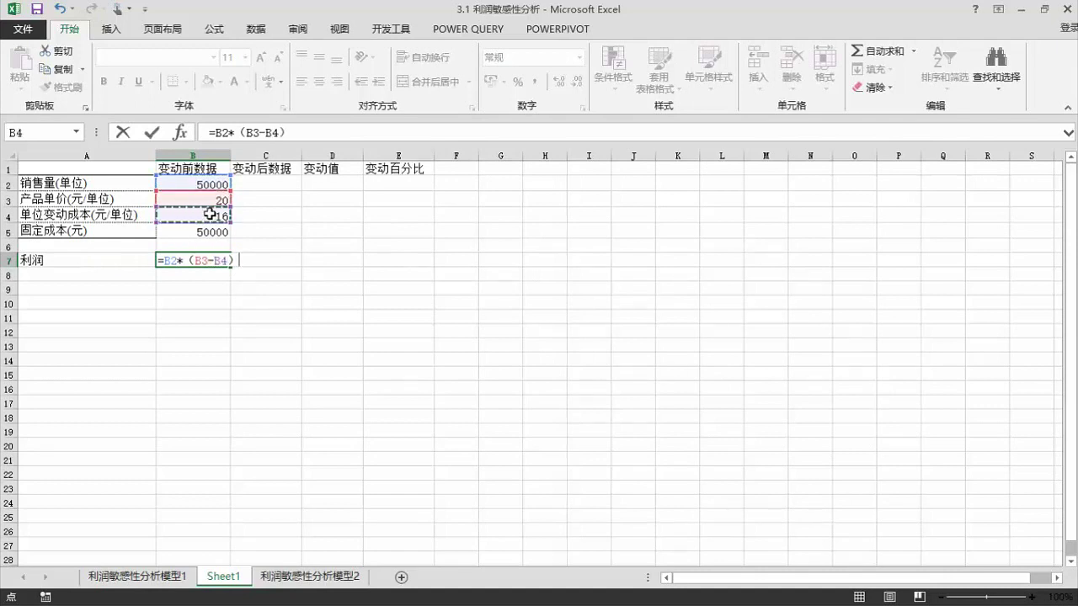
click(194, 229)
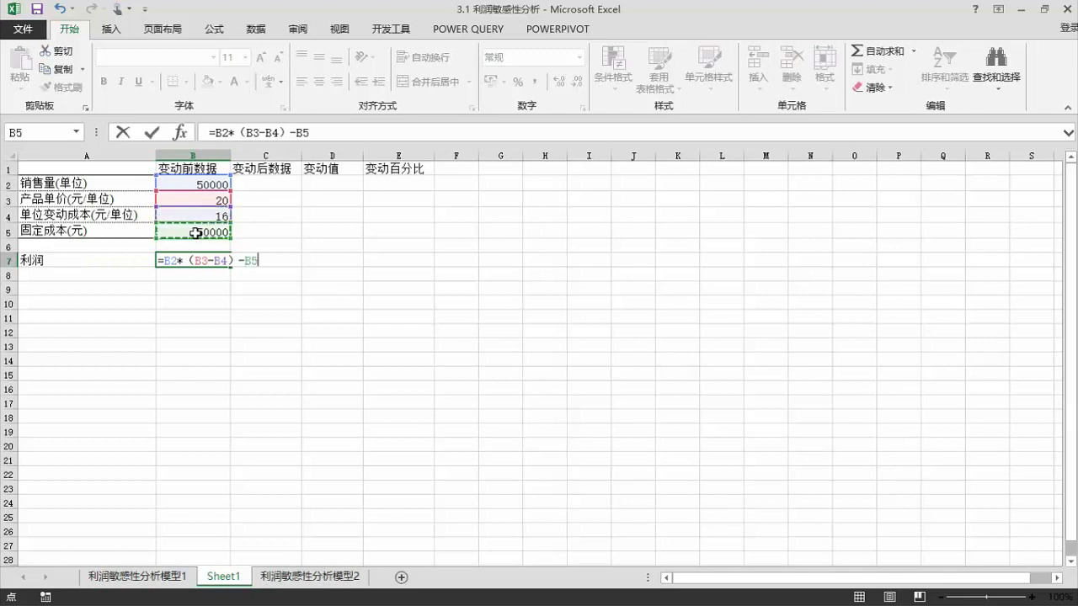
key(Return)
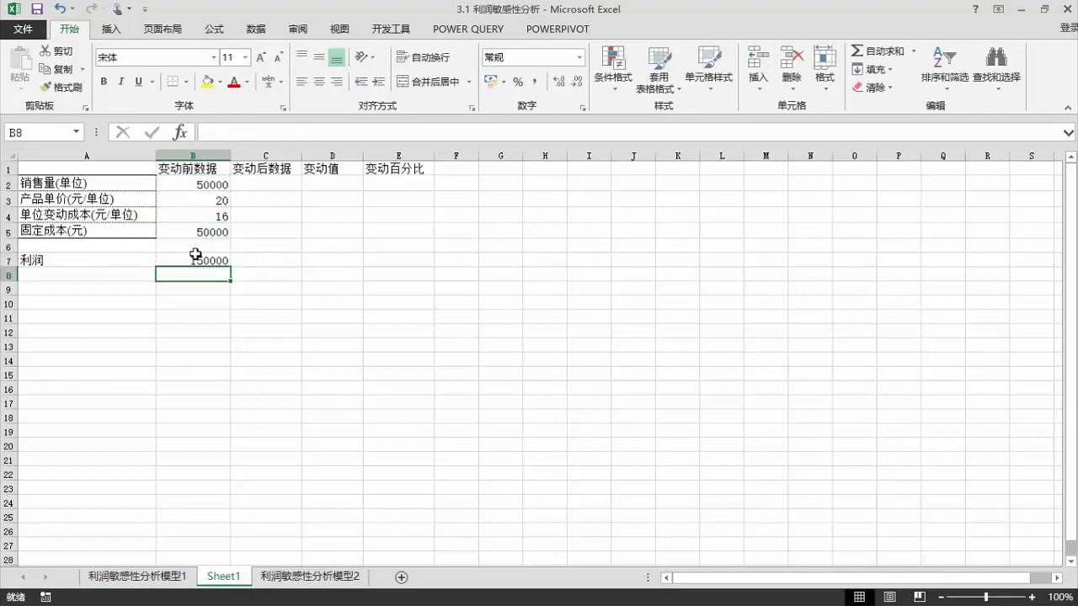
click(193, 255)
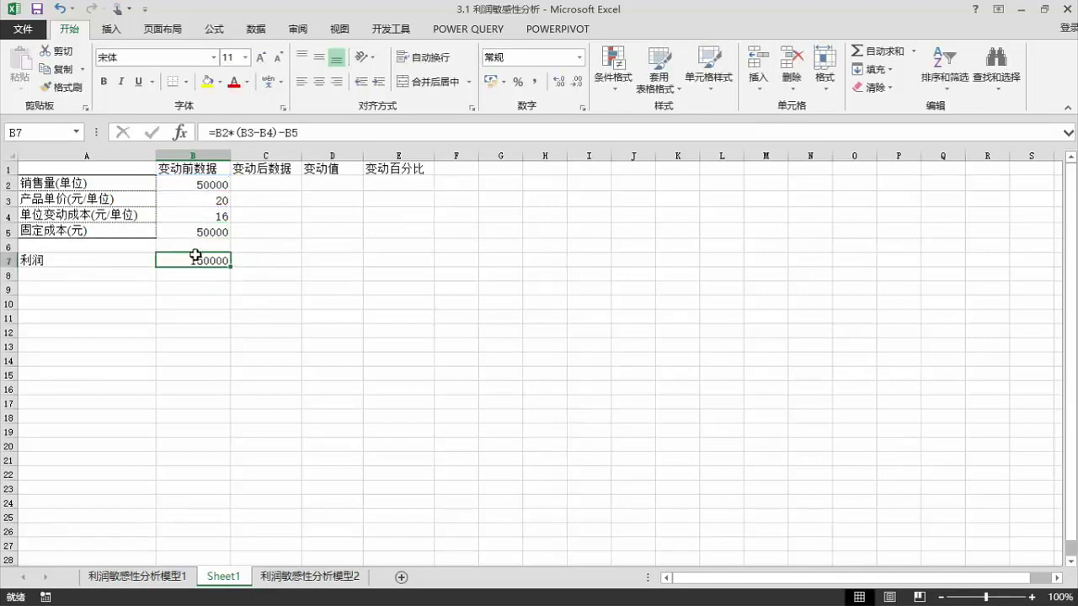
- Calculate the post-change sales volume in C2 with the formula =B2*(1+E2)
click(280, 181)
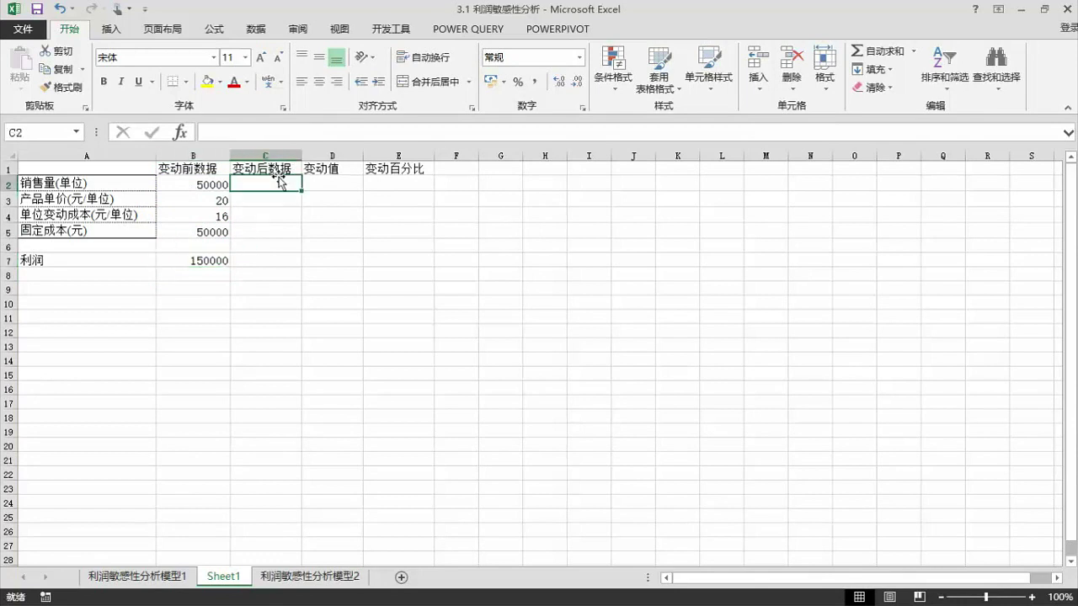
click(257, 258)
click(263, 182)
text(=)
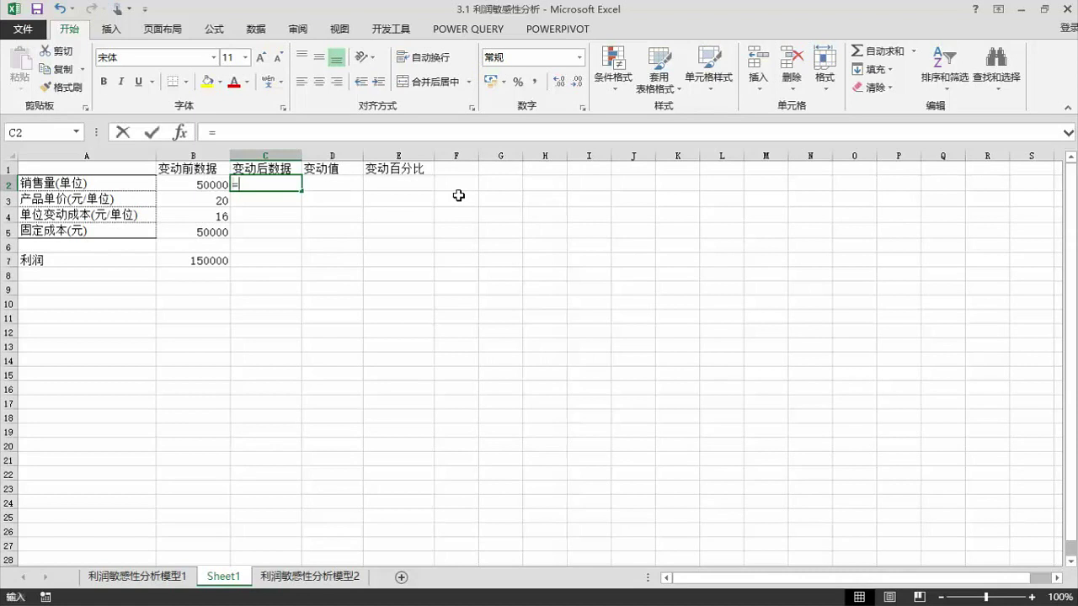
click(205, 181)
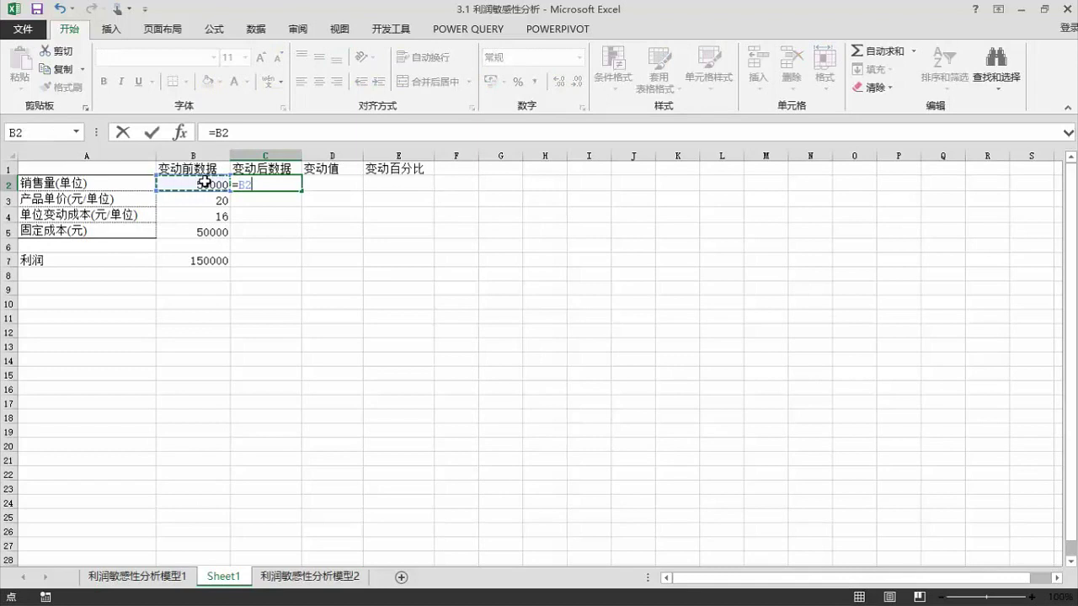
text(*（1)
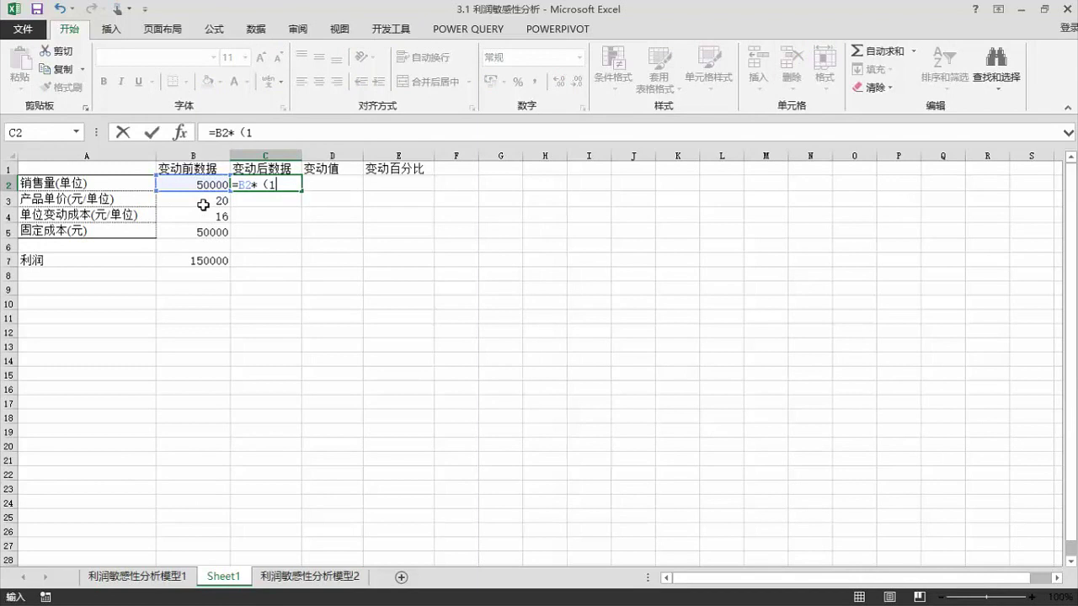
text(+)
click(387, 180)
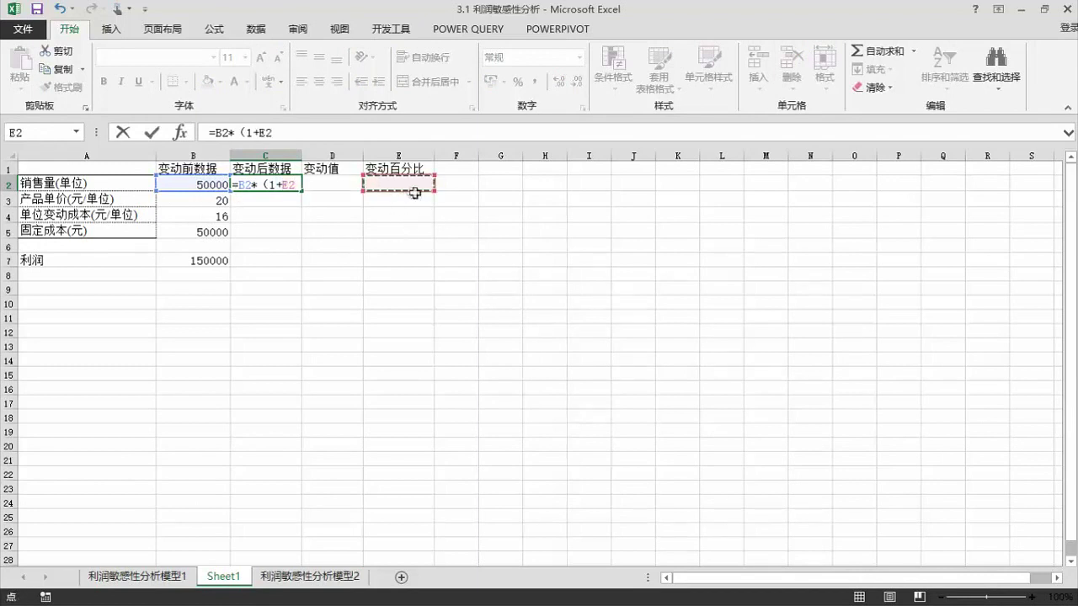
text(）)
key(Return)
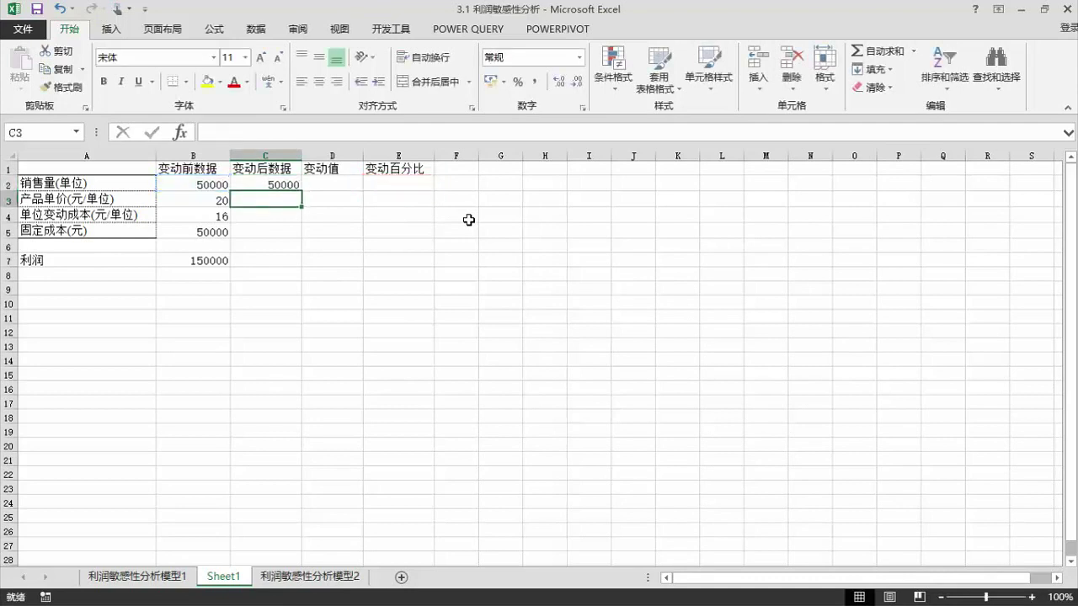
- Fill the C2 formula down through C5 for the other three factors
click(281, 184)
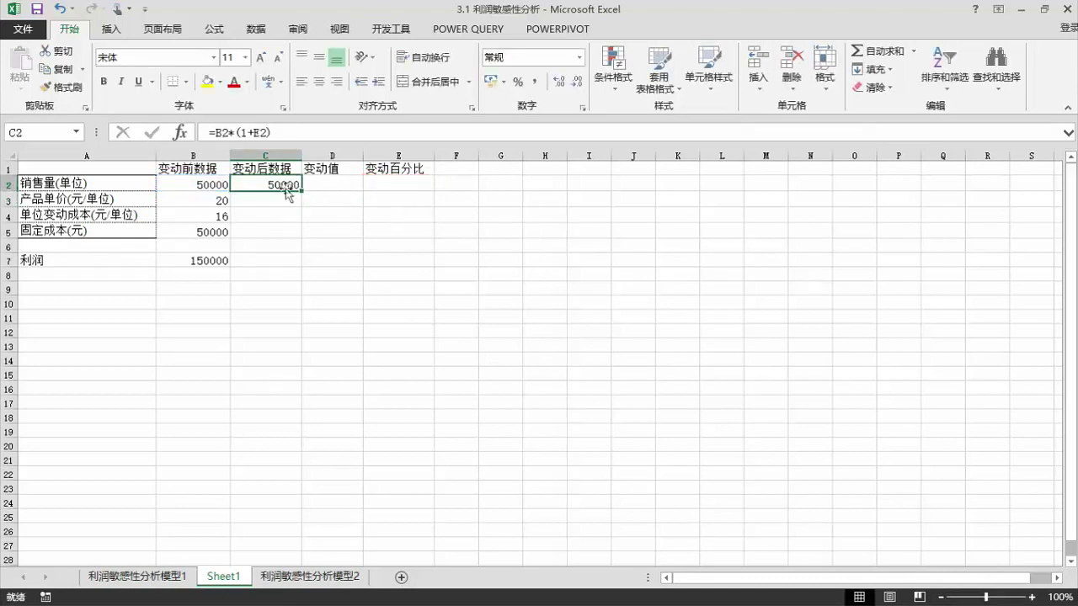
click(377, 179)
click(298, 182)
drag(302, 191, 305, 239)
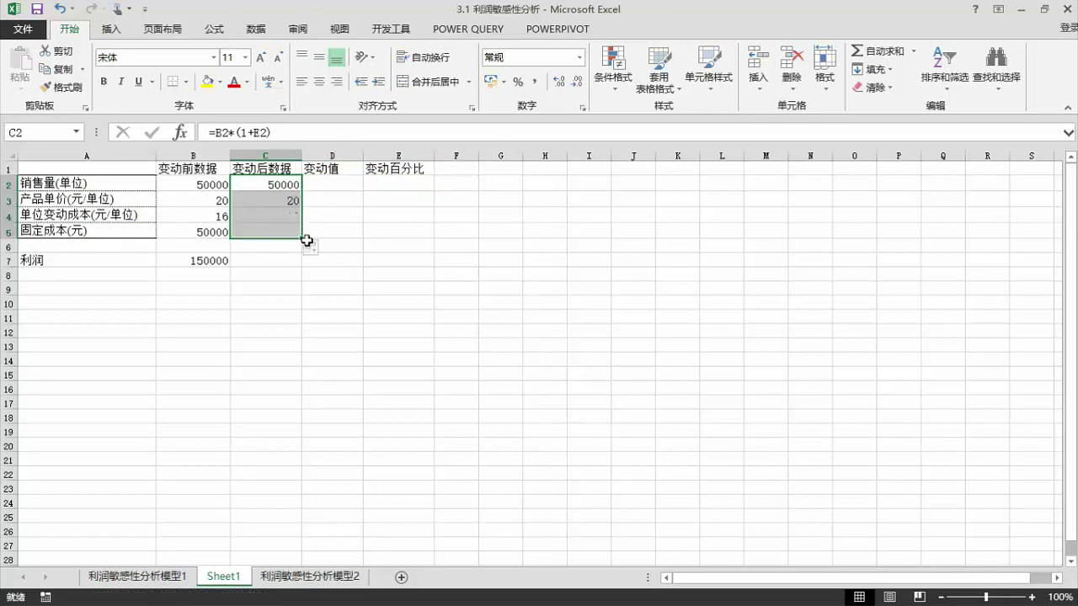
click(272, 229)
- Copy the formula from C5 into C7 for the post-change profit
click(259, 264)
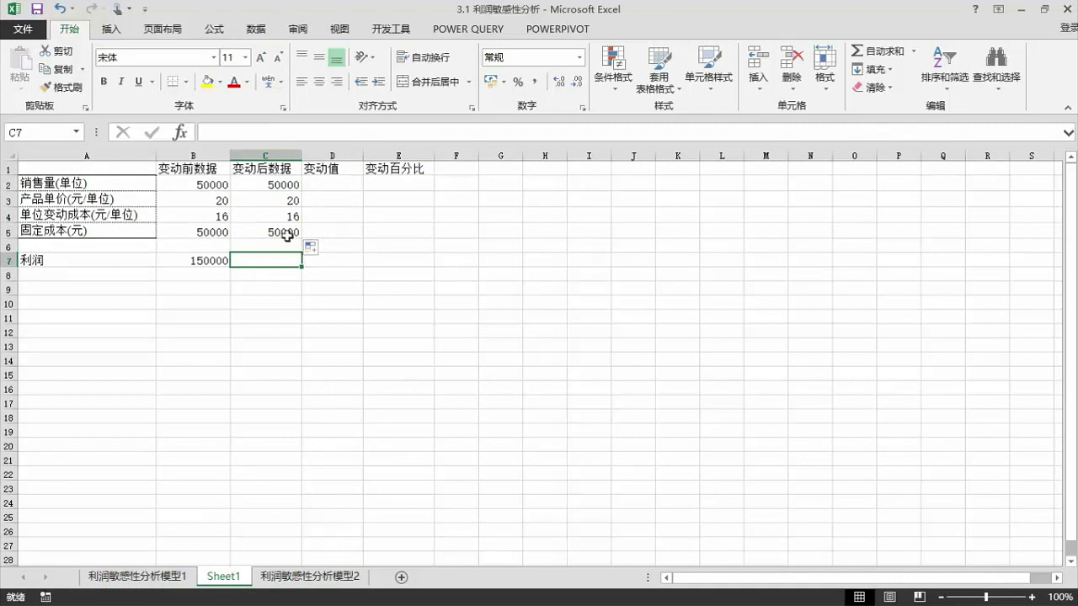
click(279, 230)
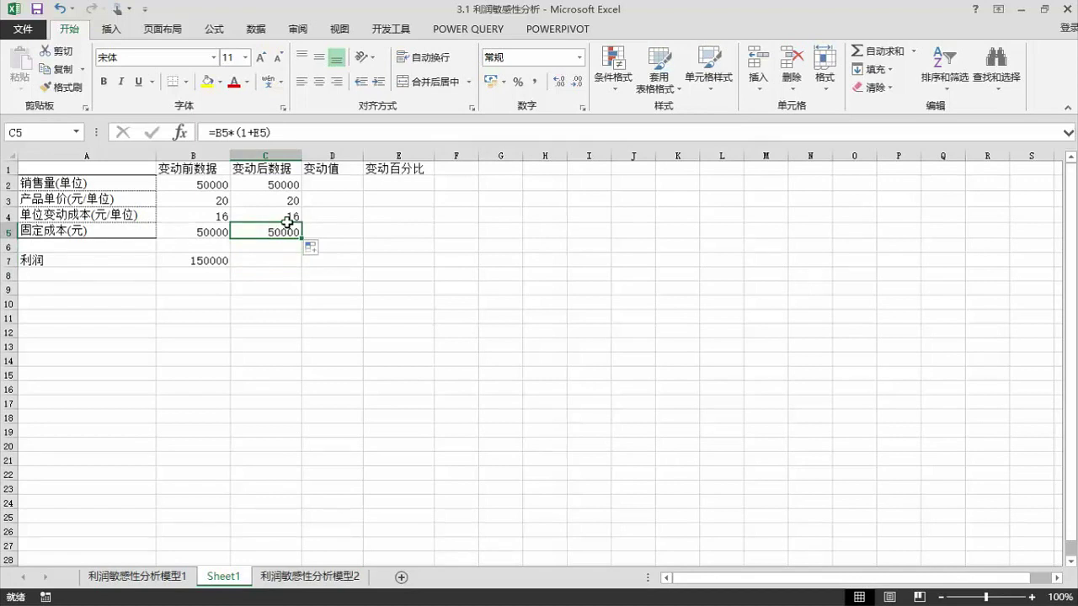
key(ctrl+c)
click(274, 260)
key(ctrl+v)
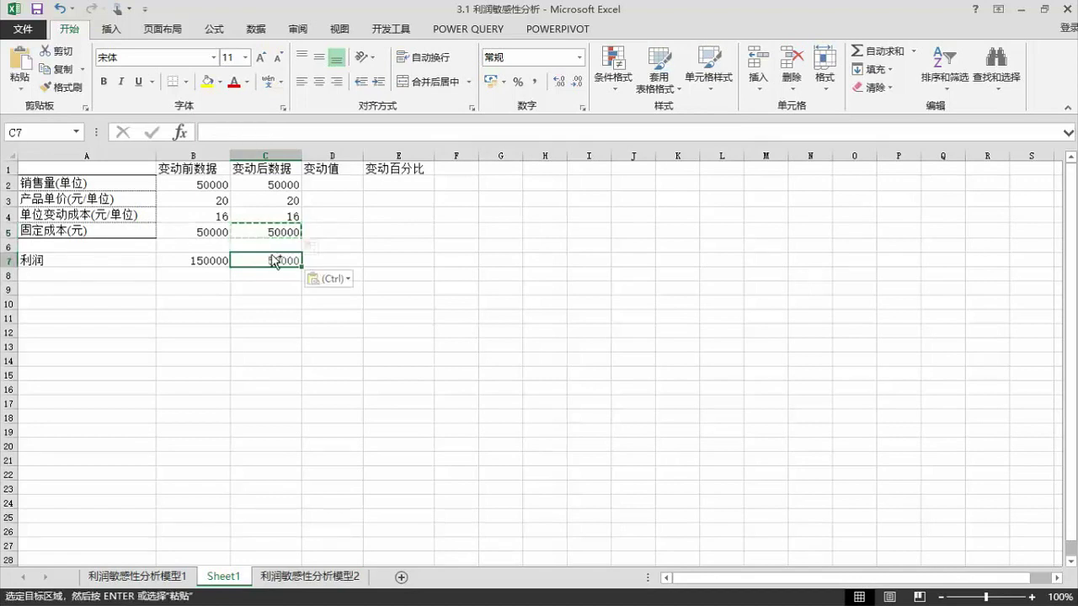
key(Escape)
click(280, 231)
click(272, 259)
- Calculate the sales volume's change value in D2 with the formula =B2*E2
click(332, 185)
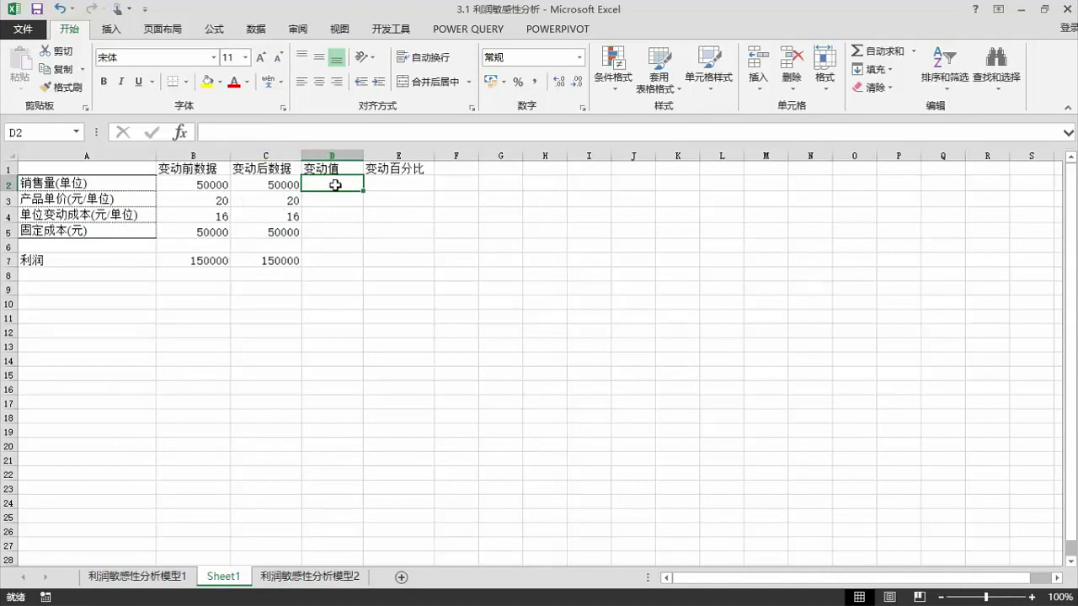
text(=)
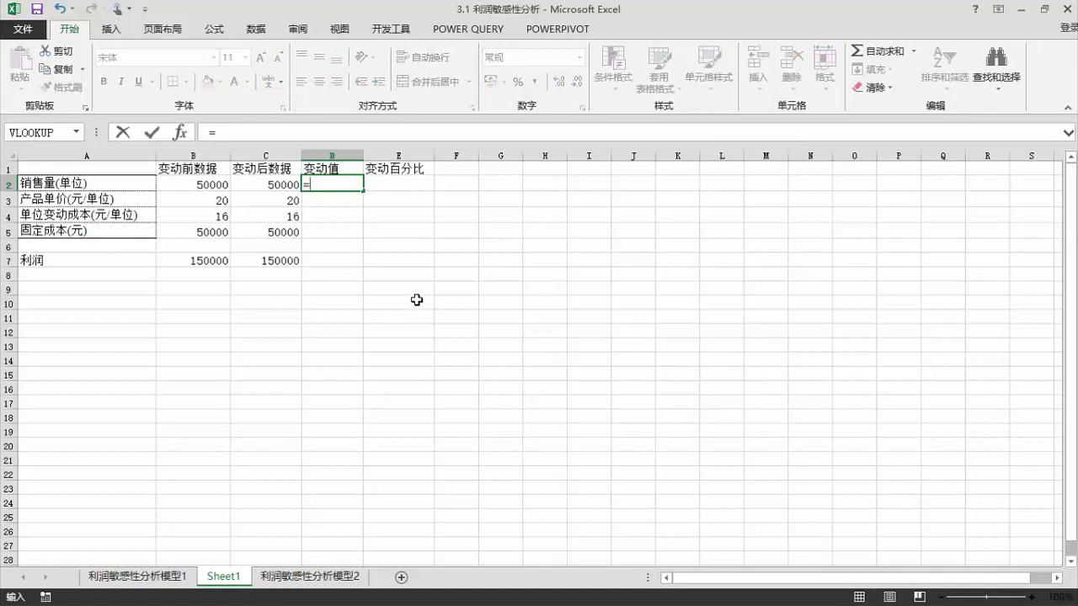
click(206, 184)
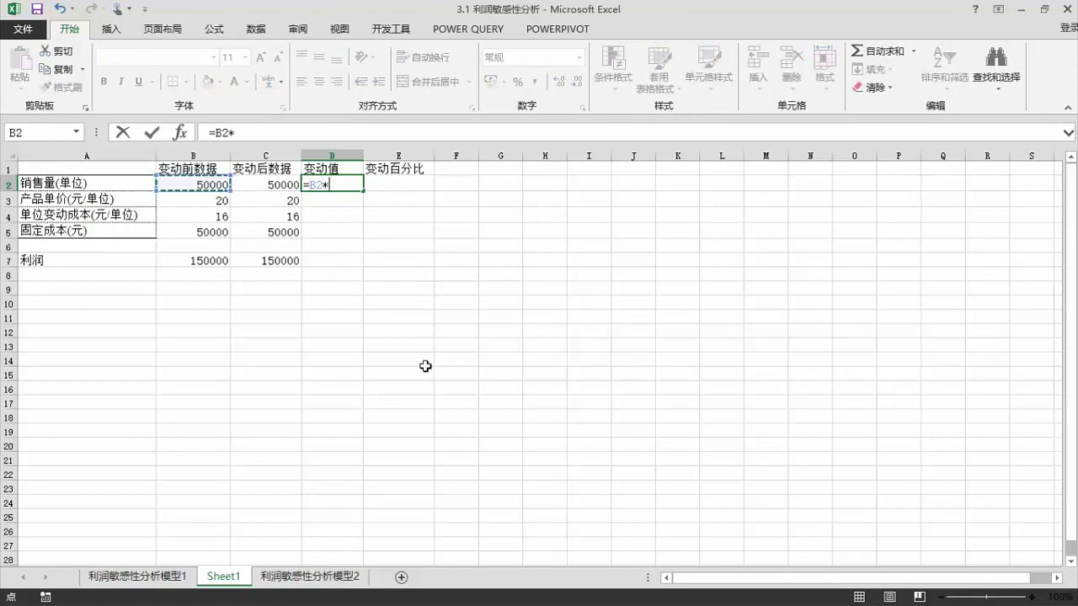
text(*)
click(411, 186)
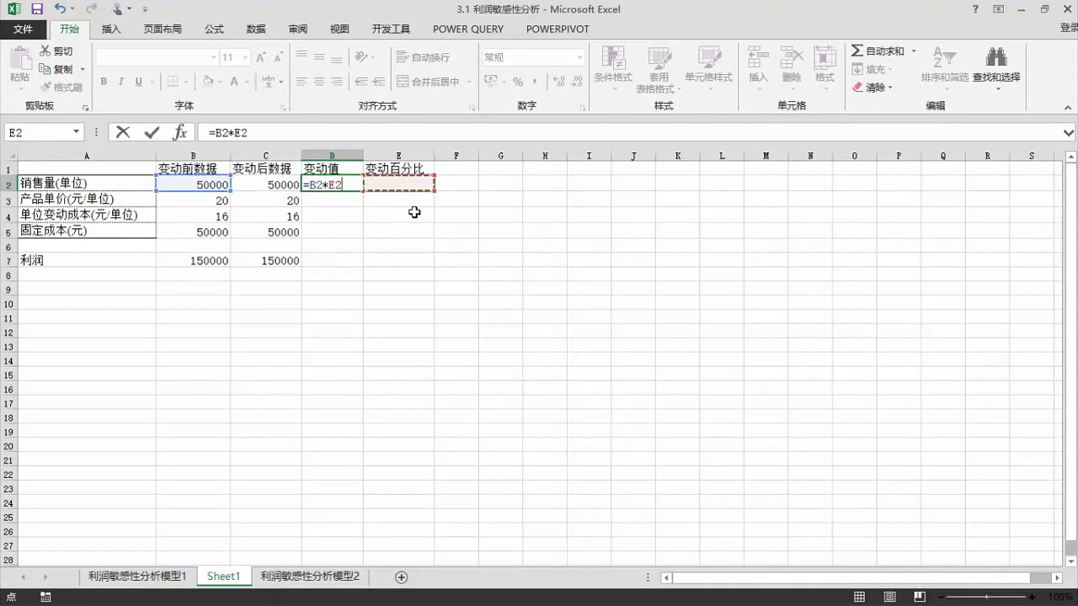
key(Return)
- Fill the change value formula from D2 down through D5 for the other three factors
click(347, 182)
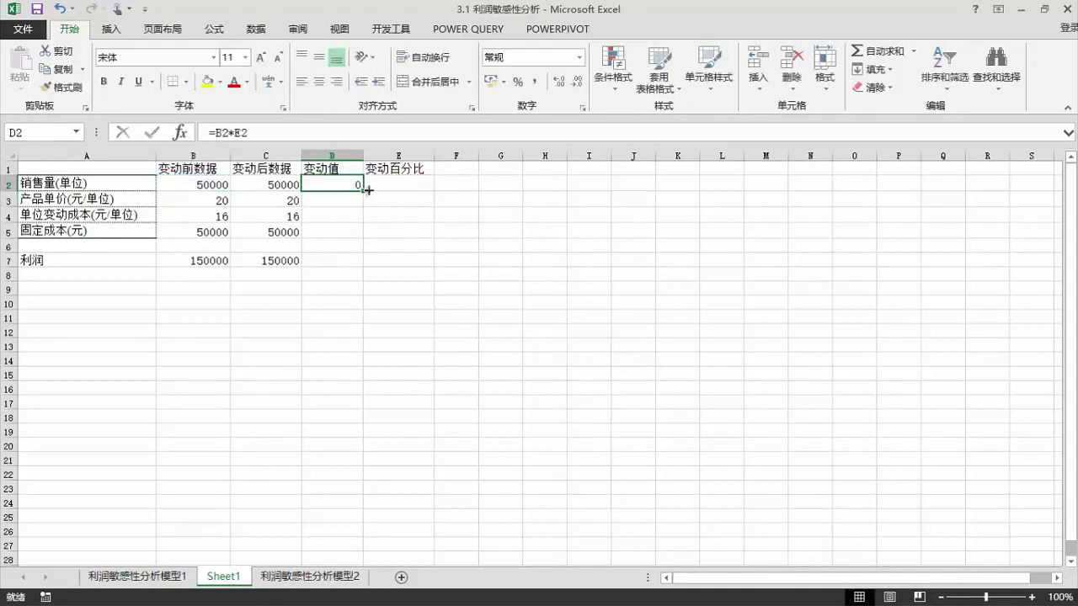
drag(363, 189, 362, 239)
click(334, 228)
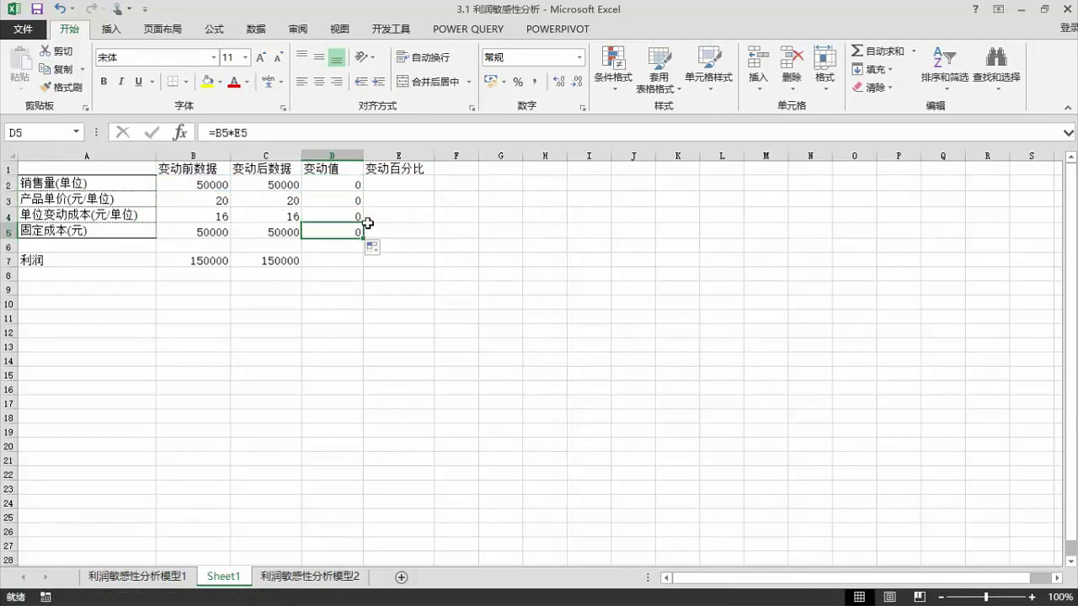
- Replace the post-change profit formula in C7 by filling the B7 formula across, giving =C2*(C3-C4)-C5
click(281, 262)
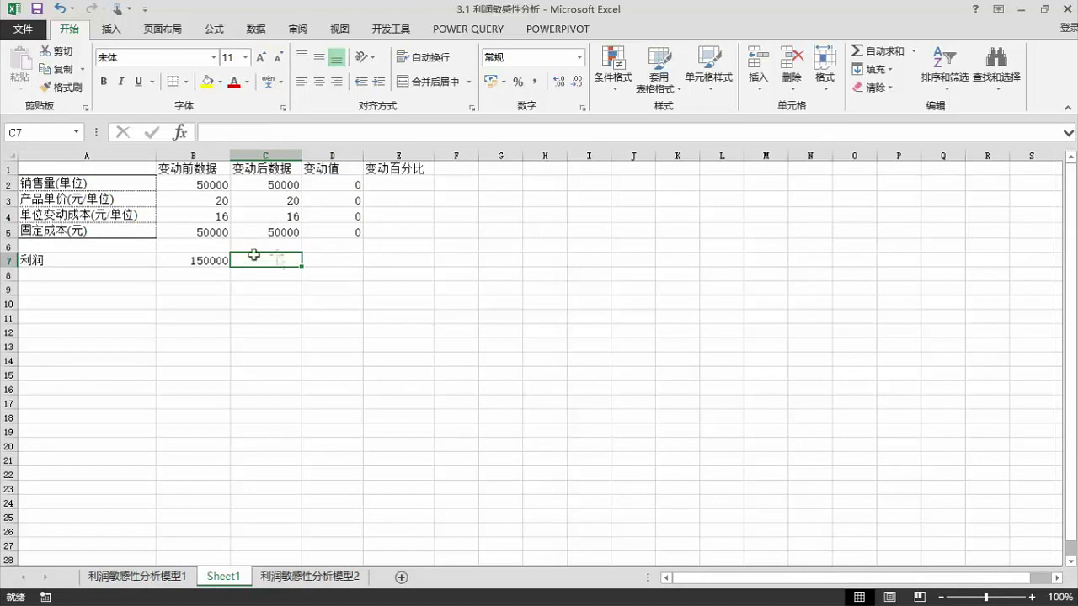
click(211, 259)
drag(230, 267, 267, 257)
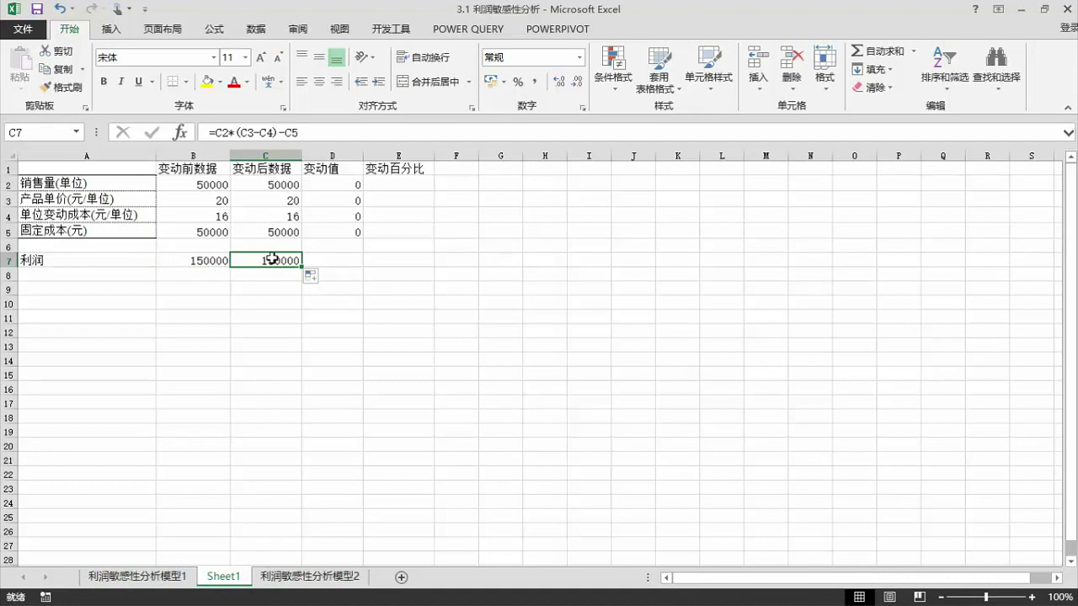
click(330, 260)
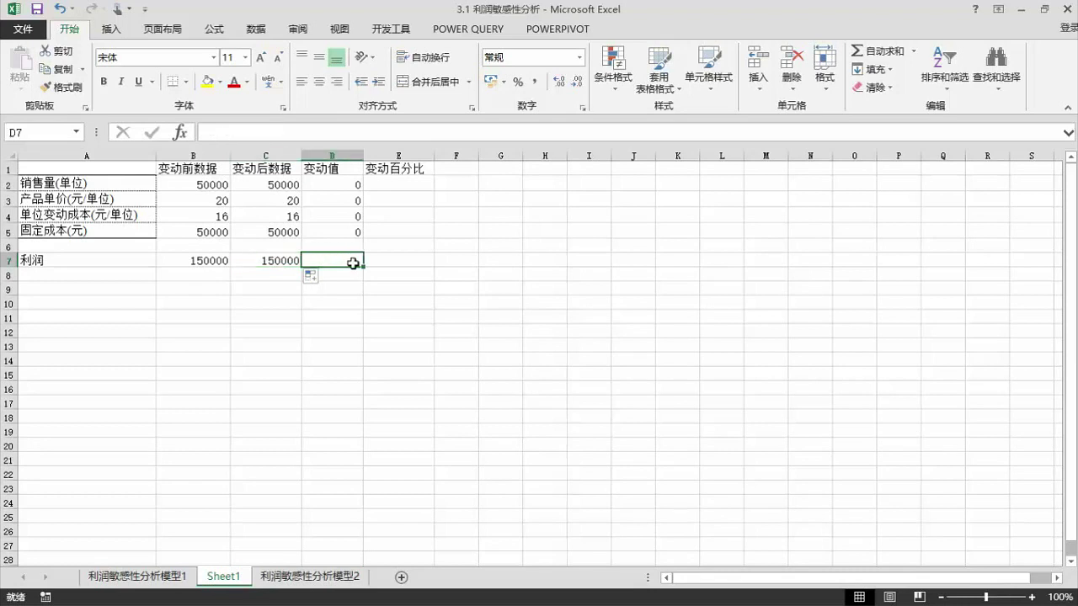
click(265, 259)
click(320, 259)
click(278, 260)
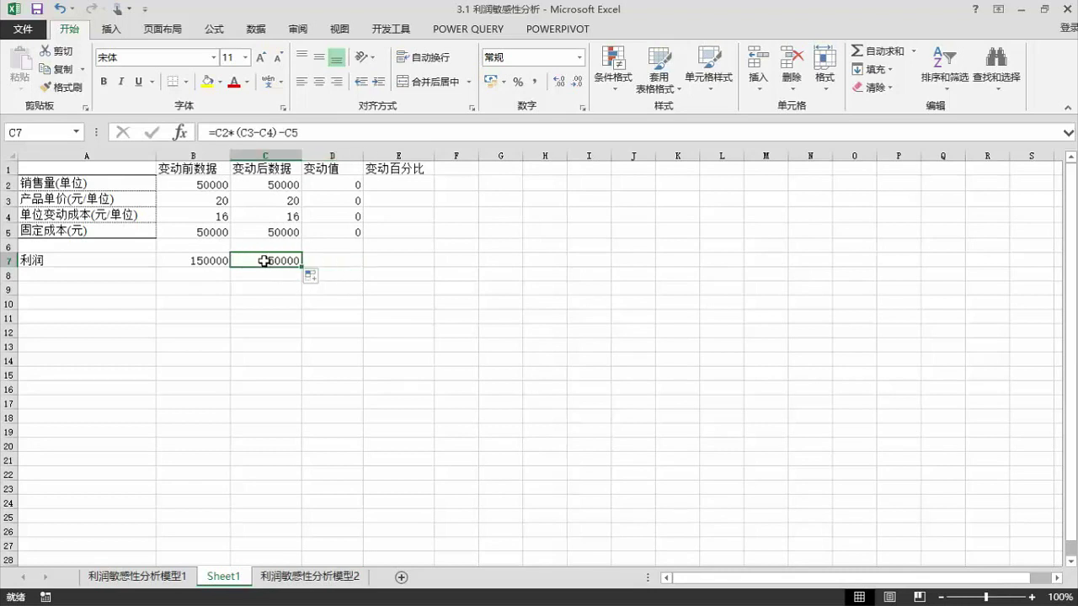
- Calculate the profit's change value in D7 with the formula =B7*E7
click(349, 263)
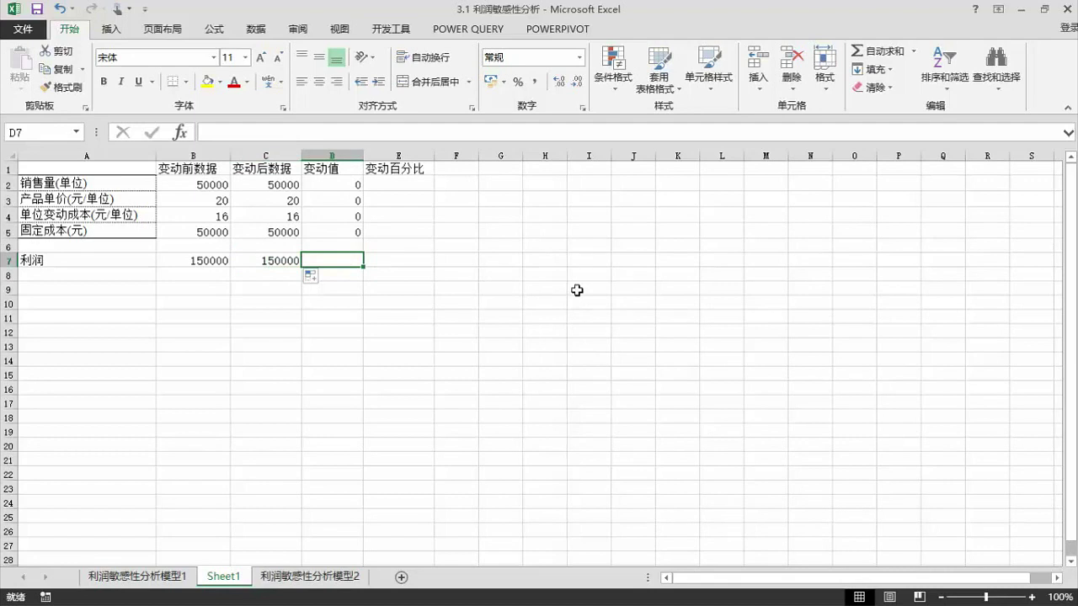
text(=)
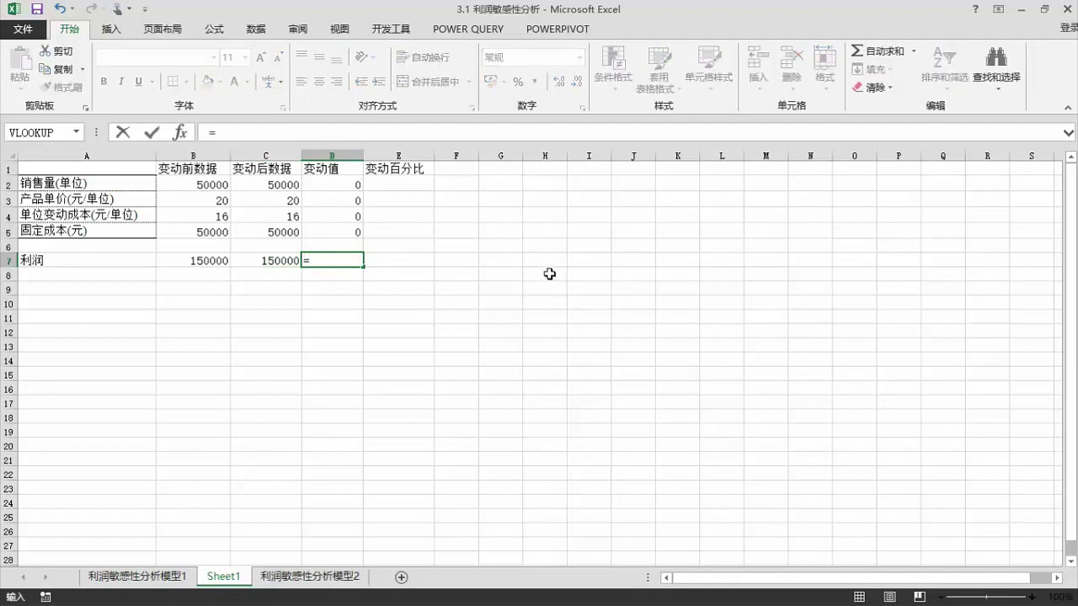
click(203, 259)
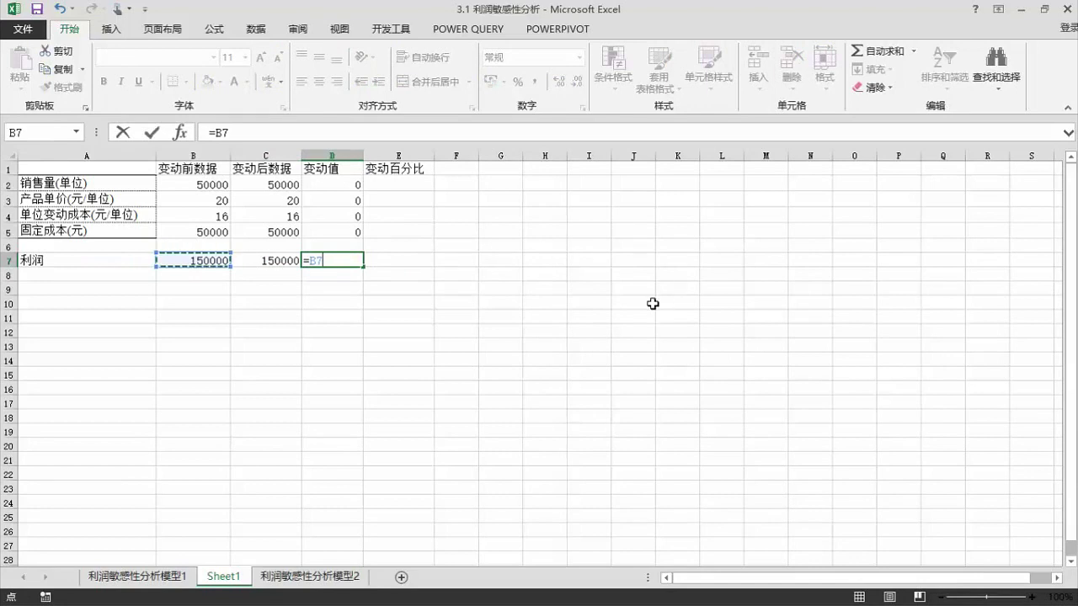
text(*)
click(412, 258)
key(ctrl+Return)
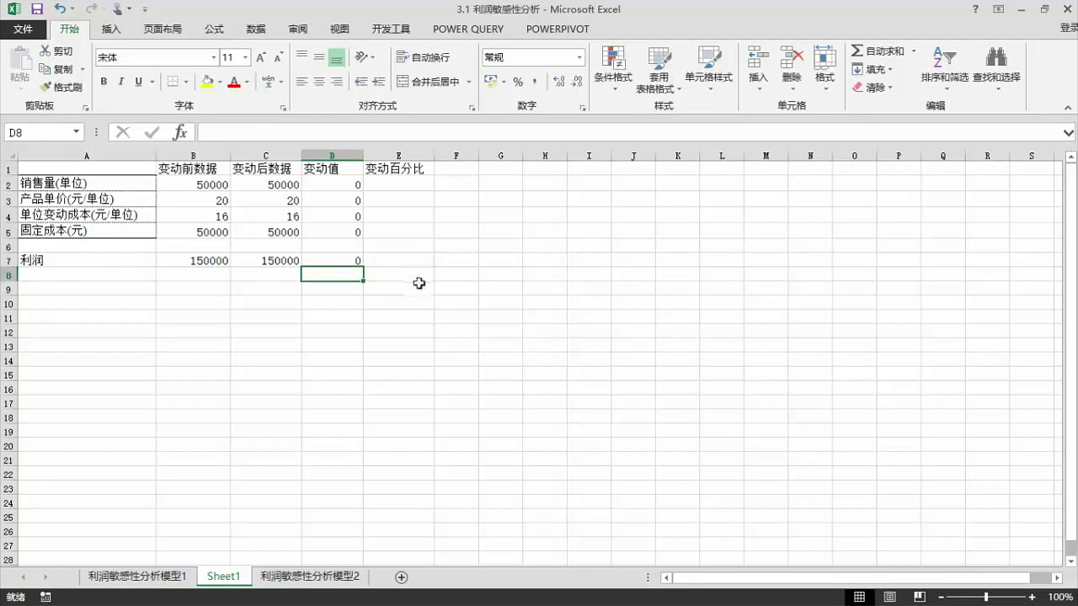
click(389, 260)
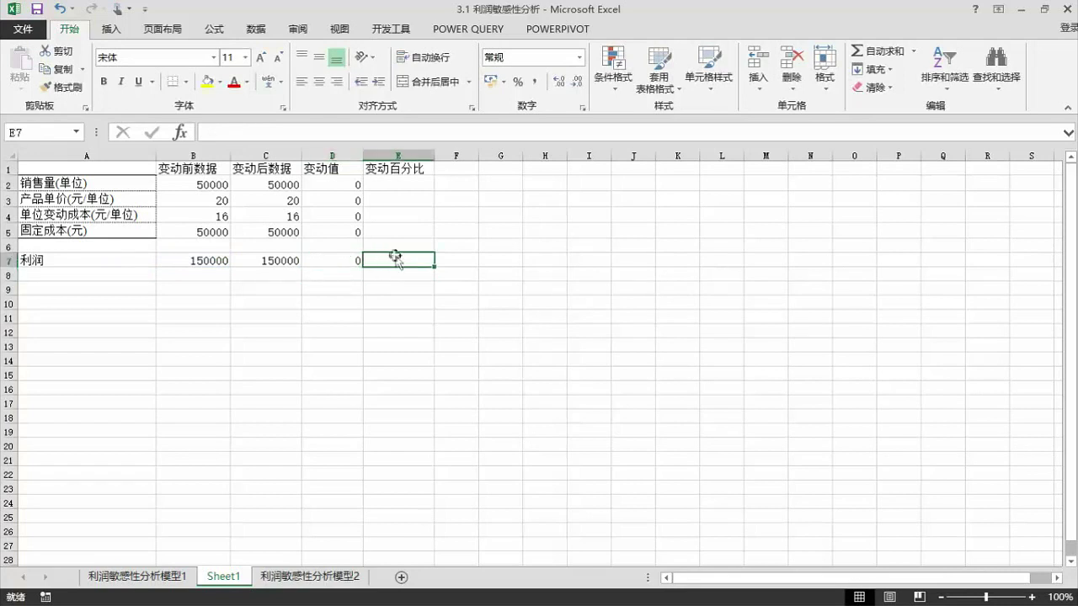
click(333, 260)
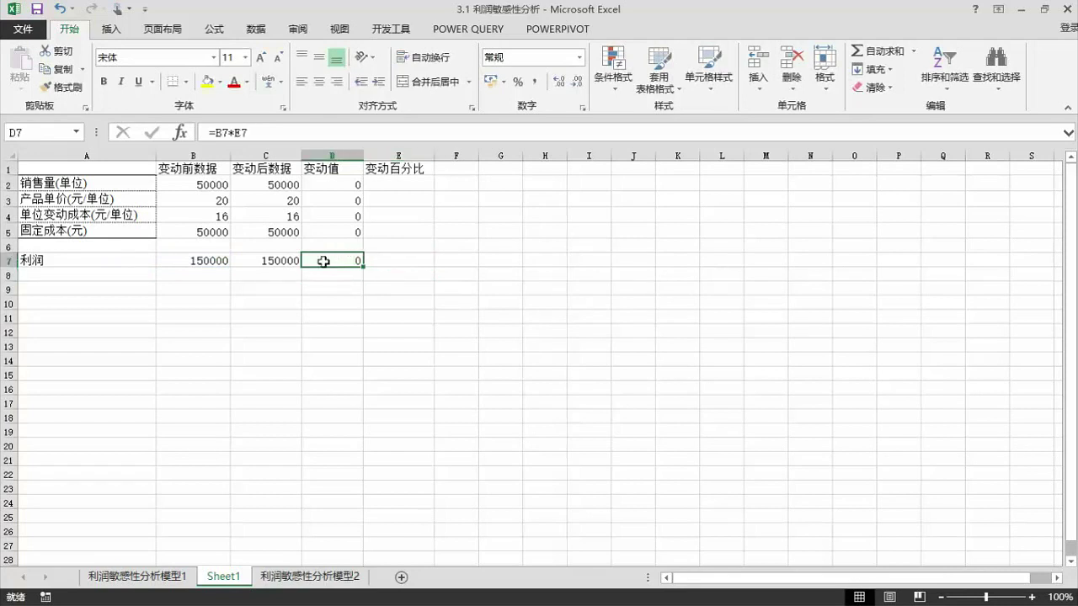
- Remove the borders from the label cells A1:A5 by copying the format of blank cell C10 onto them
click(271, 303)
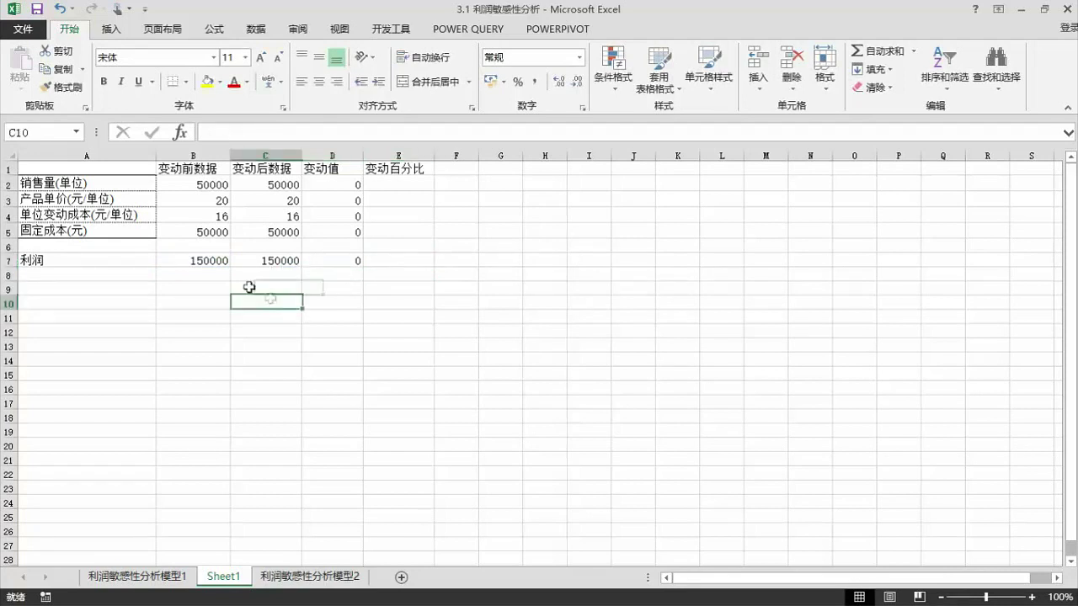
click(61, 88)
mouse_move(81, 165)
mouse_down()
mouse_move(84, 220)
mouse_move(112, 229)
mouse_up()
click(126, 293)
click(264, 357)
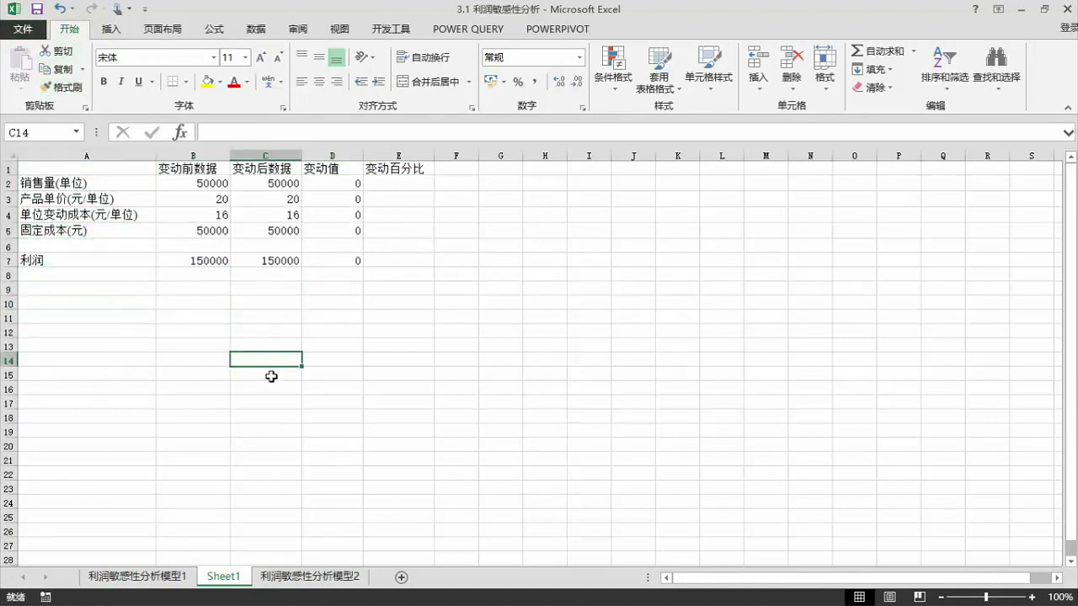
- Select E2 for the sales volume change percentage and widen column F
click(402, 246)
click(402, 186)
click(405, 199)
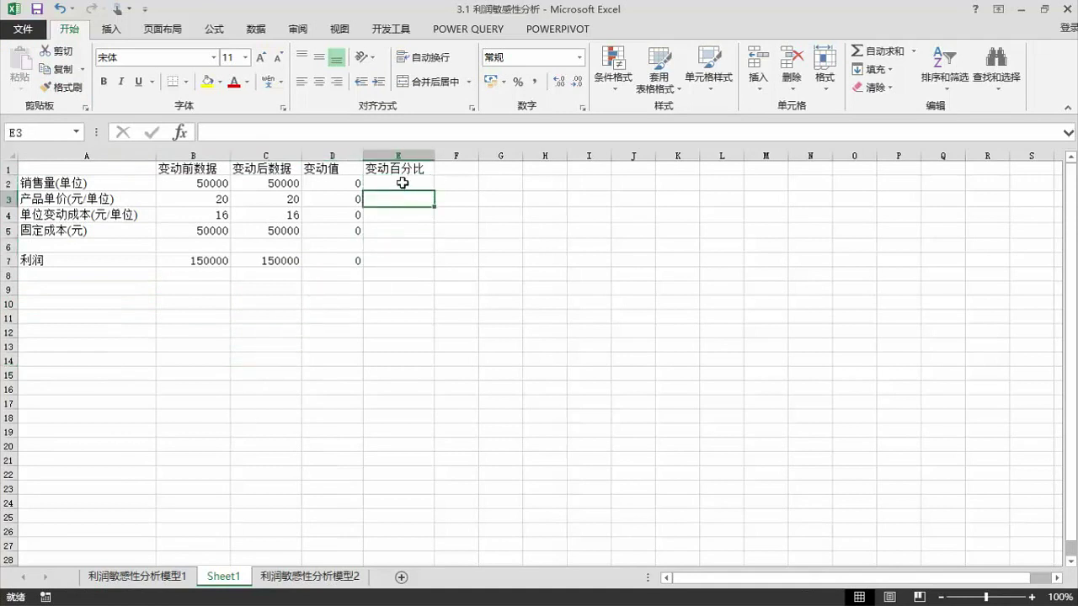
click(403, 183)
drag(478, 151, 520, 154)
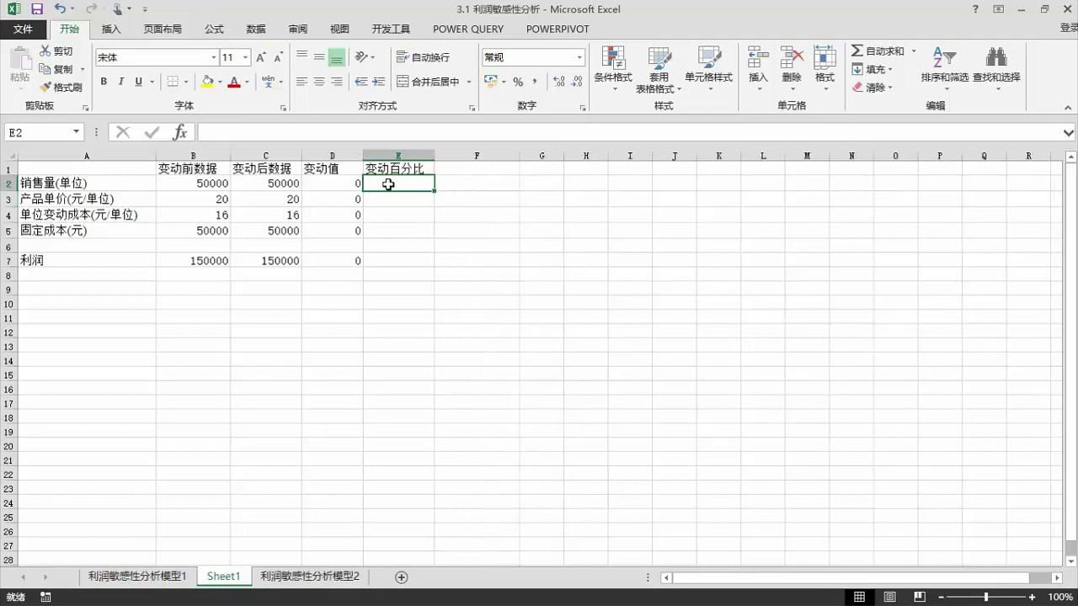
- Try a 1% change in sales volume in E2, look over the percentage column, and clear the entry
text(1)
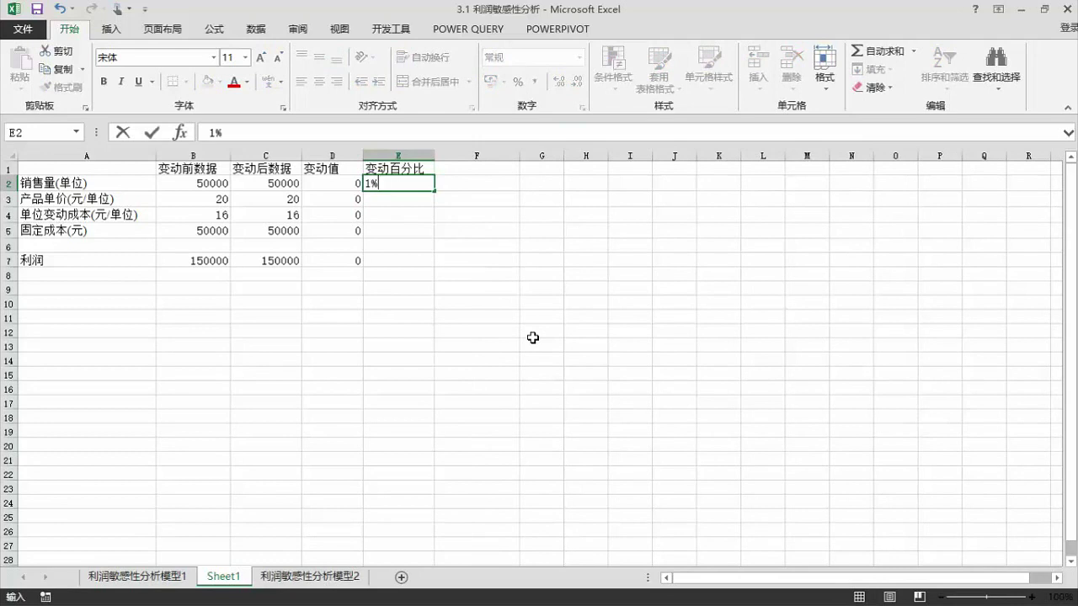
text(%)
key(Return)
key(Down)
key(Down)
key(Down)
key(Down)
key(Up)
key(Up)
key(Down)
key(Down)
key(Up)
key(Up)
key(Up)
key(Up)
key(Up)
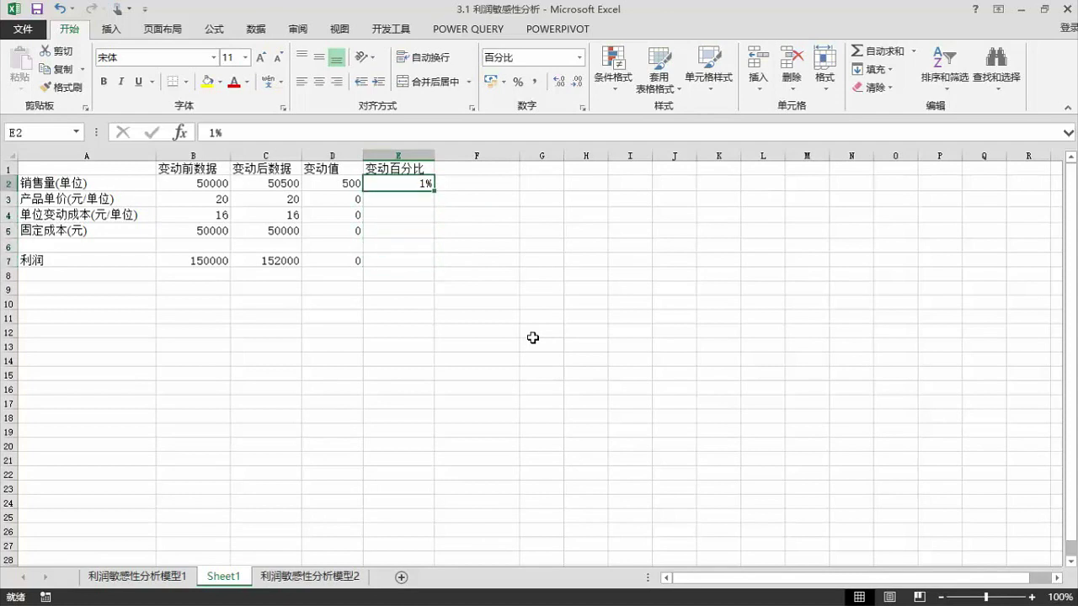
key(Delete)
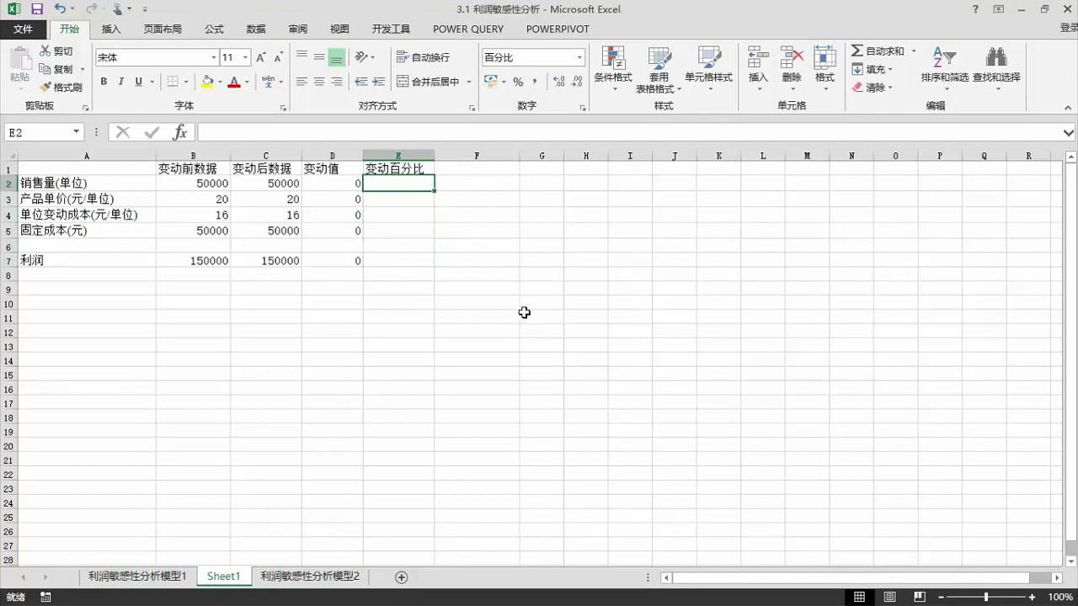
- Set the profit's change value in D7 to the formula =C7-B7
click(402, 265)
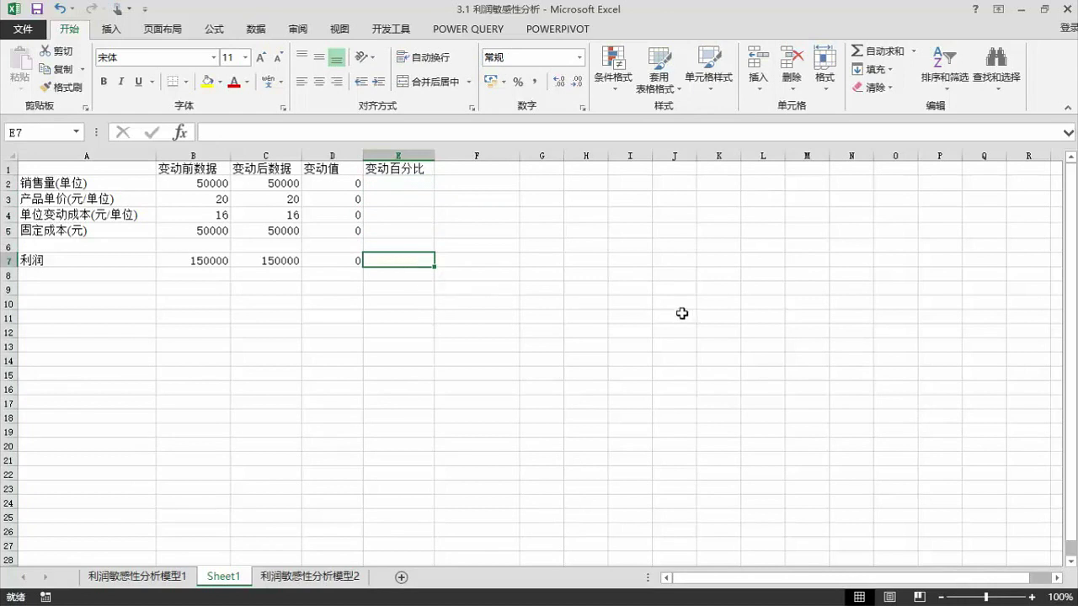
key(Left)
key(Right)
click(331, 259)
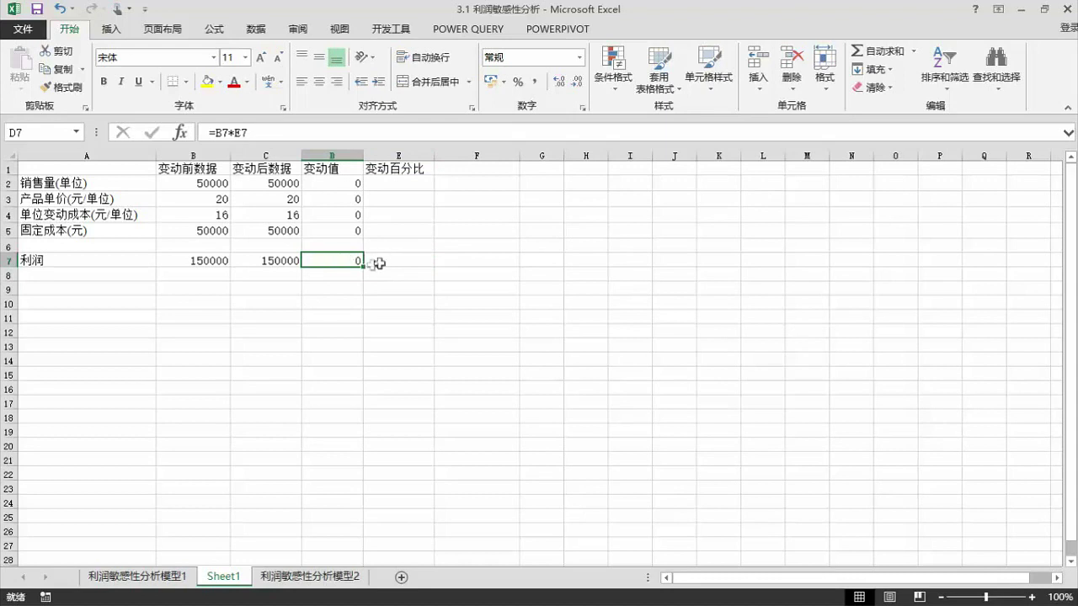
text(=)
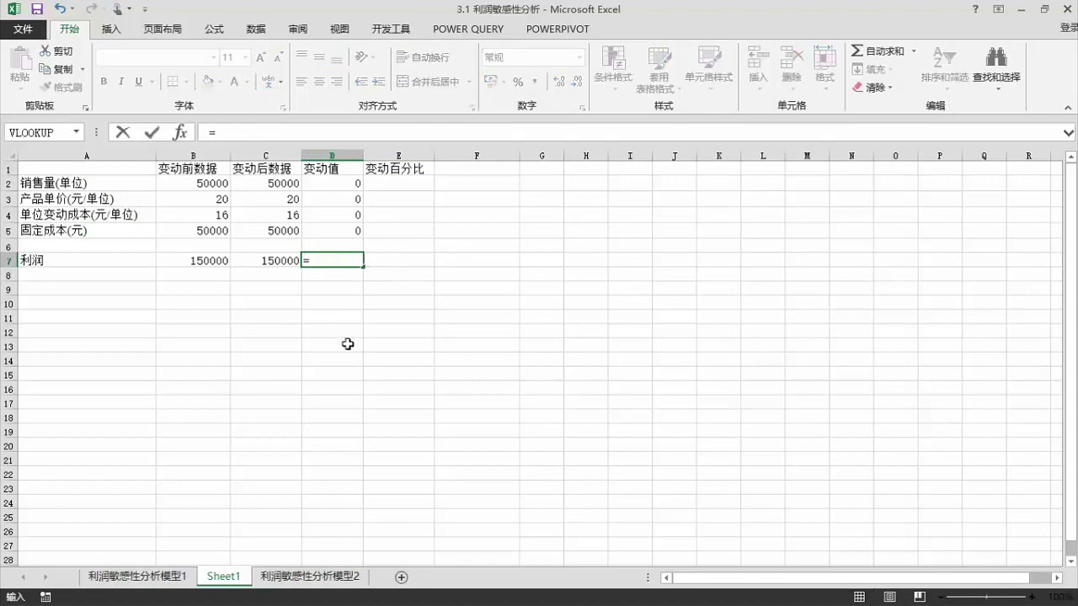
click(265, 263)
text(-)
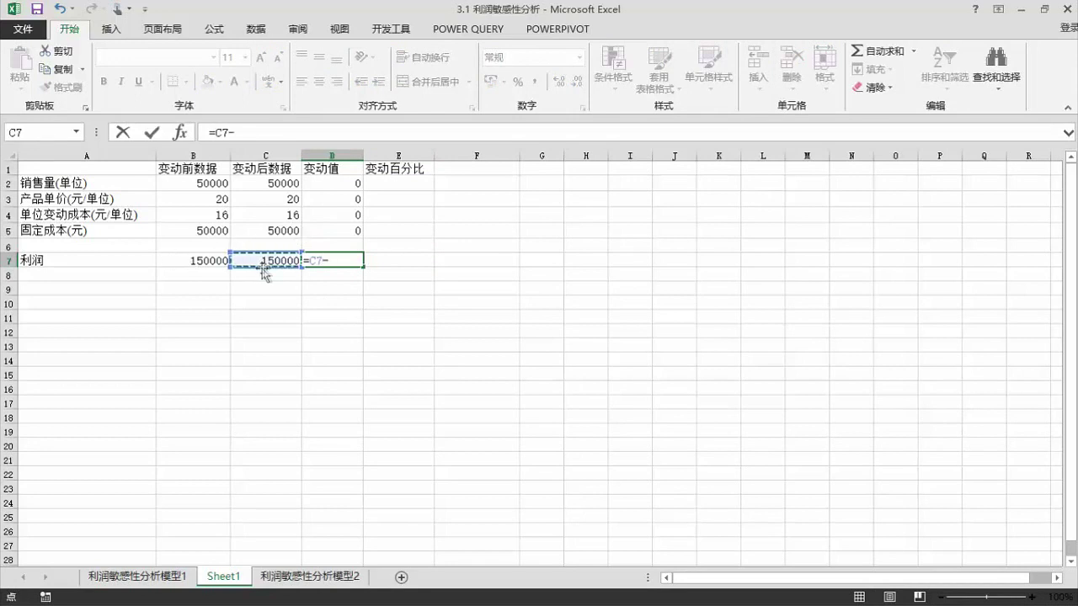
click(207, 258)
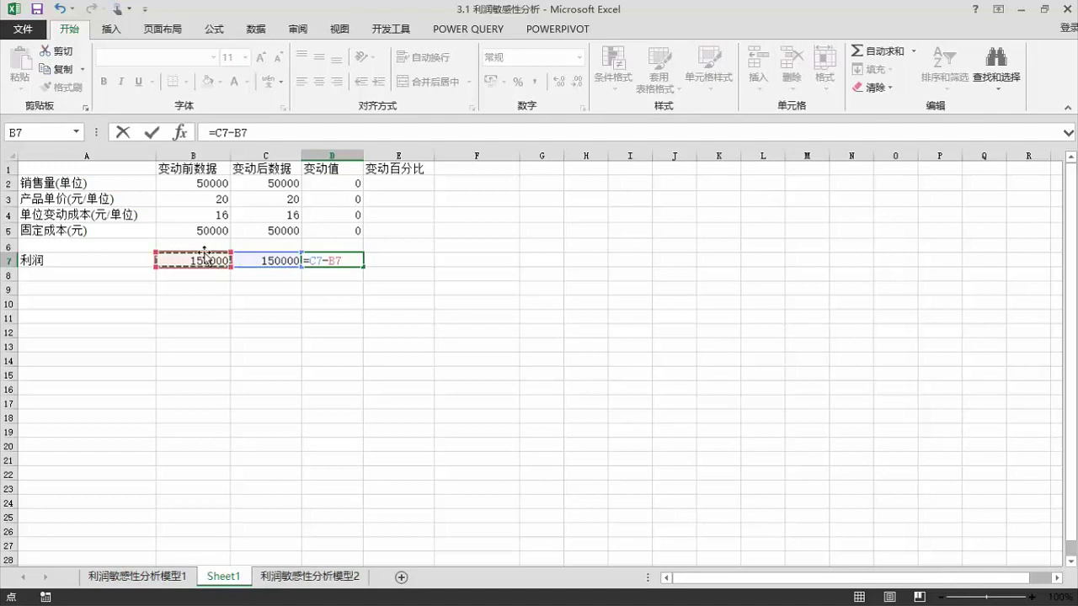
key(Return)
- Calculate the profit's change percentage in E7 with the formula =D7/B7
click(386, 259)
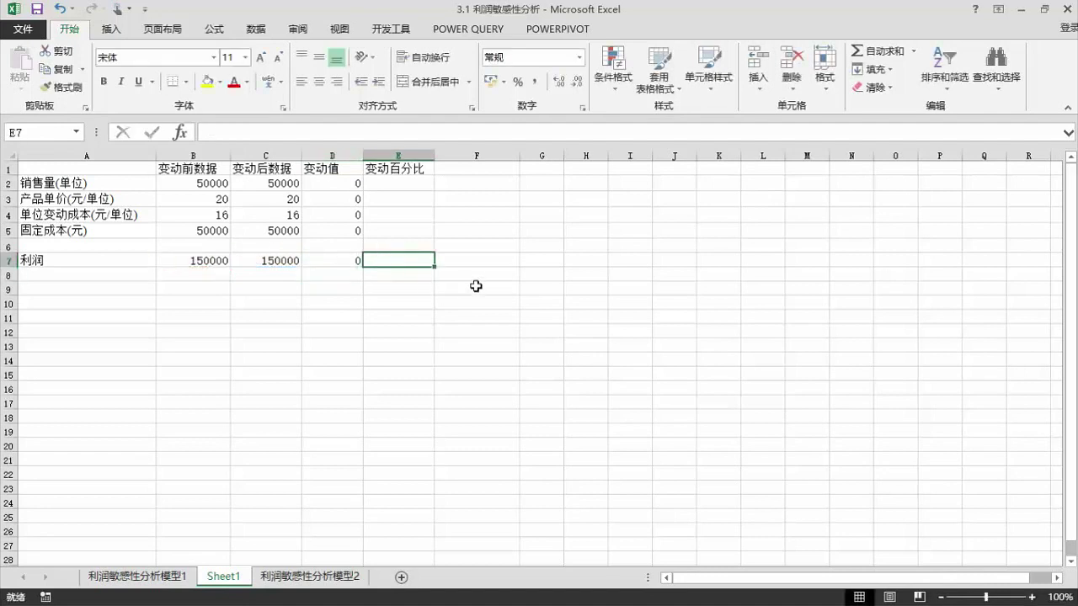
text(=)
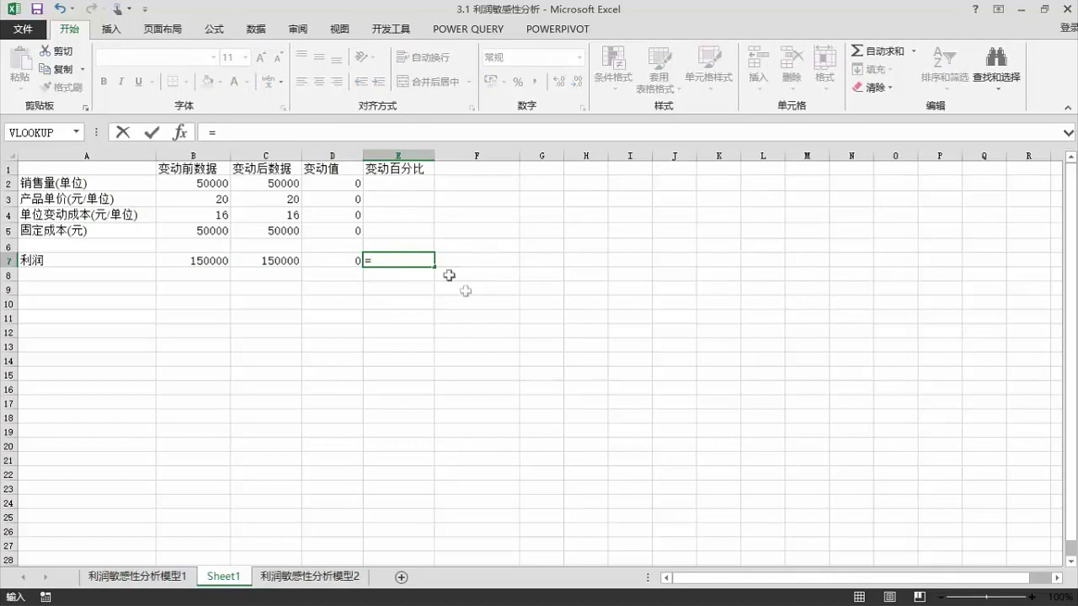
click(343, 259)
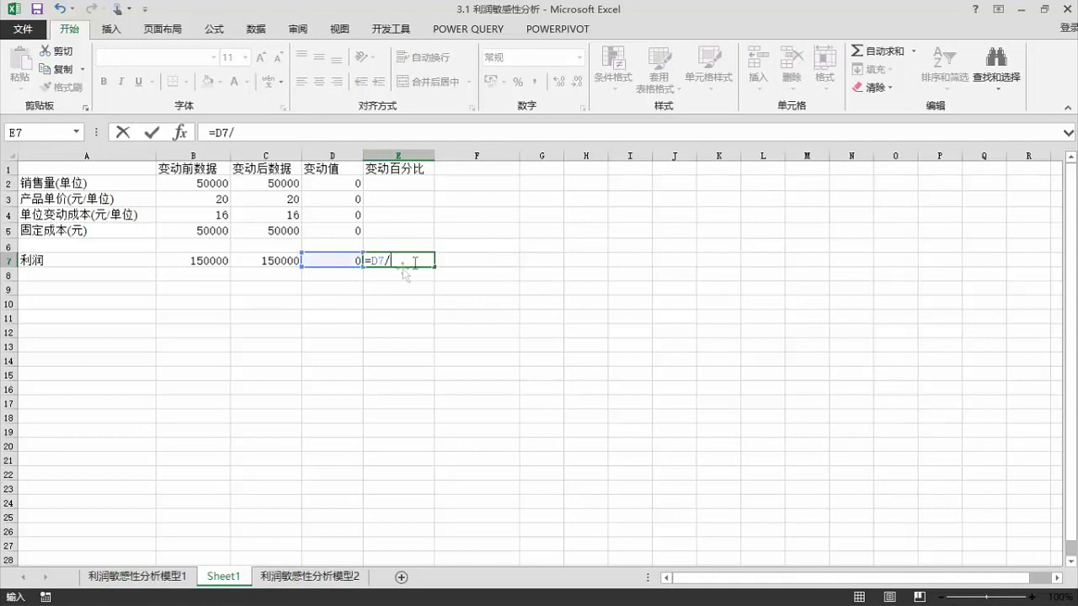
click(199, 260)
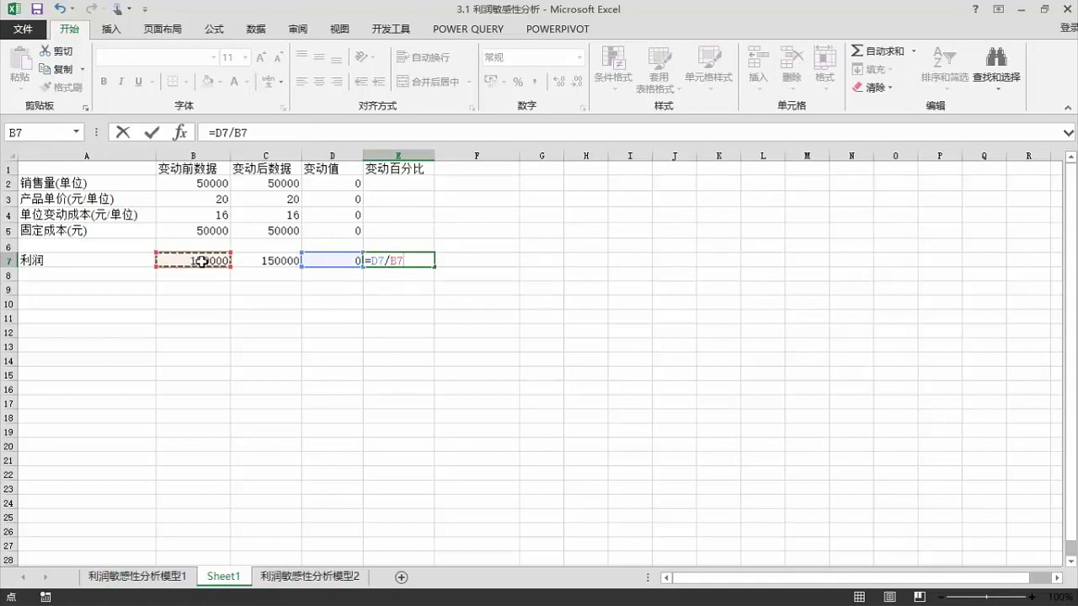
key(Return)
click(400, 260)
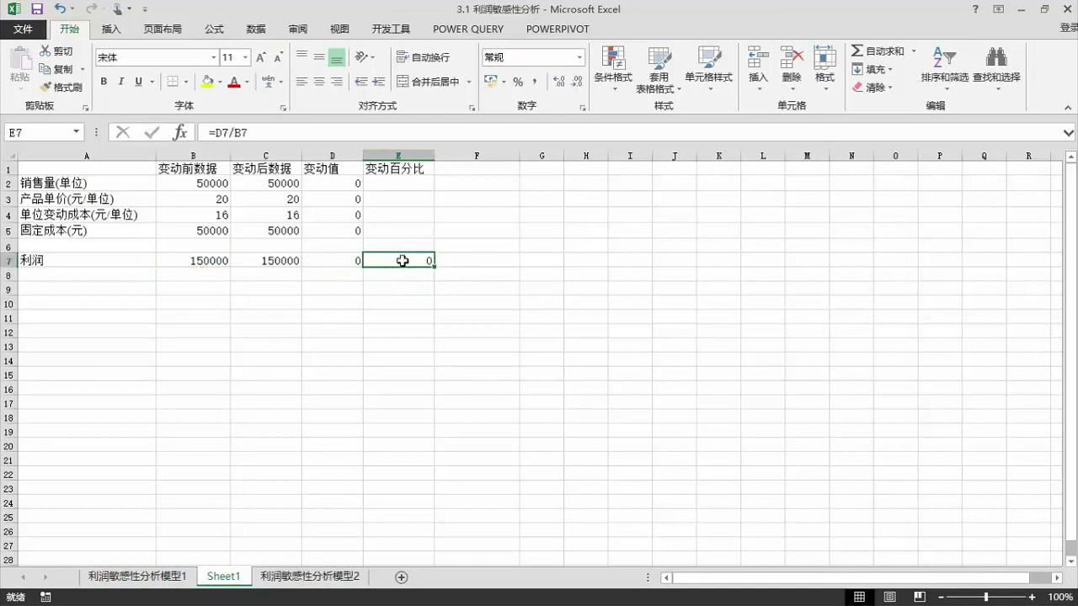
- Enter 1% as the sales volume change percentage in E2
click(399, 187)
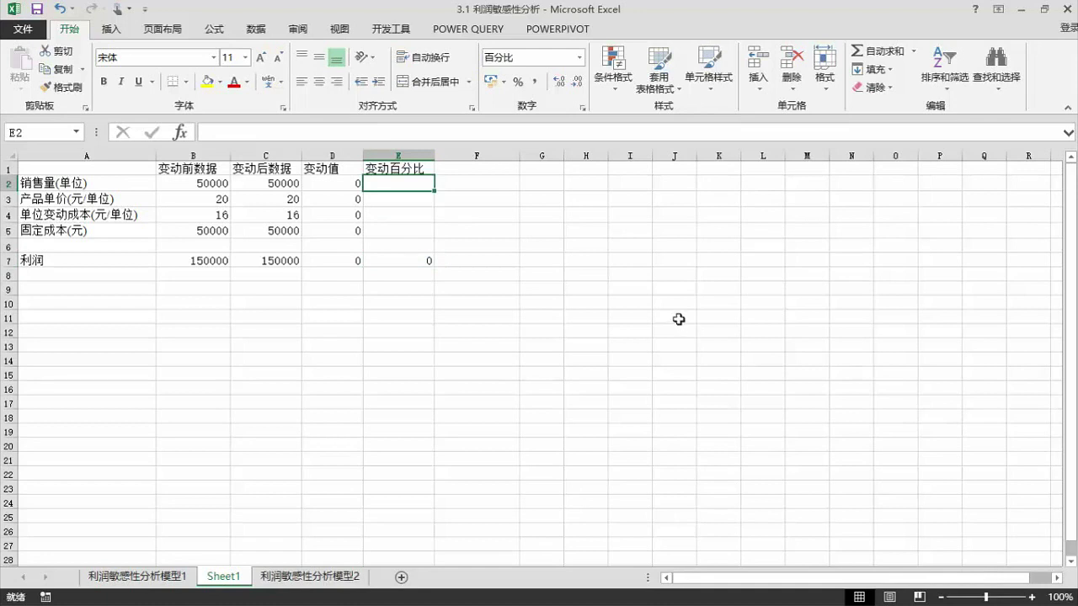
text(1%)
key(Return)
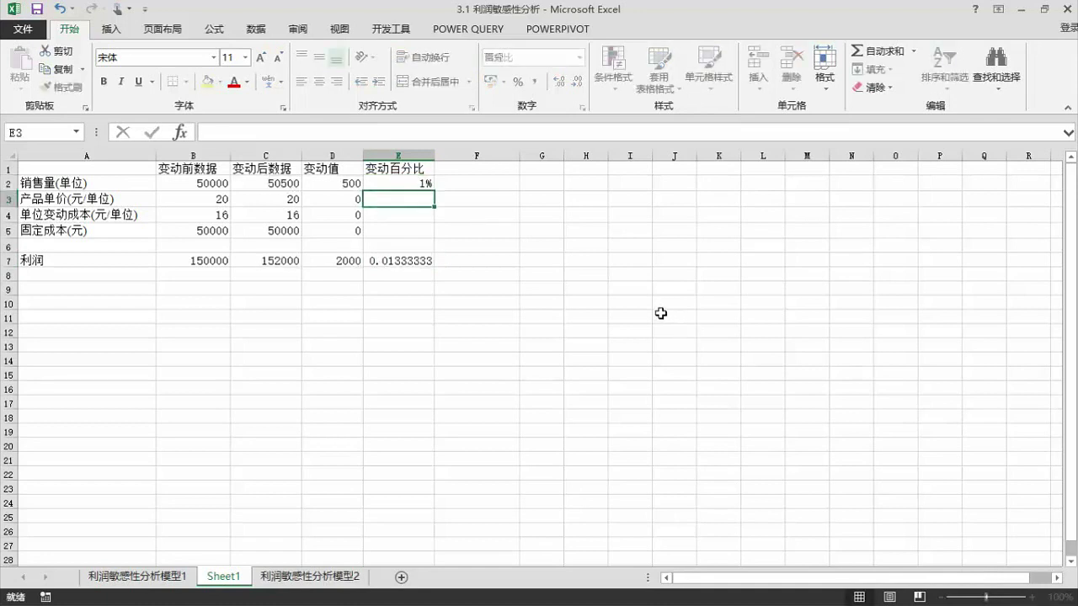
- Format the profit's change percentage in E7 as a percentage with two decimal places
click(415, 262)
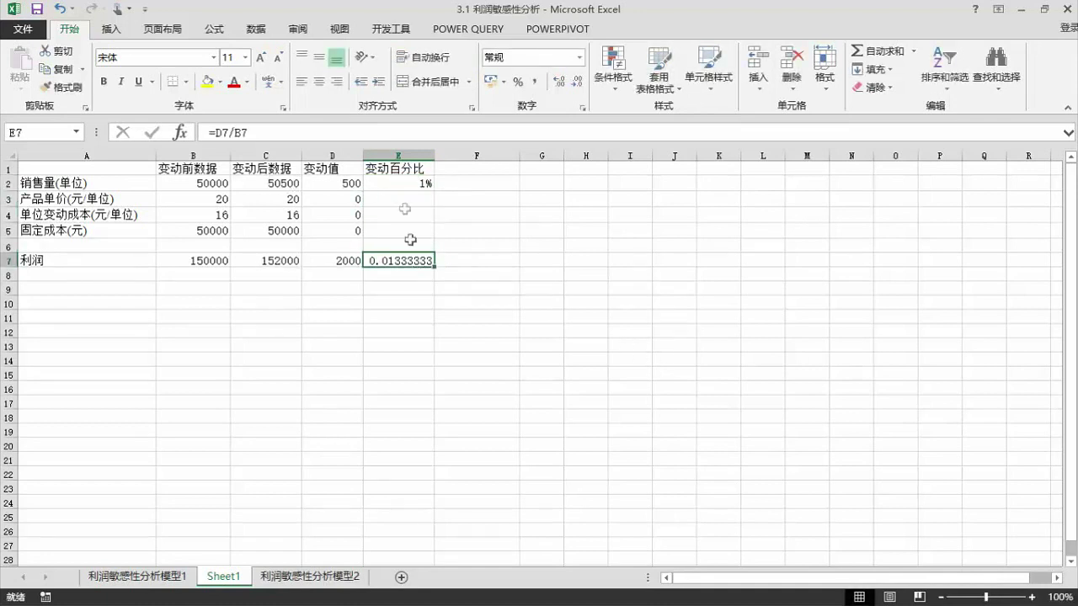
click(517, 82)
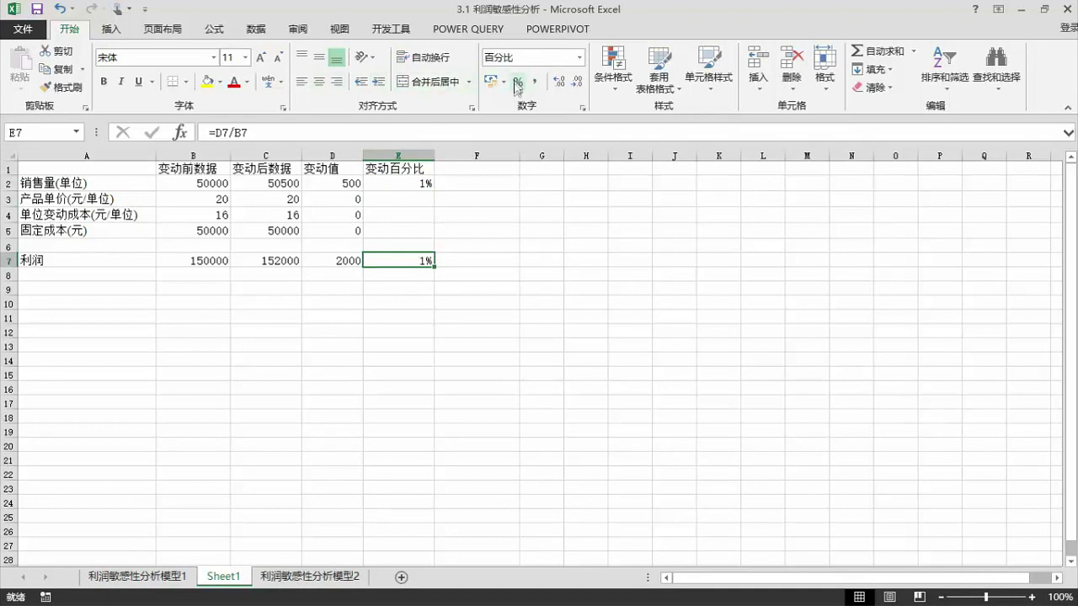
click(555, 84)
click(557, 81)
- Compare the sales volume and profit change percentages, and clear the sales volume entry in E2
click(412, 184)
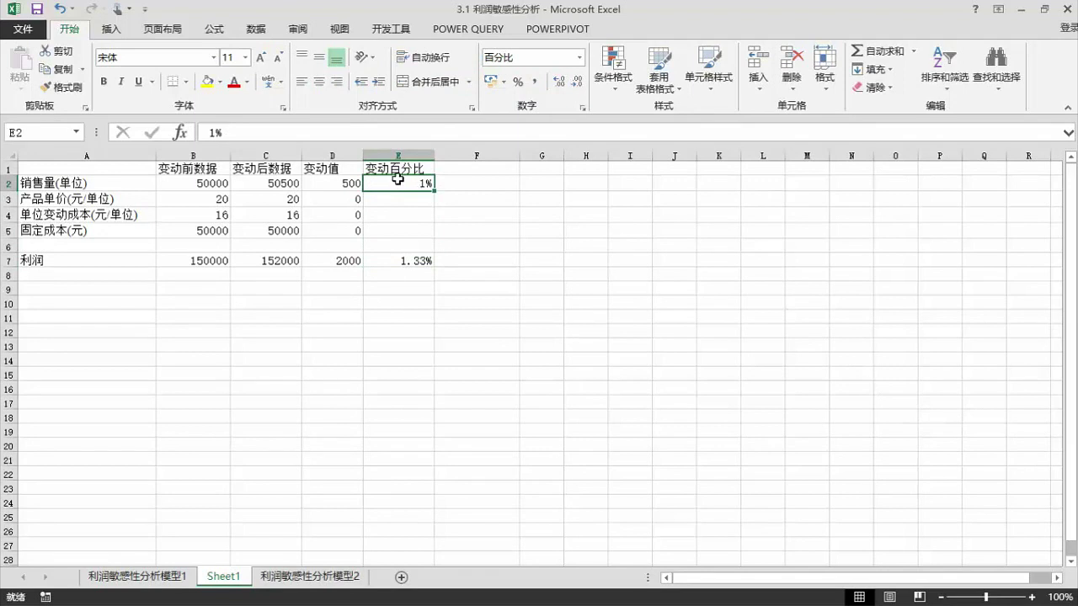
click(402, 259)
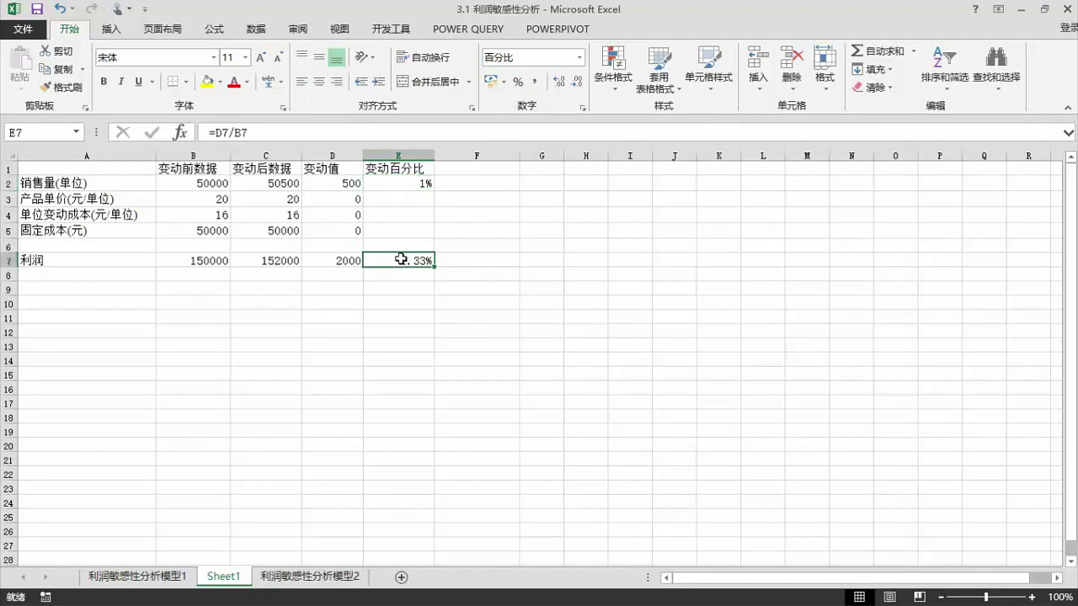
click(399, 182)
key(Delete)
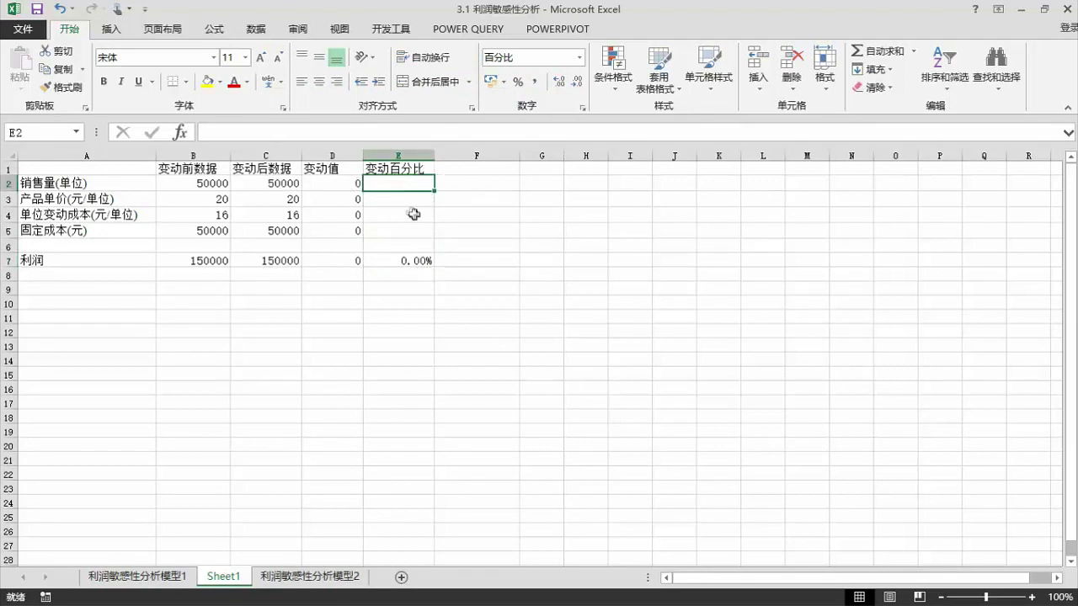
- Try a 1% change in product unit price in E3, check the profit's change percentage in E7, and clear the entry
click(401, 200)
text(1)
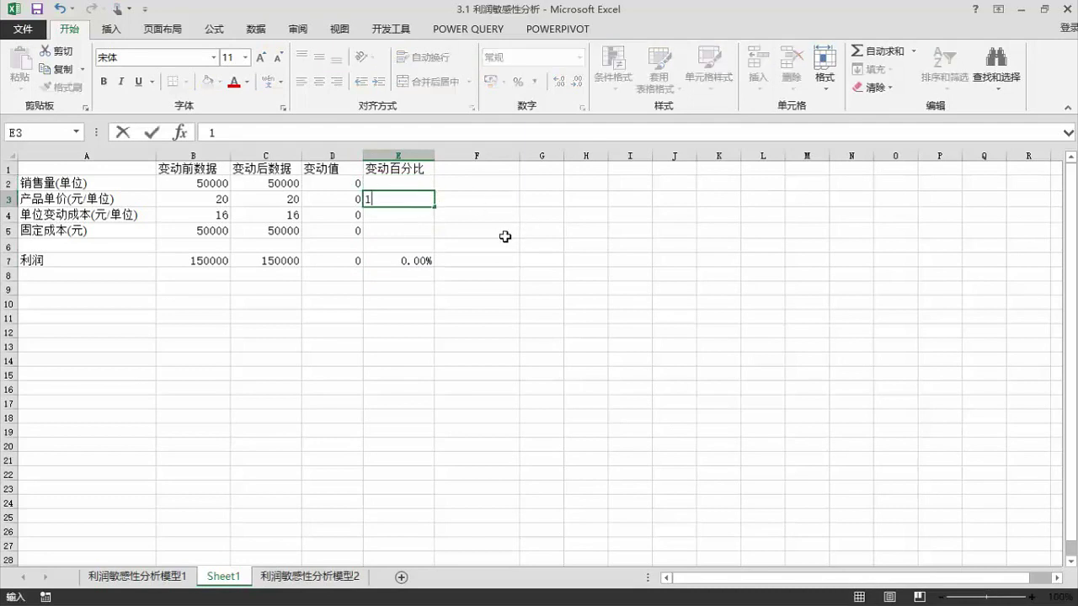
text(%)
key(ctrl+Return)
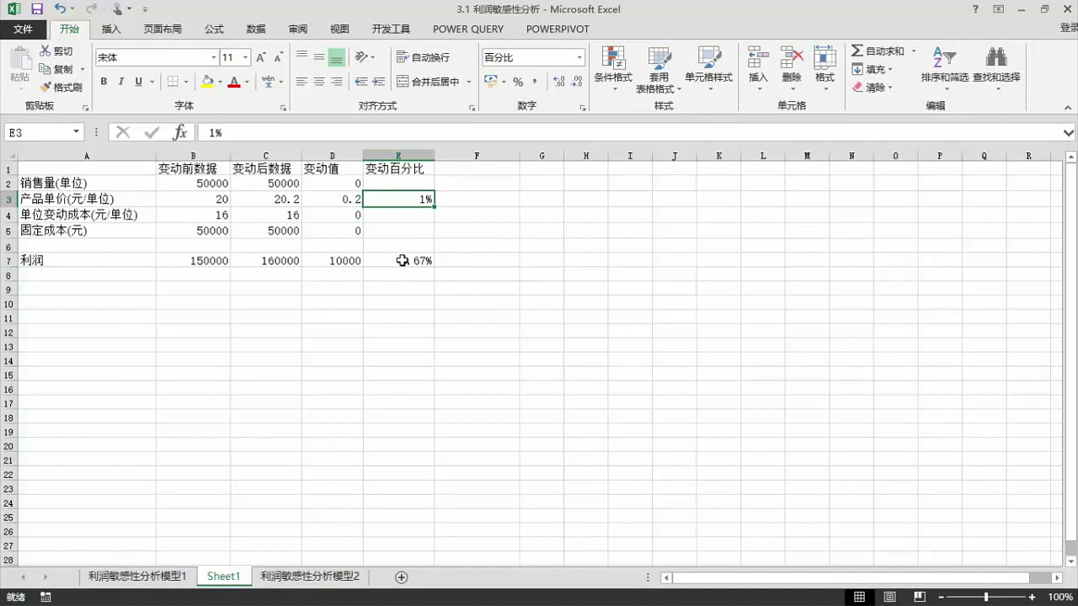
click(393, 258)
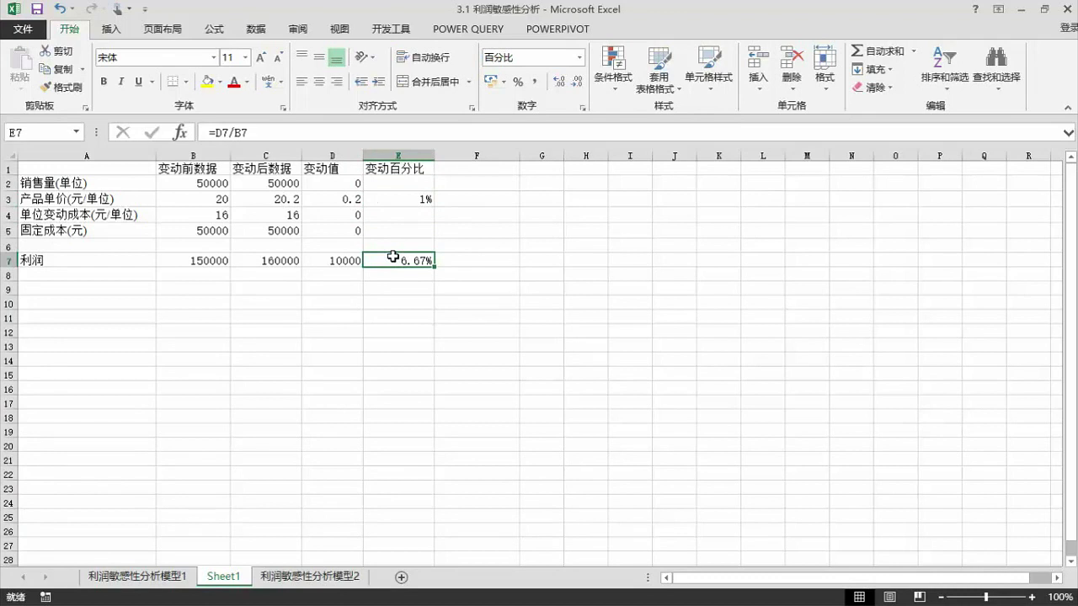
click(407, 202)
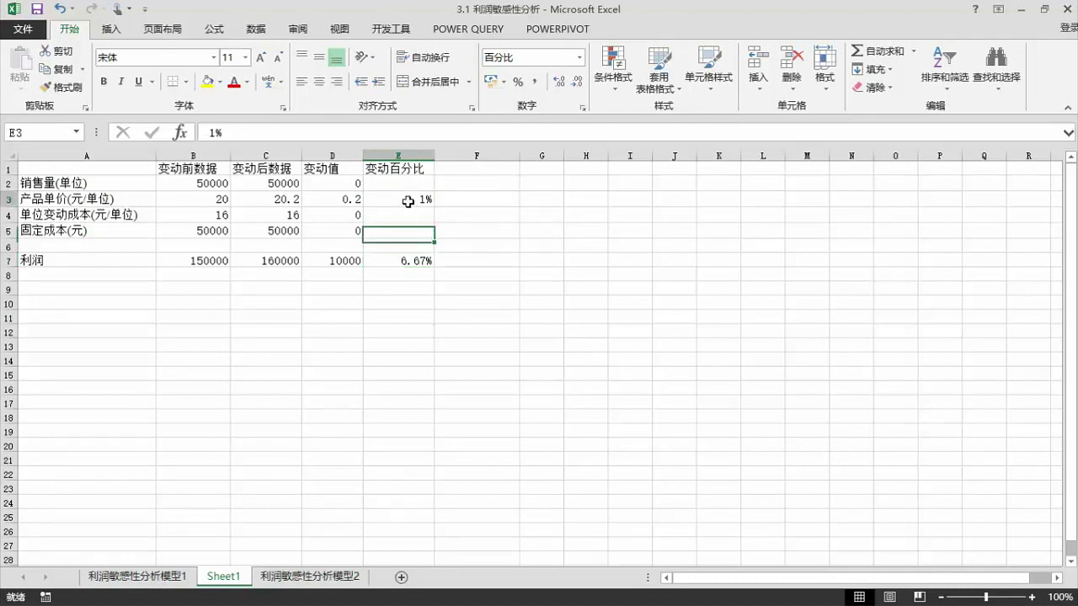
key(Delete)
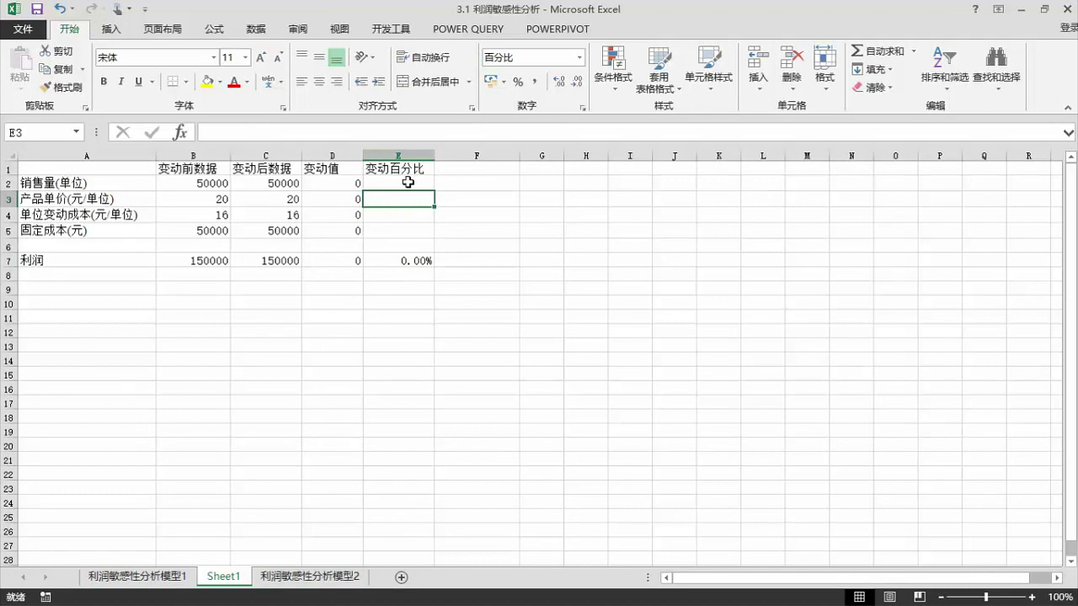
- Try a 1% change in unit variable cost in E4, check the profit's change percentage in E7, and clear the entry
click(393, 213)
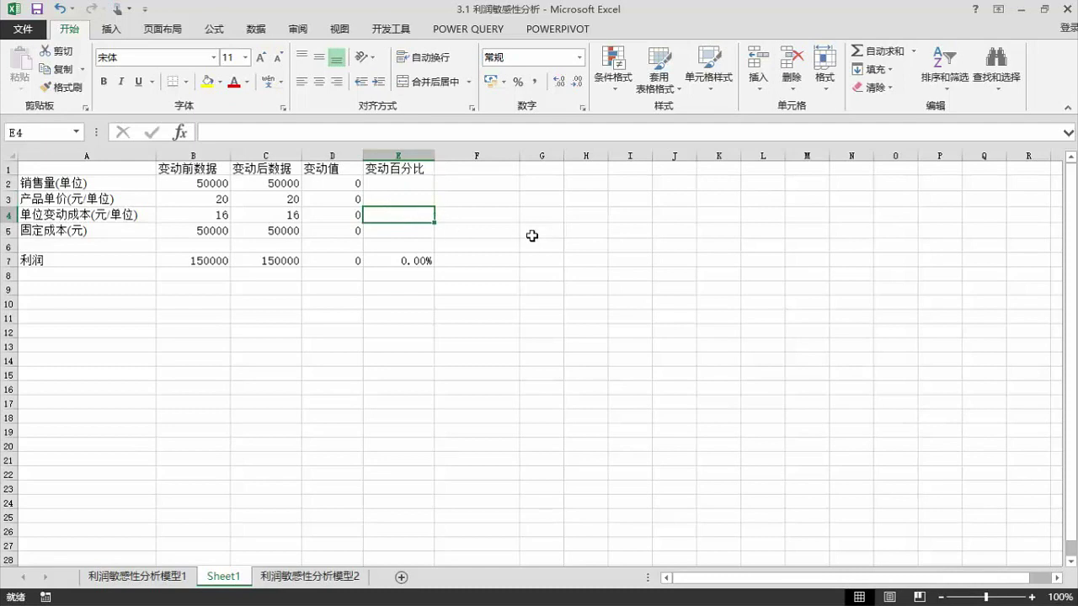
text(1)
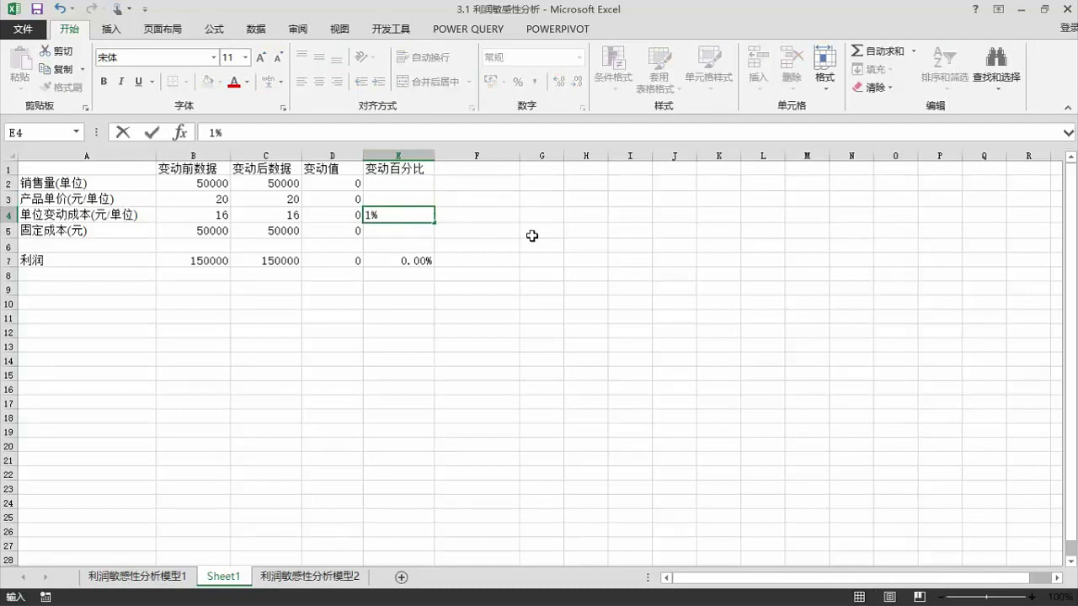
text(%)
key(Return)
click(411, 216)
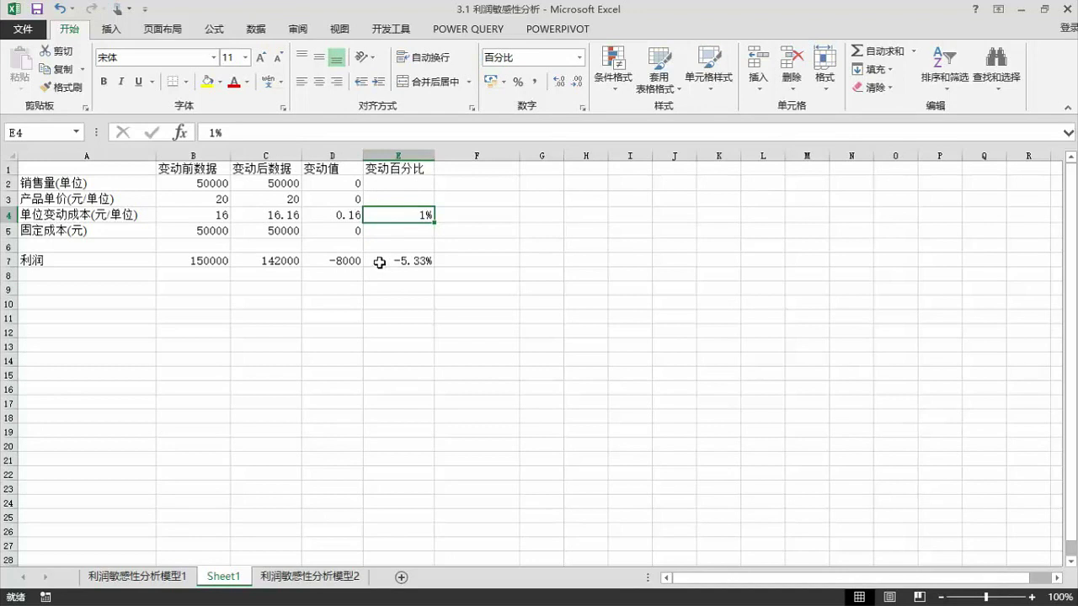
click(381, 262)
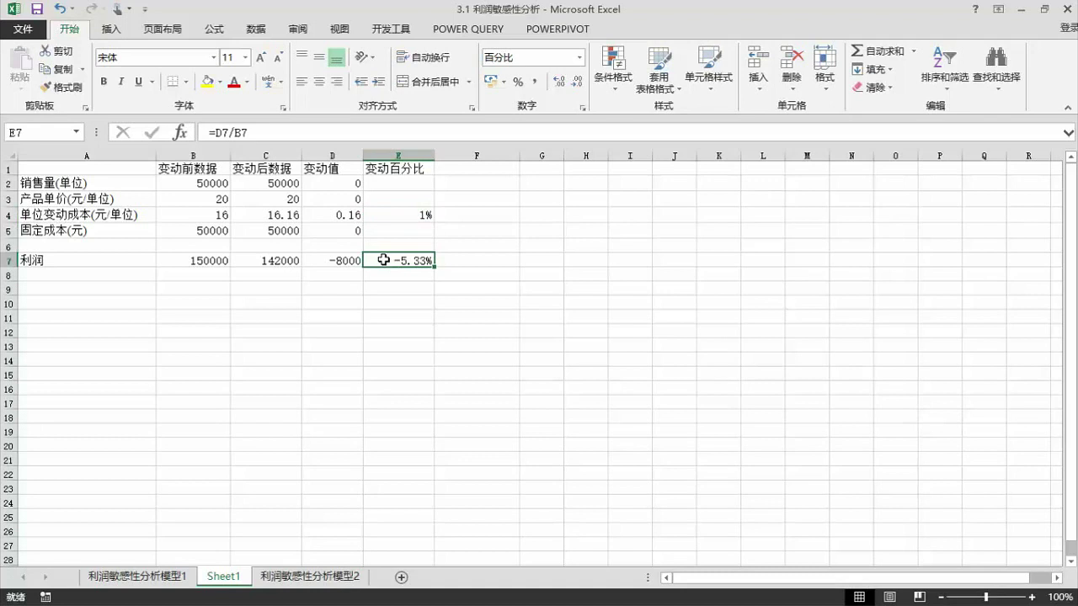
click(408, 216)
key(Delete)
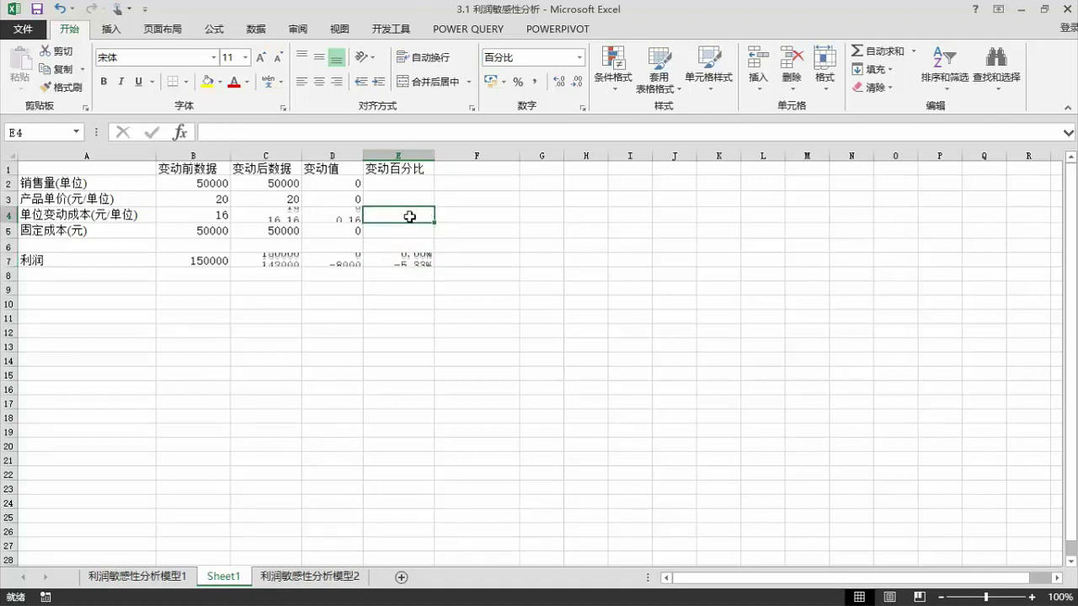
- Try a 1% change in fixed cost in E5, check the profit's change percentage in E7, and clear the entry
click(393, 230)
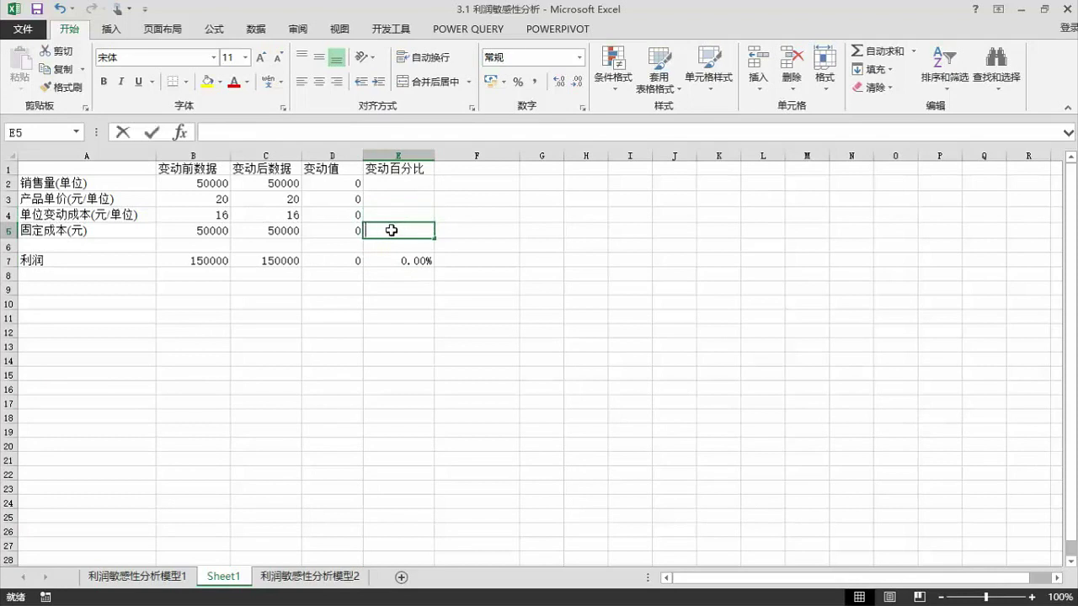
text(1)
key(Return)
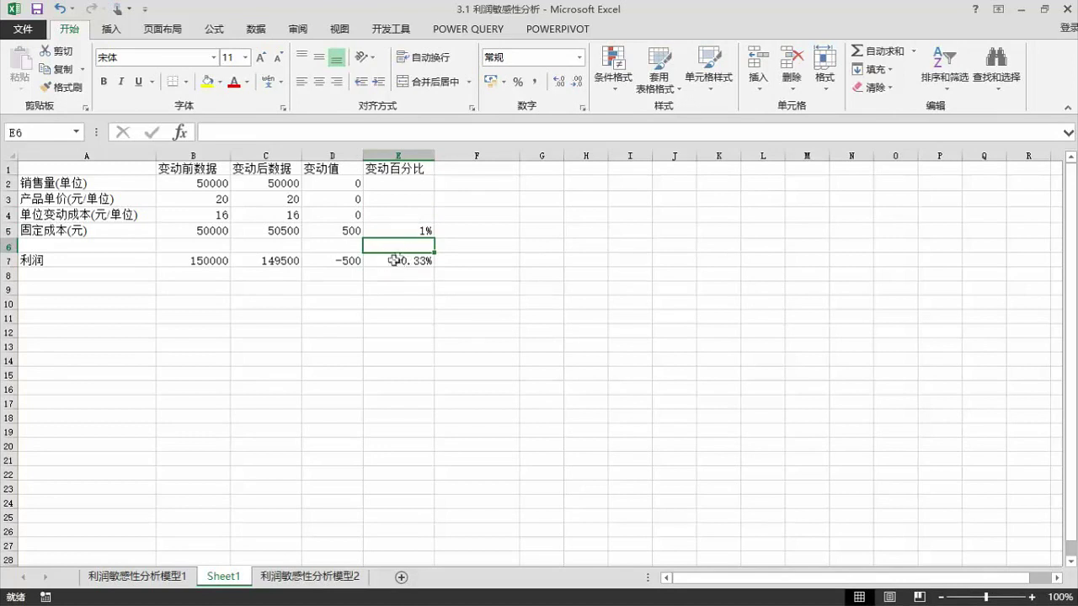
click(406, 260)
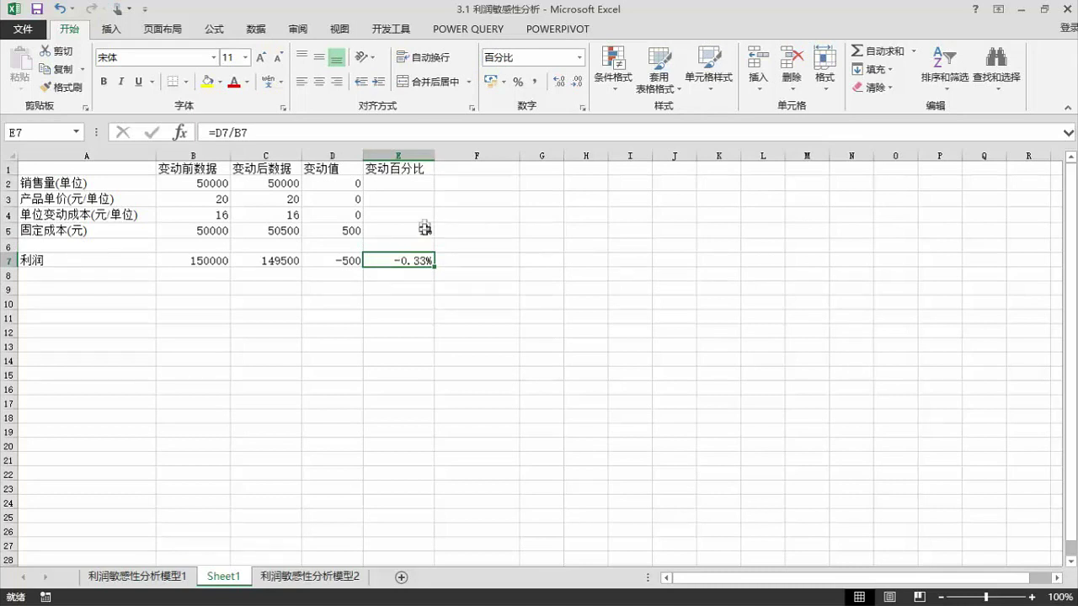
click(408, 232)
key(Delete)
- Look over the factor change percentage cells, the profit percentage in E7 and the empty cells beside them in column F
click(401, 212)
click(397, 197)
click(402, 181)
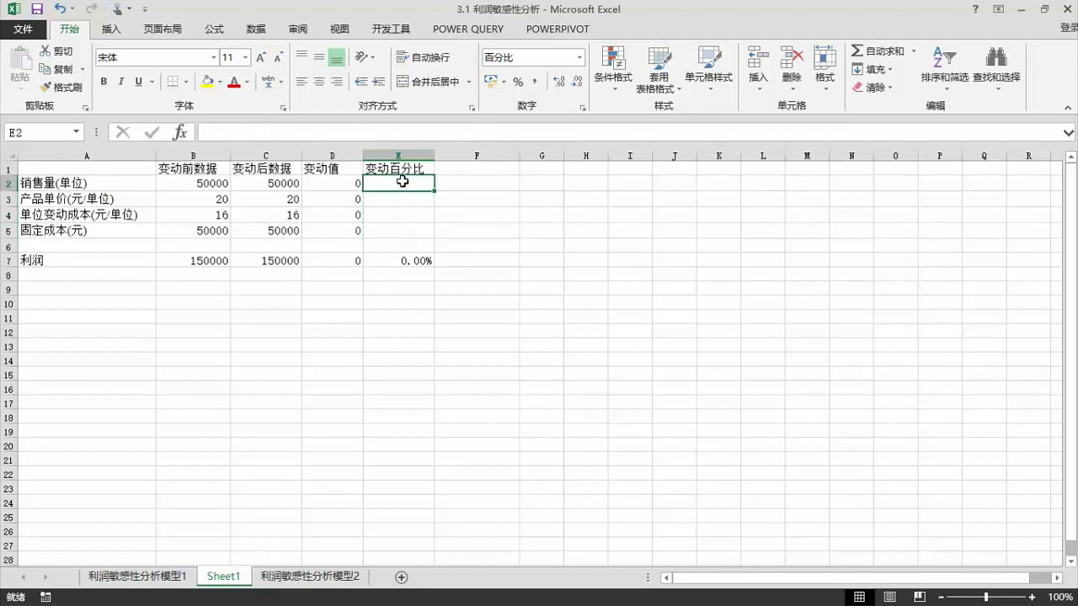
click(400, 198)
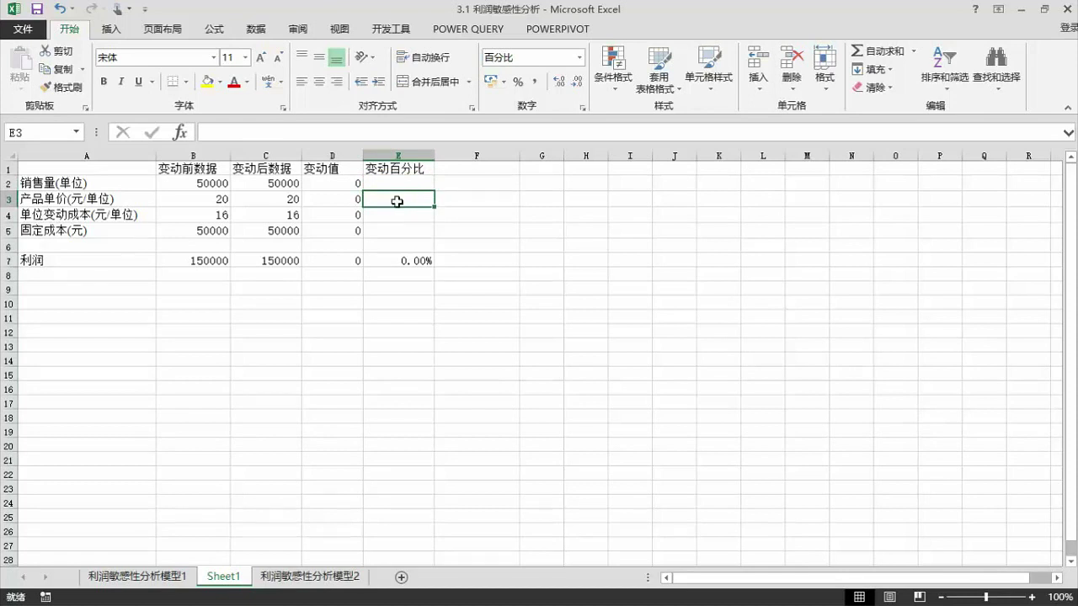
click(417, 259)
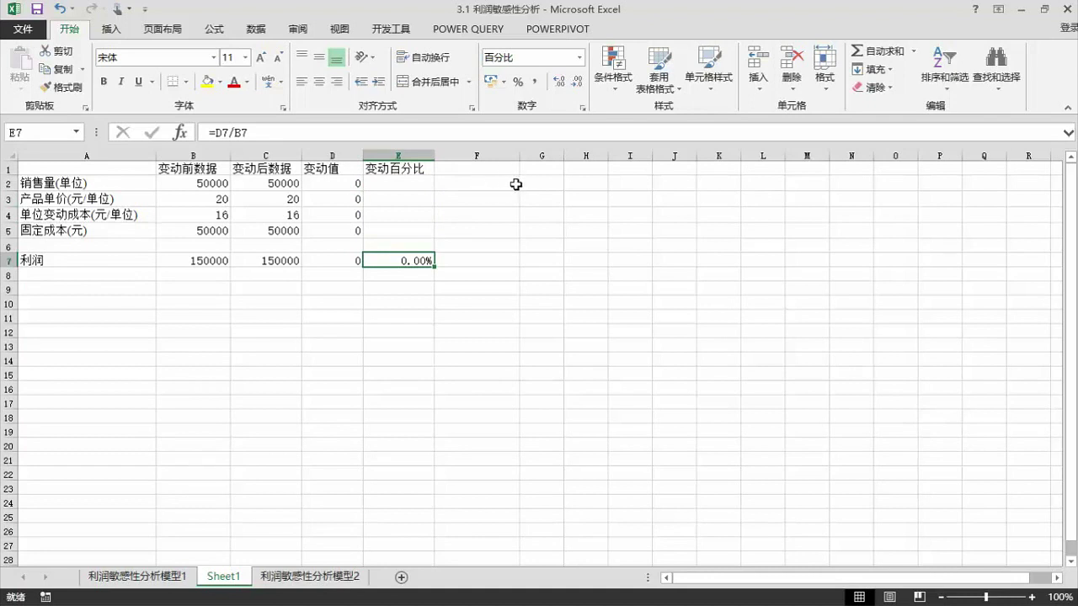
click(471, 198)
click(461, 216)
click(462, 231)
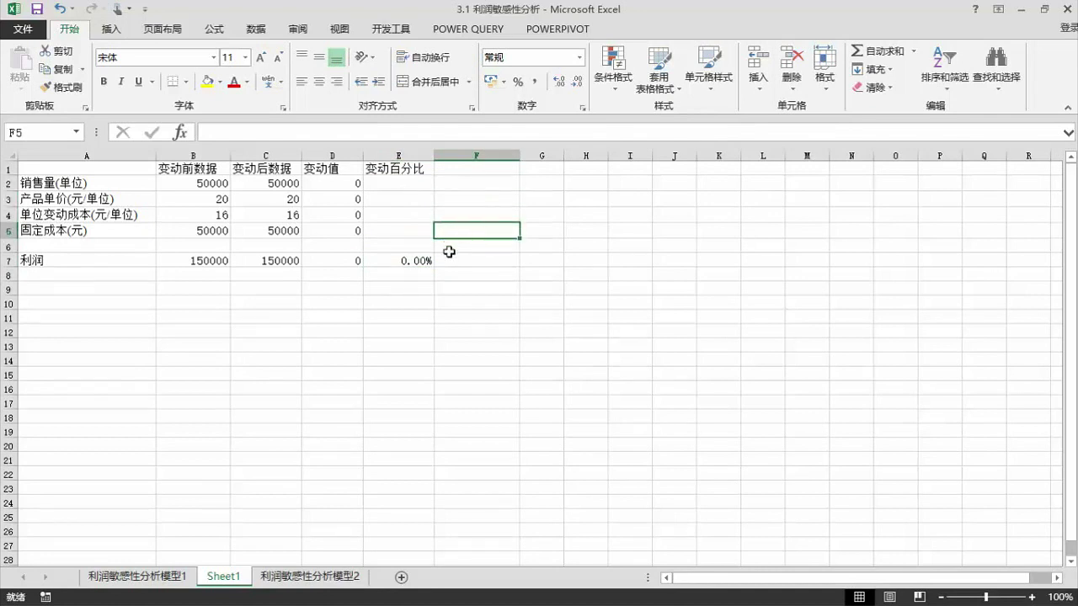
click(440, 259)
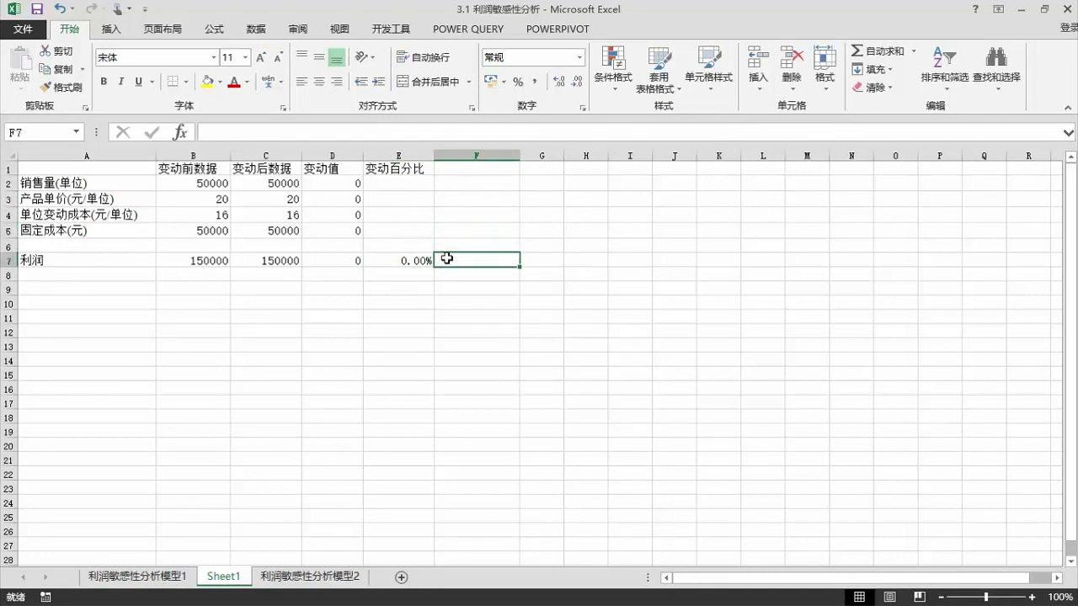
click(374, 262)
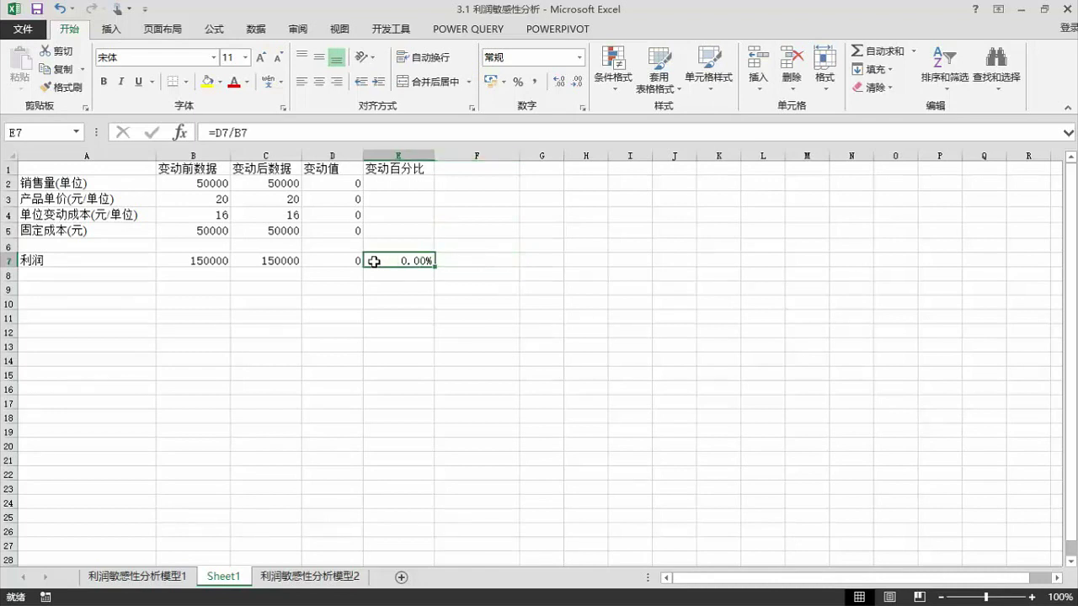
click(454, 263)
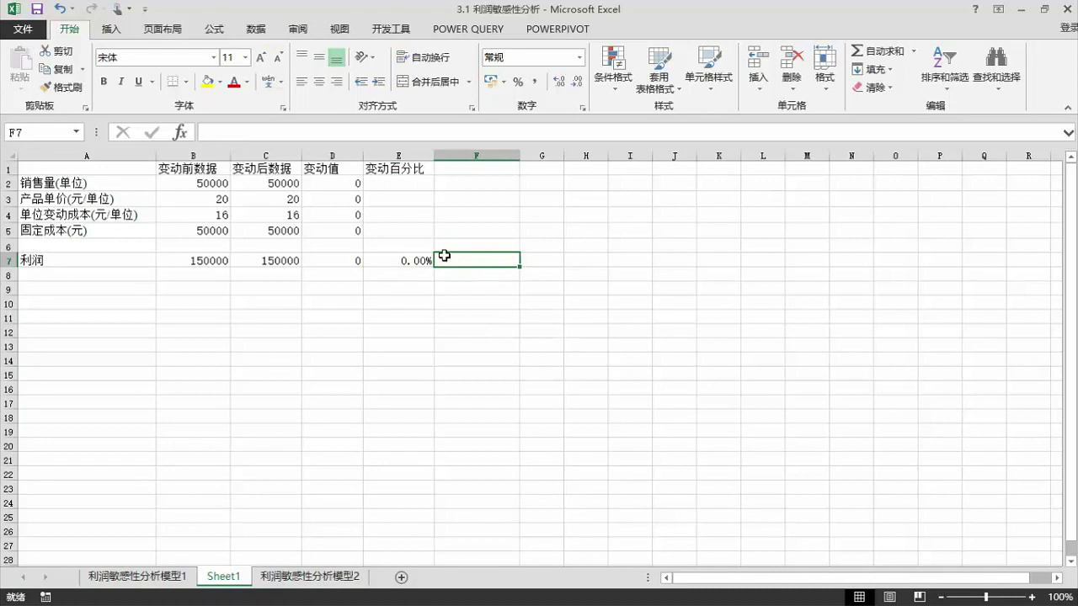
- Make sure the developer tools (开发工具) are enabled in the ribbon customization options
click(392, 30)
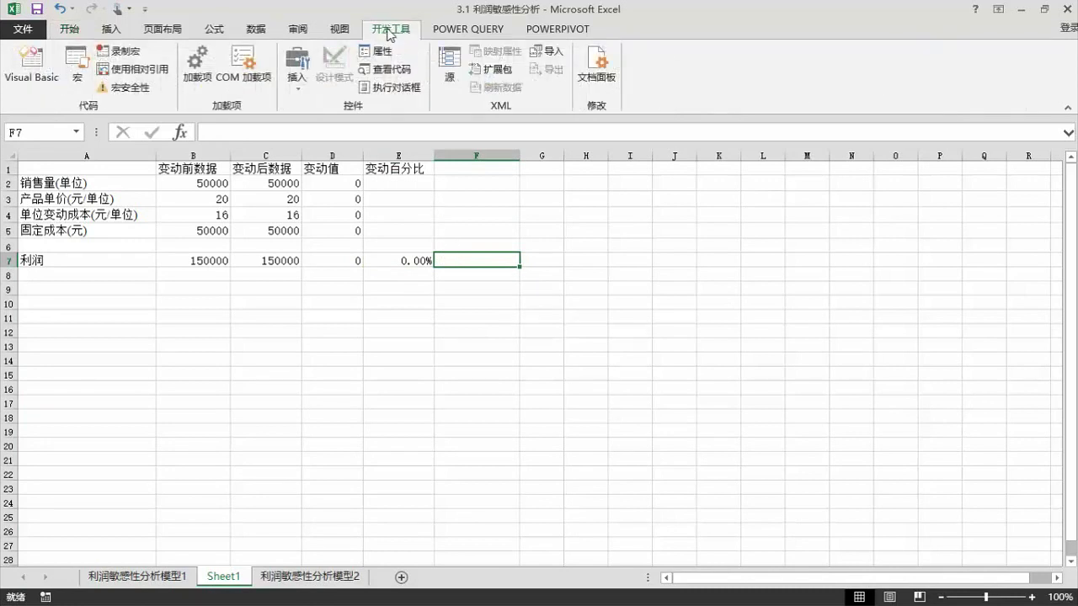
click(25, 35)
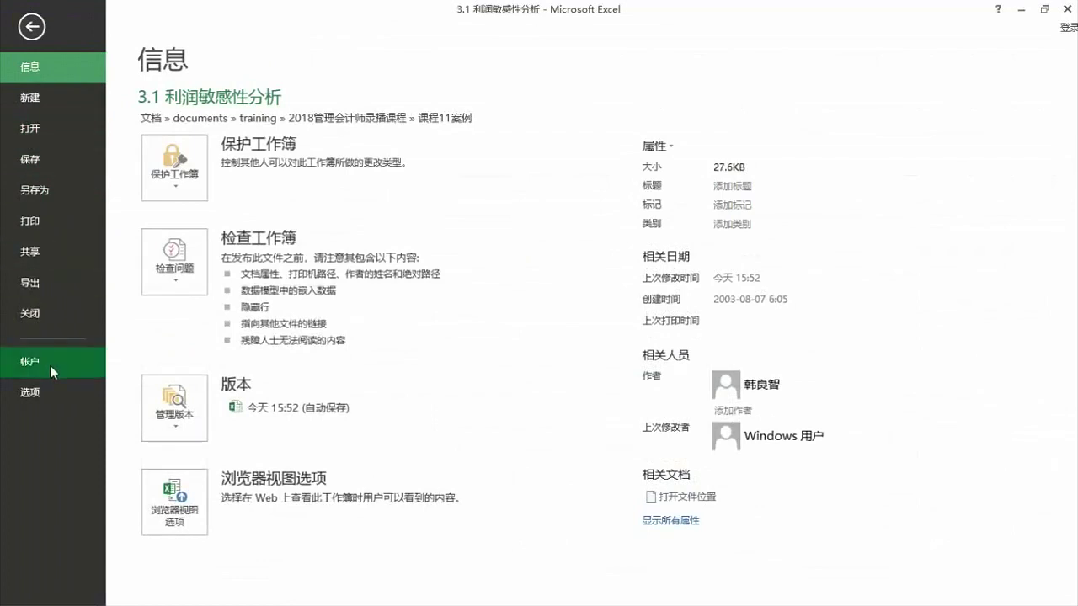
click(37, 392)
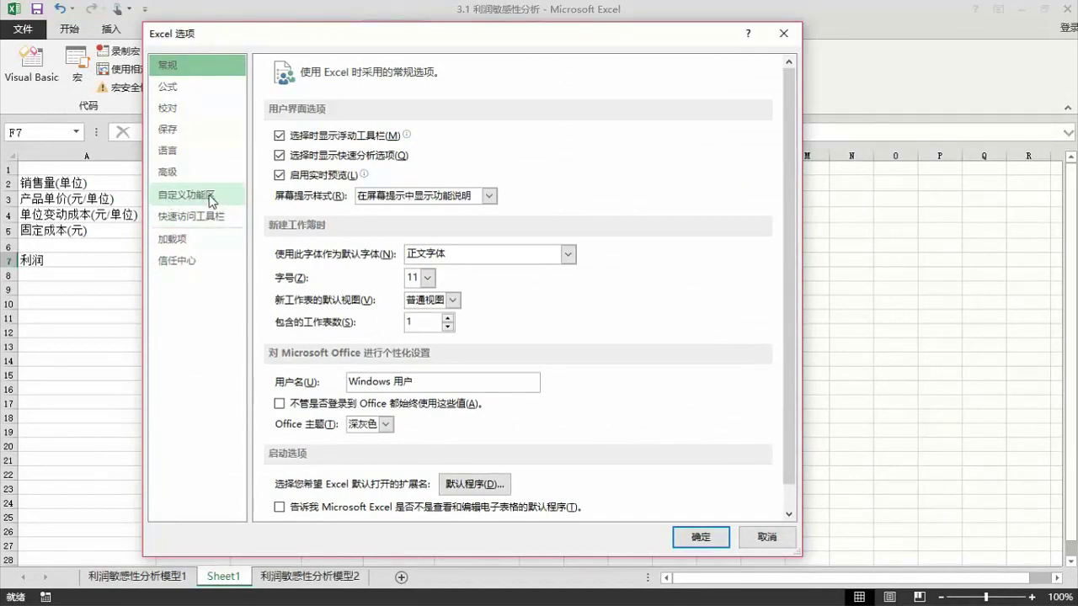
click(211, 199)
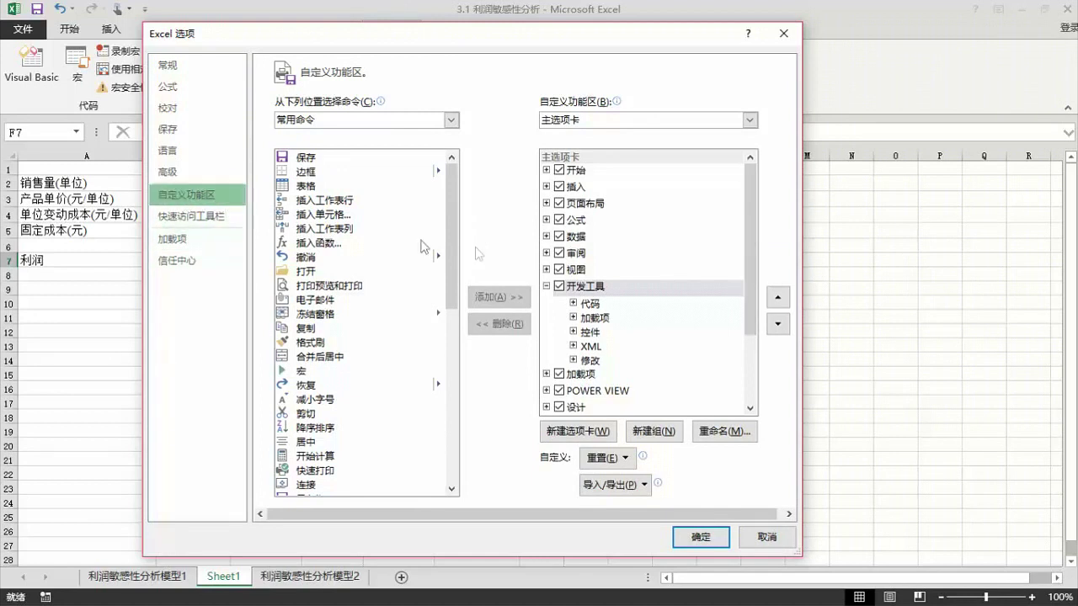
click(560, 286)
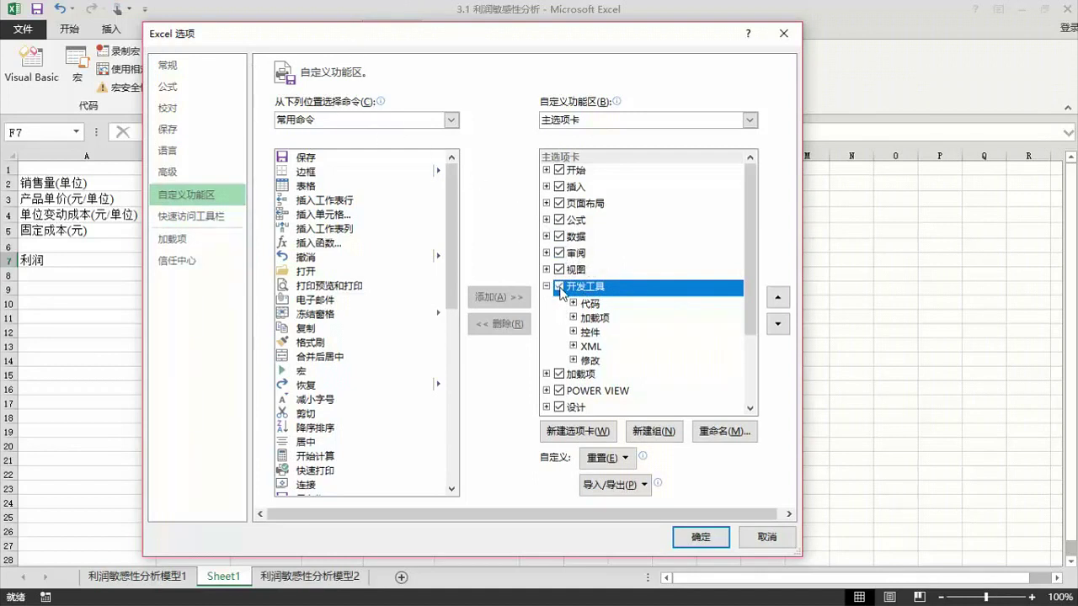
click(698, 537)
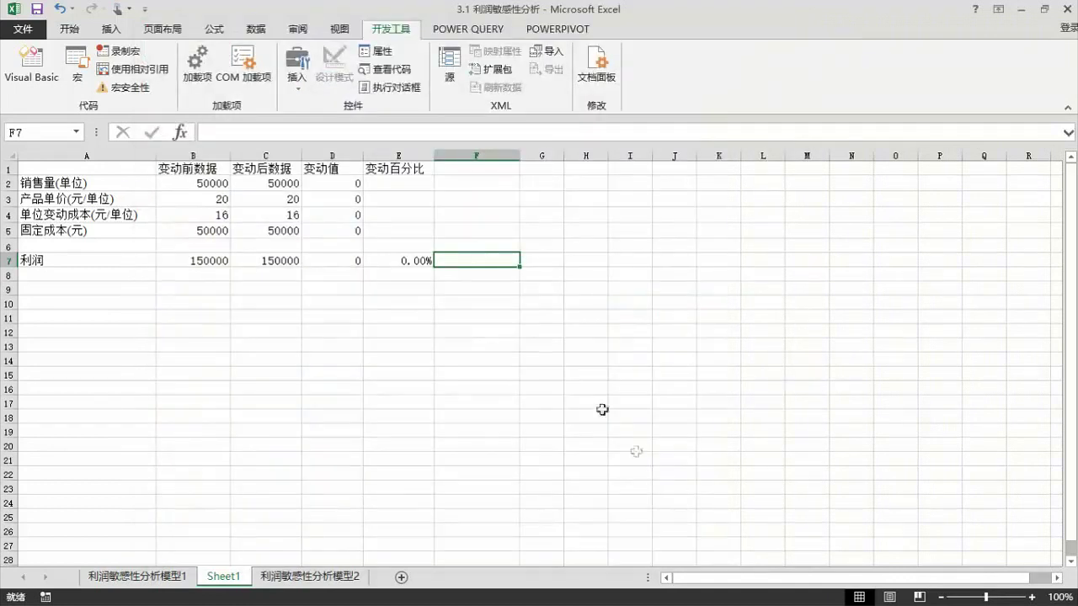
- Insert a horizontal scroll bar form control over cell F2, beside the sales volume's change percentage
click(396, 34)
click(299, 93)
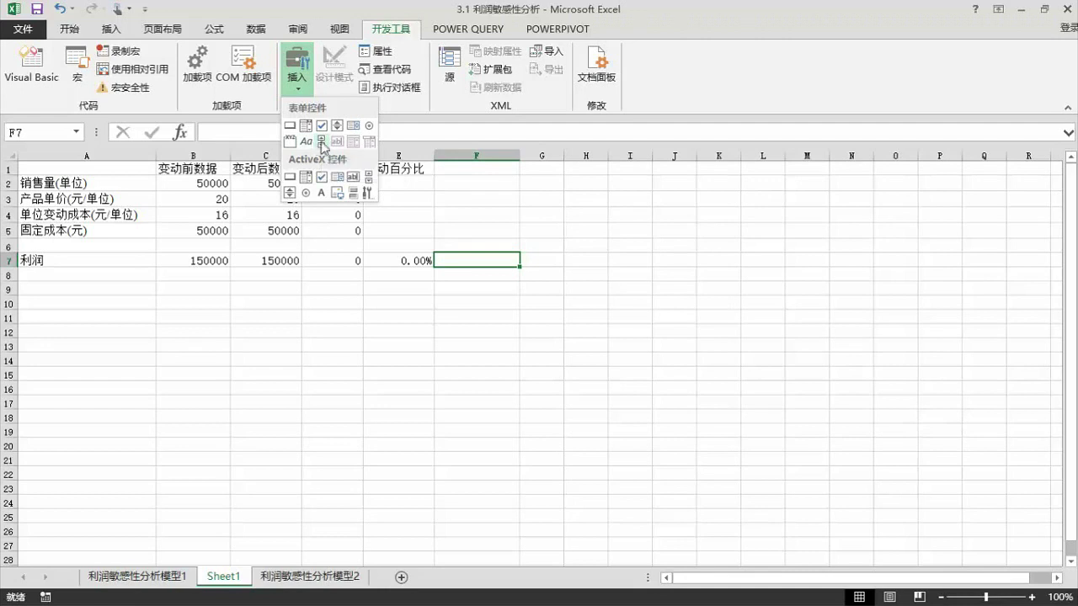
click(320, 143)
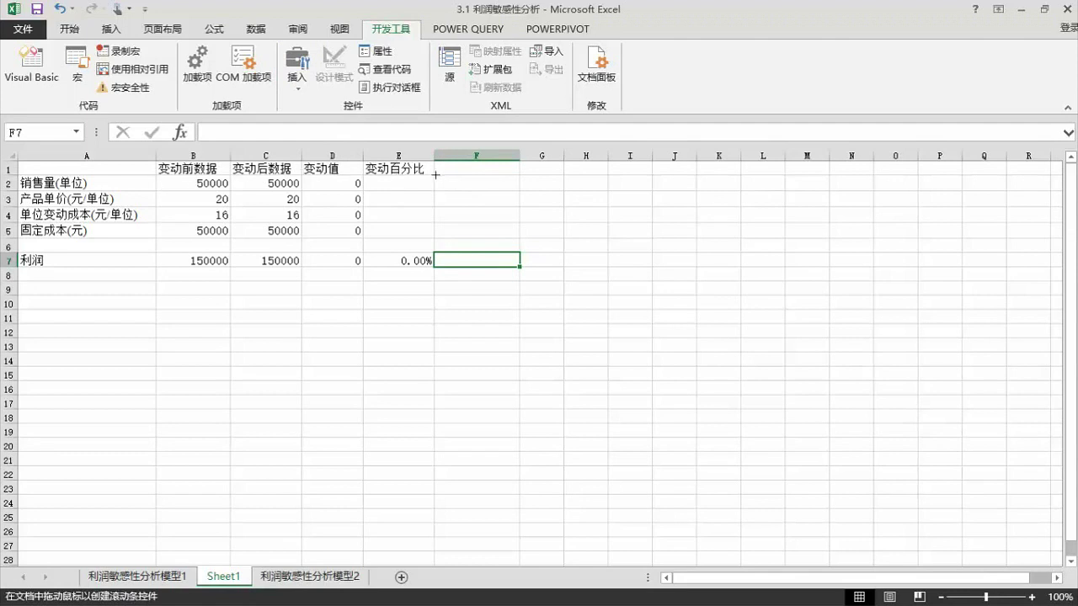
drag(435, 173, 515, 191)
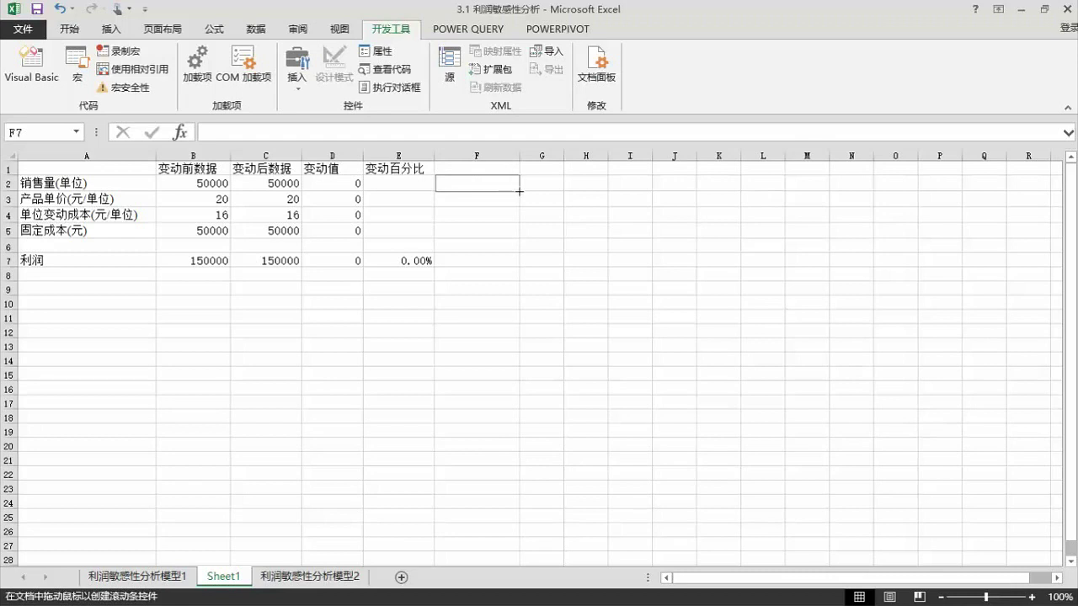
drag(519, 192, 518, 191)
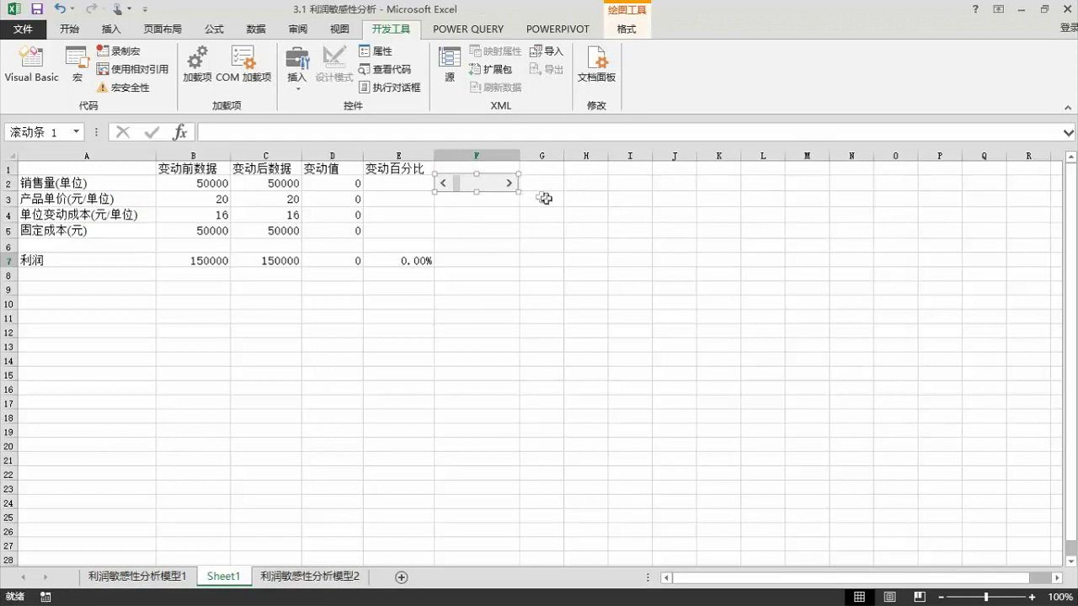
- Try advancing the new scroll bar and check whether the percentage cells E2 and E7 respond
click(538, 197)
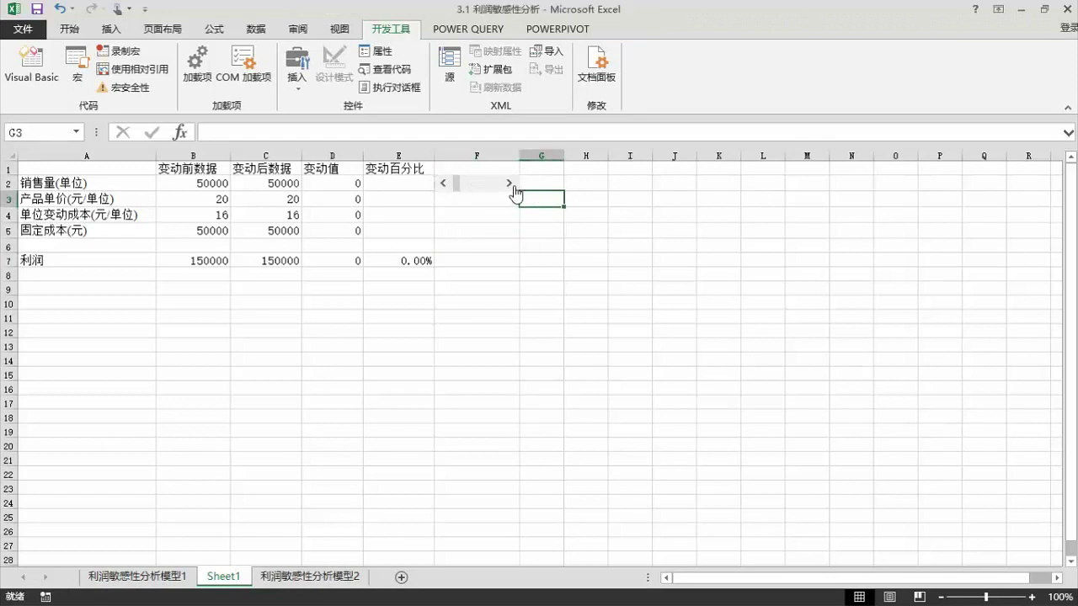
click(510, 183)
click(511, 184)
click(510, 183)
click(402, 261)
click(390, 183)
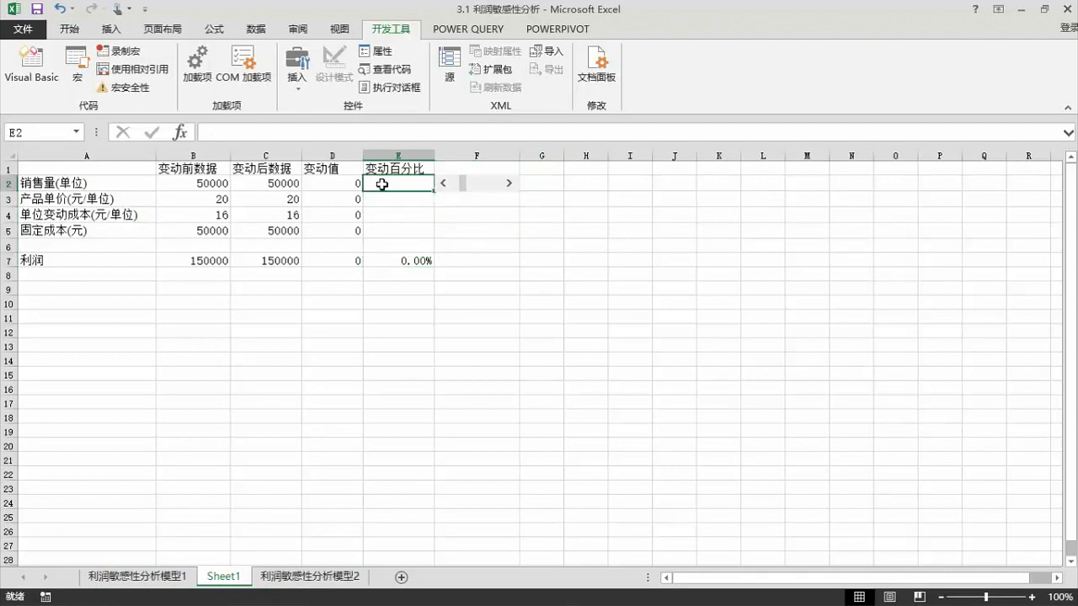
- Move the scroll bar off cell F2 so it sits over cells G2:H2
right_click(471, 184)
click(522, 211)
right_click(481, 183)
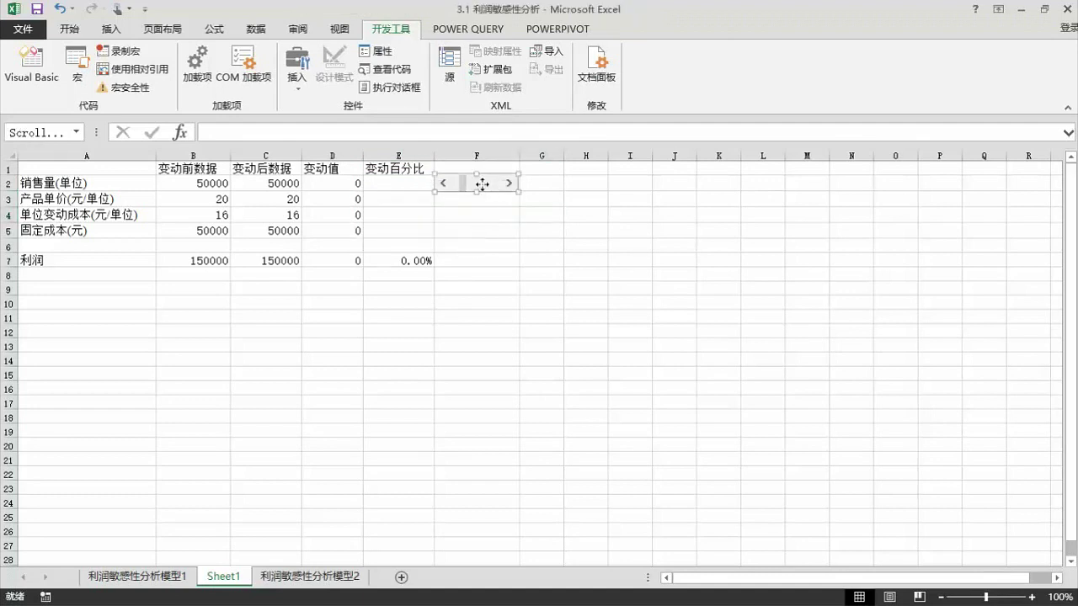
key(Escape)
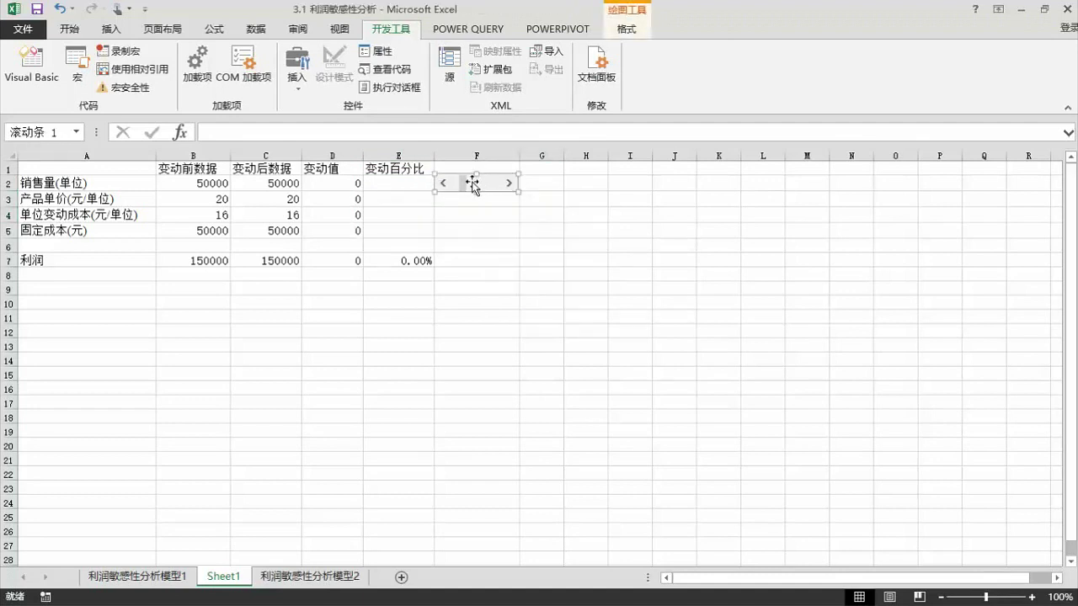
drag(472, 184, 556, 182)
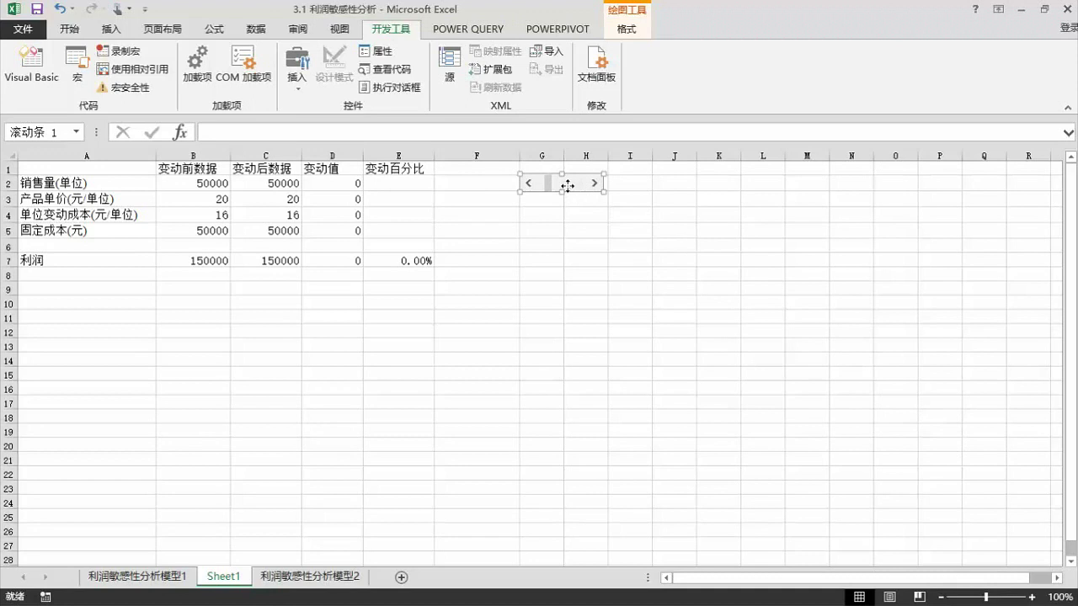
- Set the scroll bar's current value to 50 in its control format settings (设置控件格式)
right_click(568, 186)
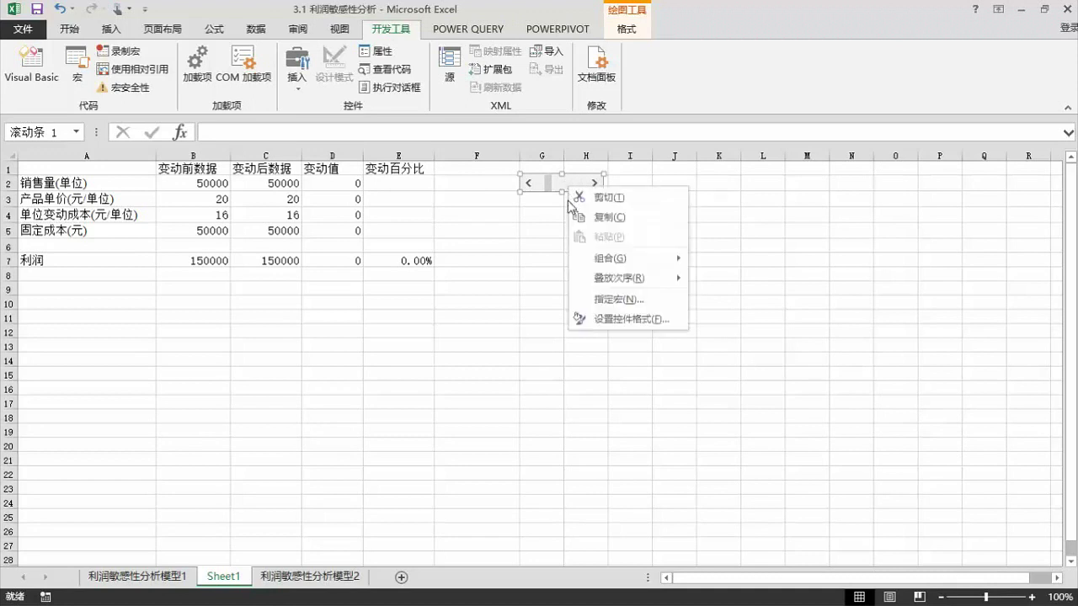
click(624, 322)
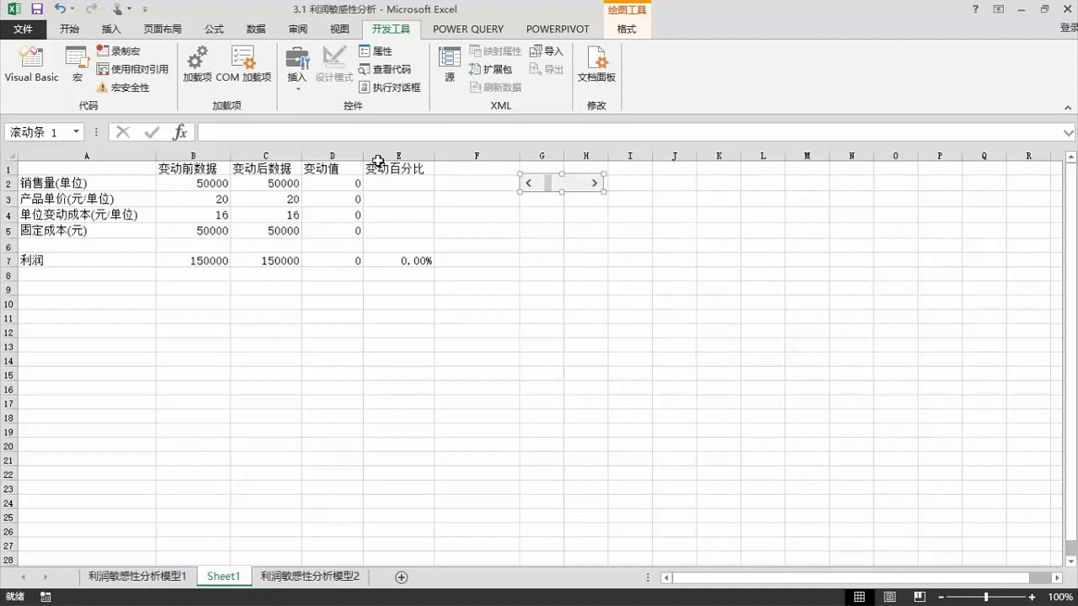
drag(632, 169, 194, 108)
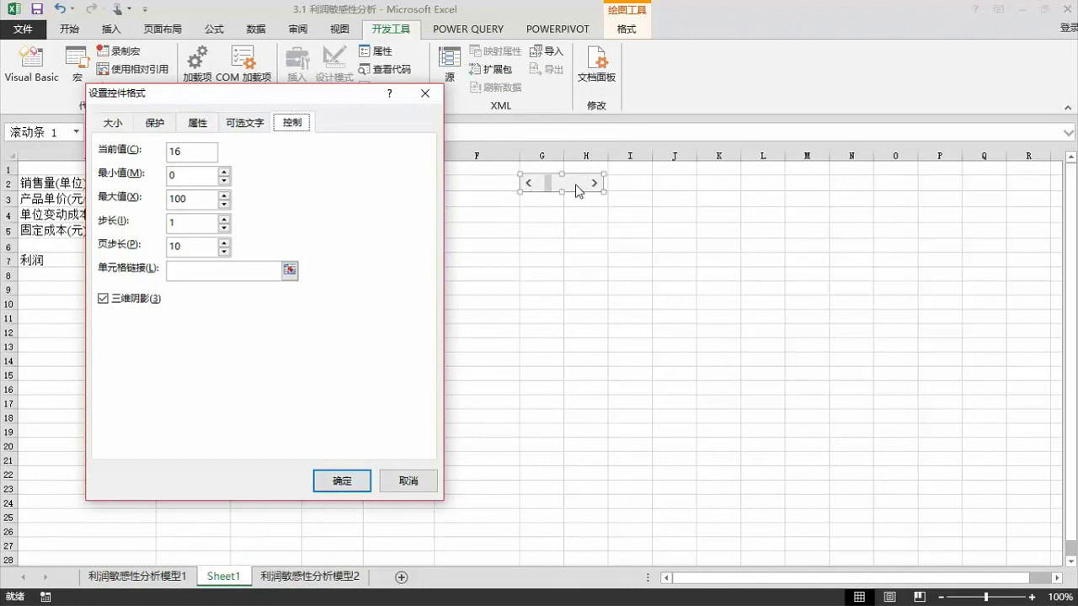
drag(186, 147, 141, 150)
- Set the scroll bar's cell link (单元格链接) to $F$2 and apply the control settings
click(183, 269)
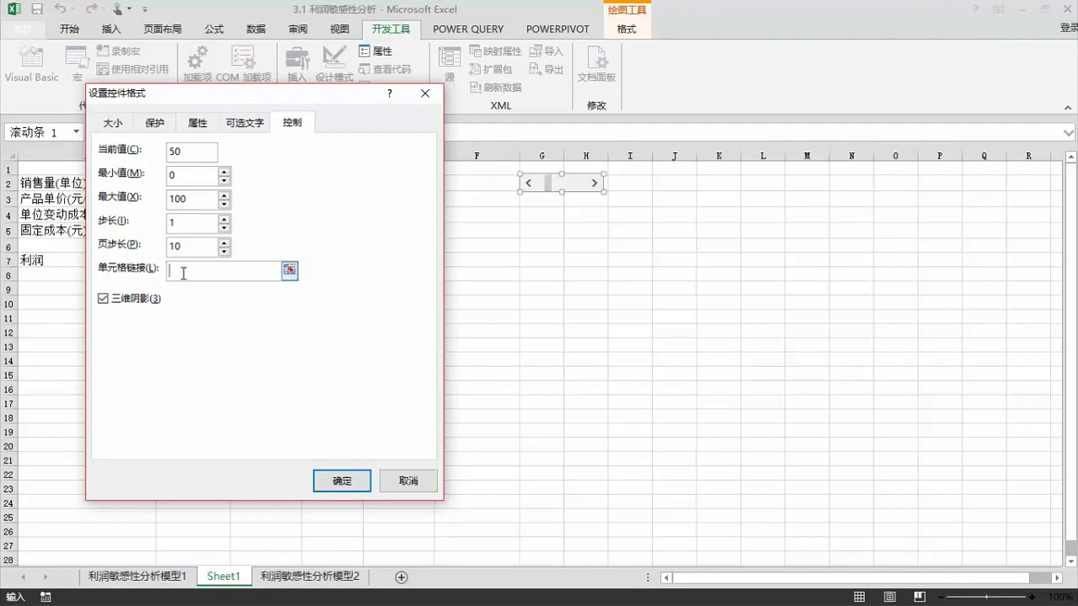
click(289, 270)
click(475, 184)
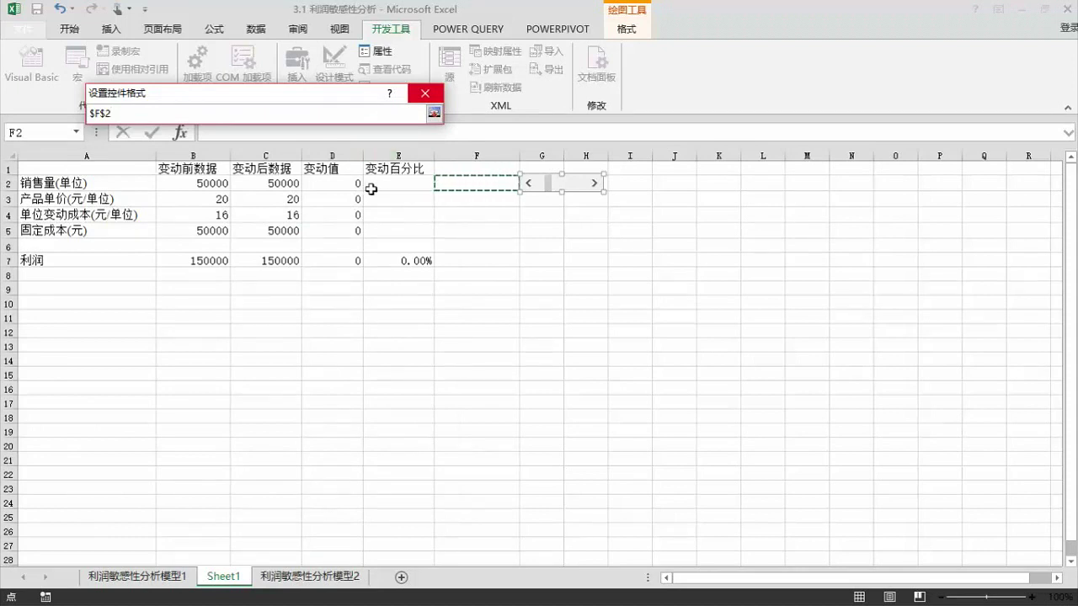
click(558, 194)
key(Return)
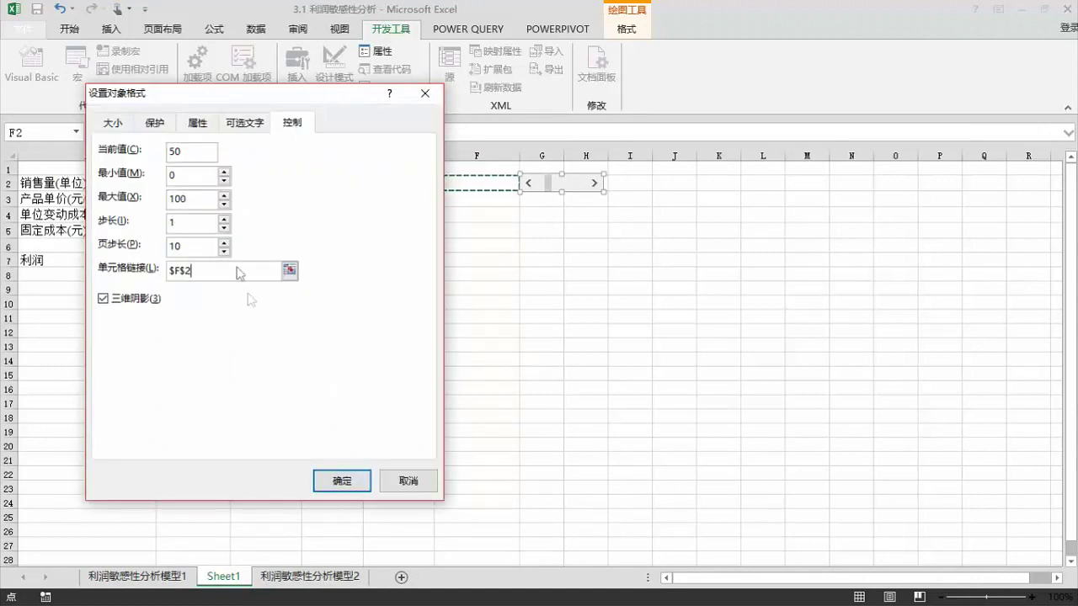
click(342, 483)
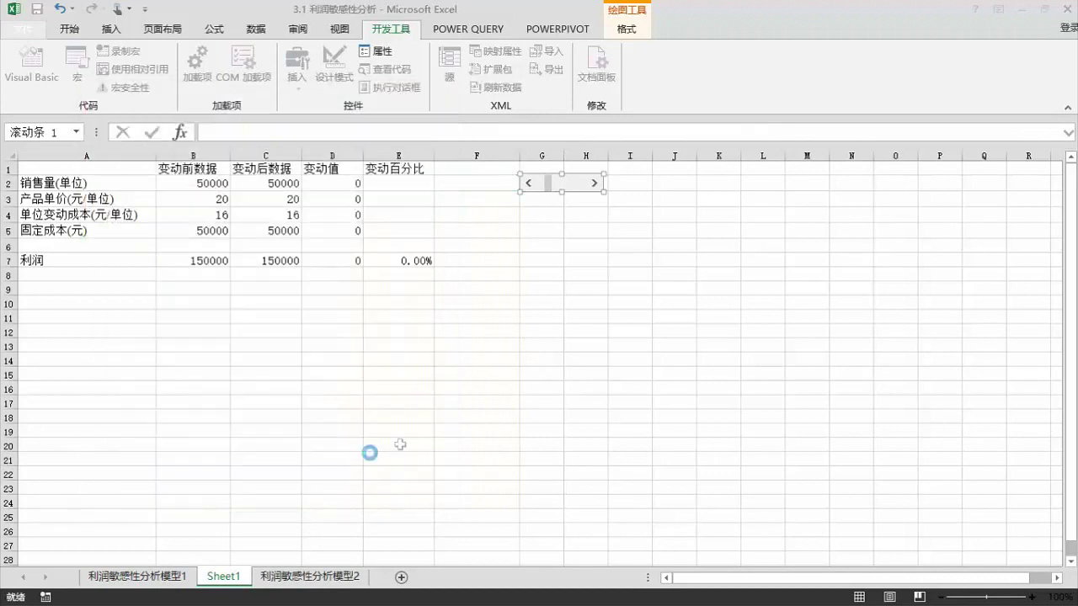
click(492, 212)
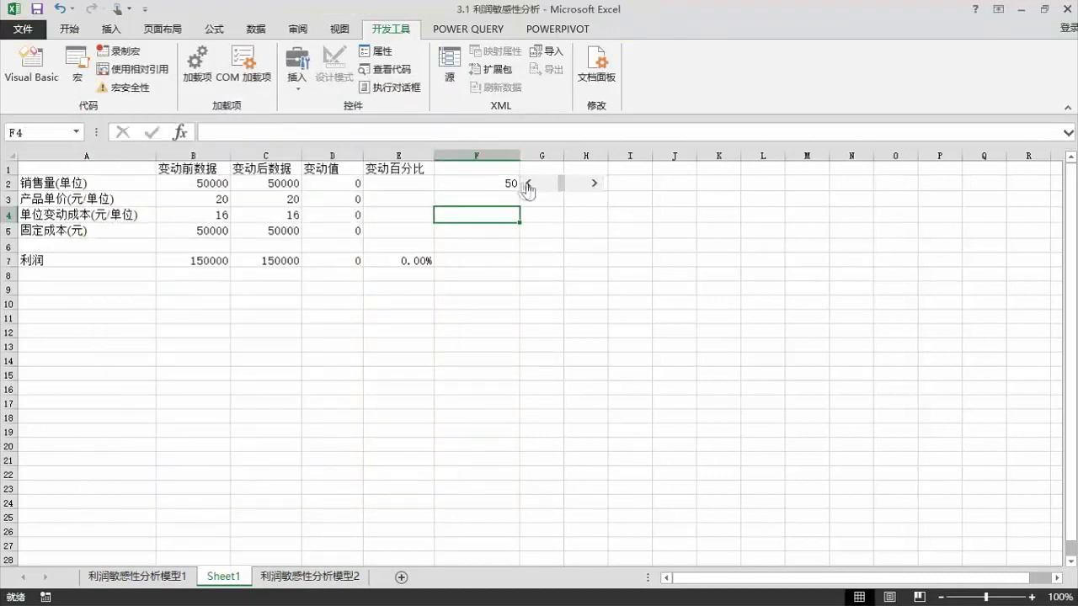
- Check the link to F2, then step the scroll bar forward and back while watching F2, ending at 50
click(483, 183)
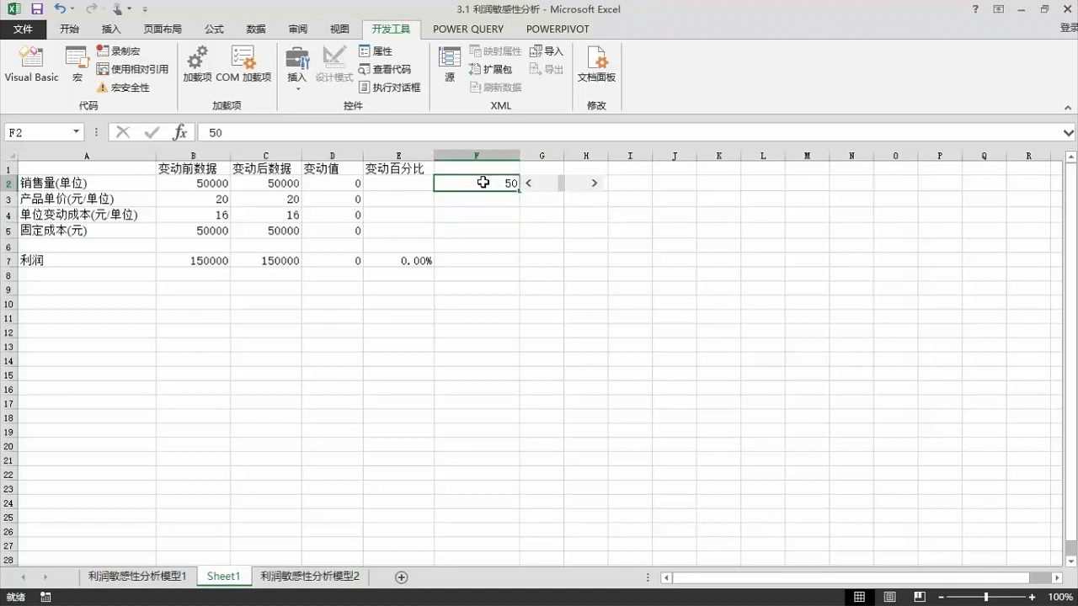
right_click(553, 183)
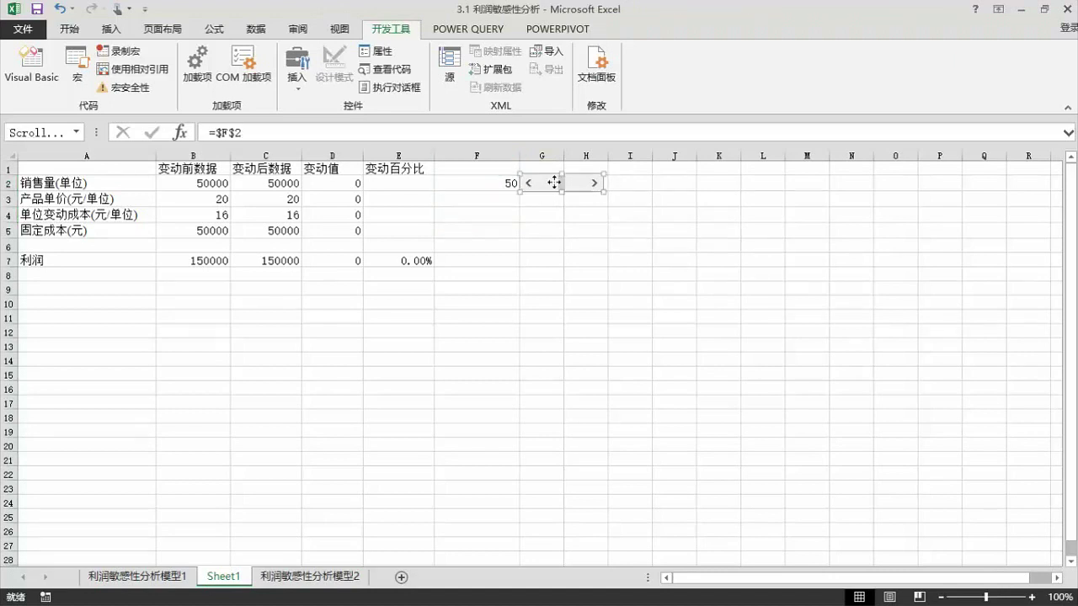
click(498, 200)
click(498, 200)
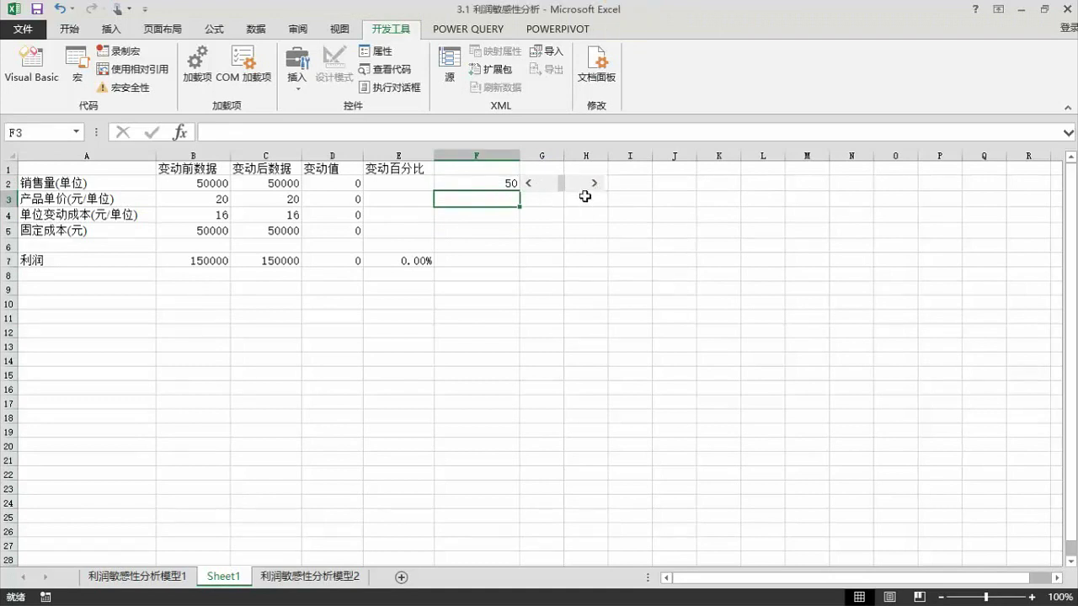
click(595, 185)
click(596, 185)
click(529, 184)
click(529, 184)
click(528, 183)
click(529, 184)
click(595, 185)
click(595, 185)
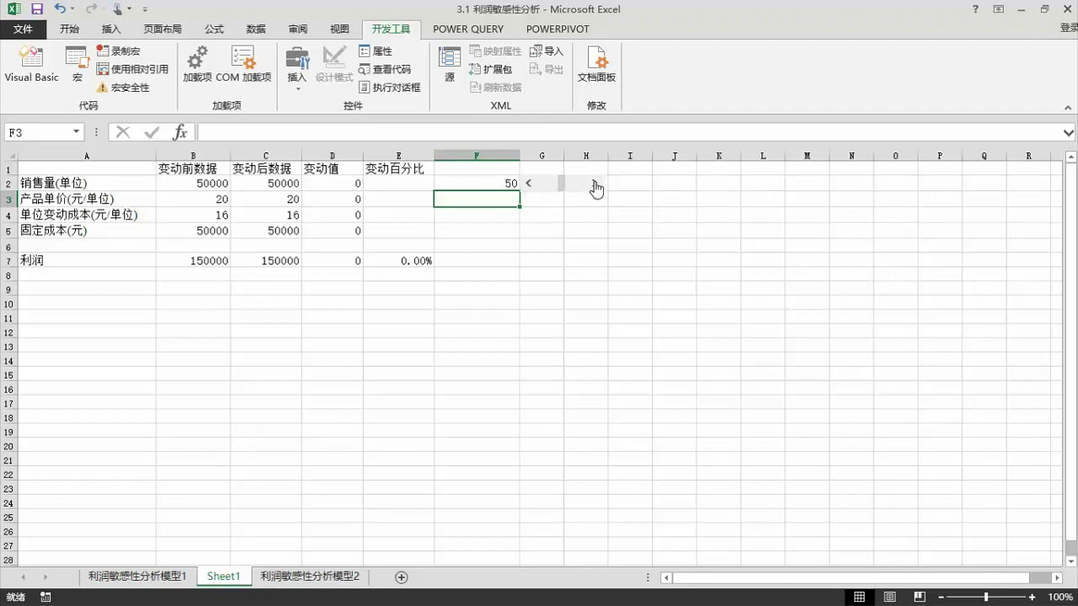
- Examine the linked cell F2 alongside the empty sales volume change percentage cell E2
click(498, 182)
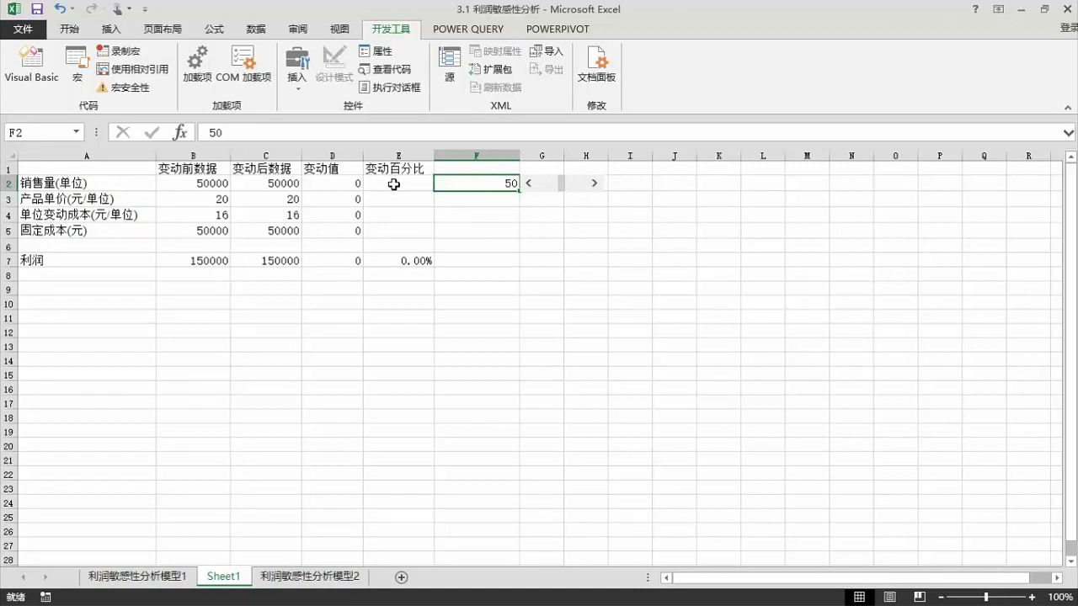
click(394, 184)
click(481, 174)
click(485, 184)
click(398, 189)
click(446, 182)
click(412, 183)
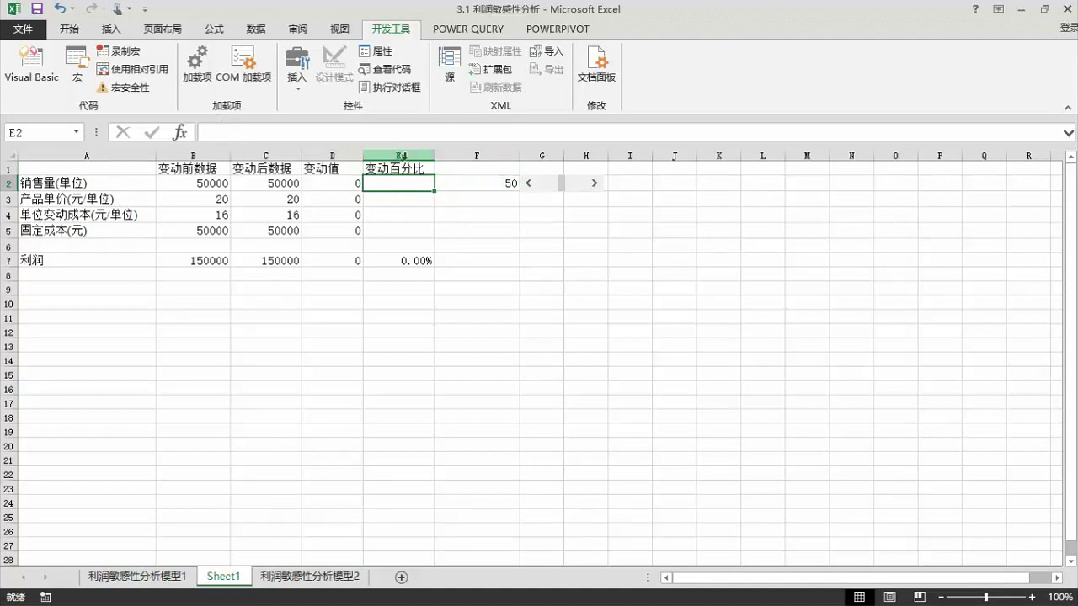
- Enter the formula =(F2/50-1)/2 in E2 so the sales volume's change percentage follows the linked cell
double_click(400, 185)
text(=)
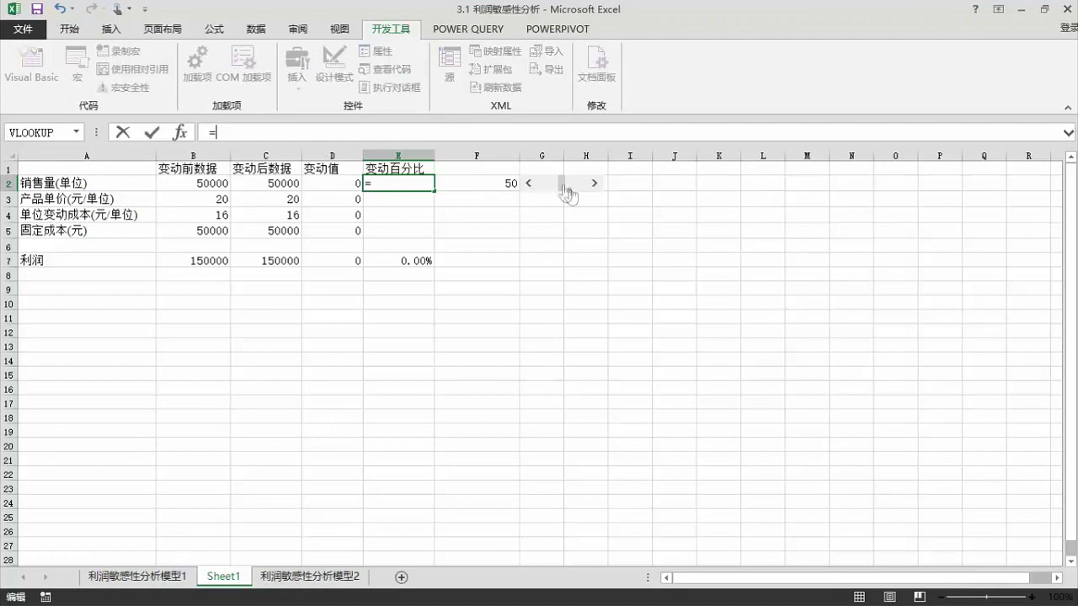
click(482, 182)
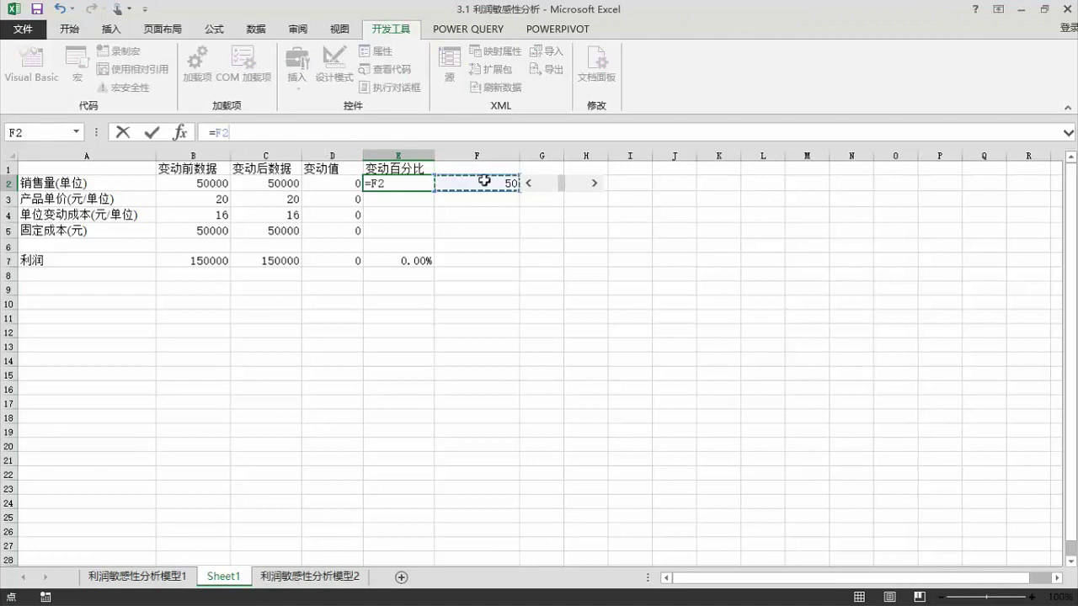
text(/)
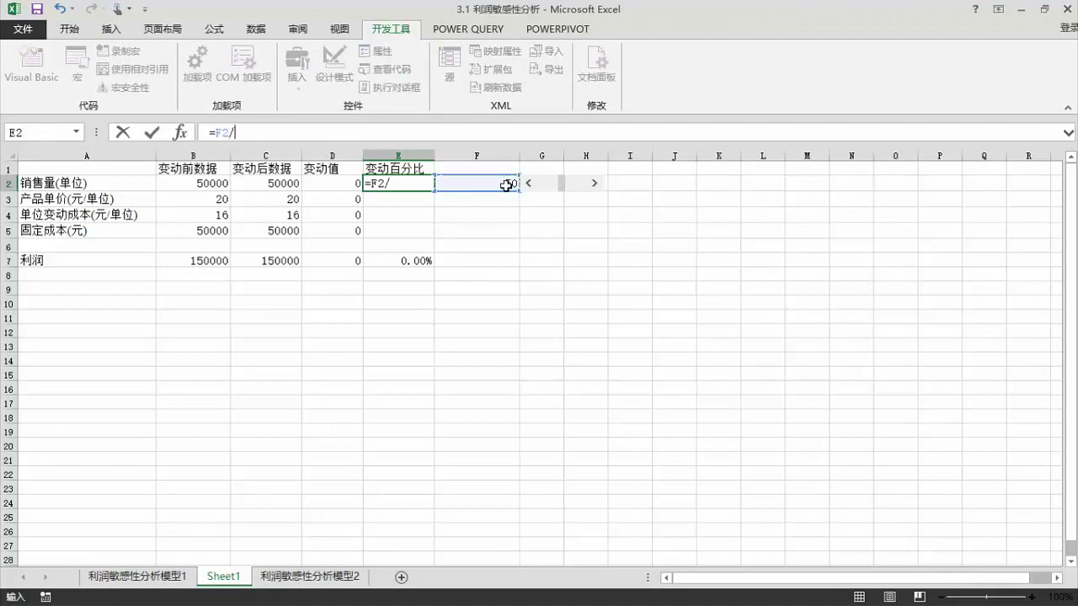
text(50-1)
click(216, 132)
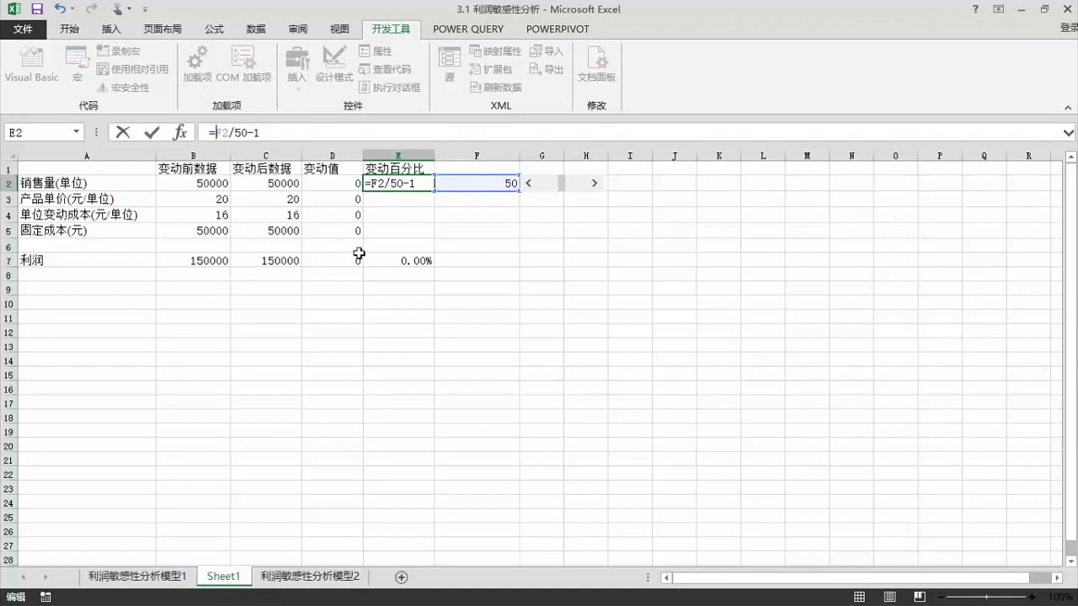
text((F2)
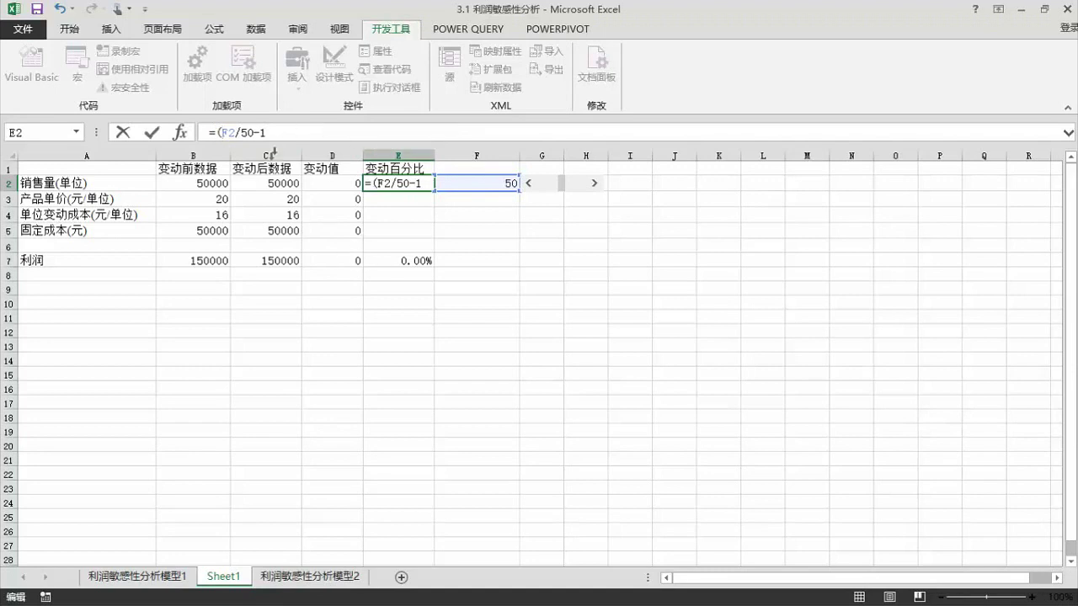
text(/2)
key(Return)
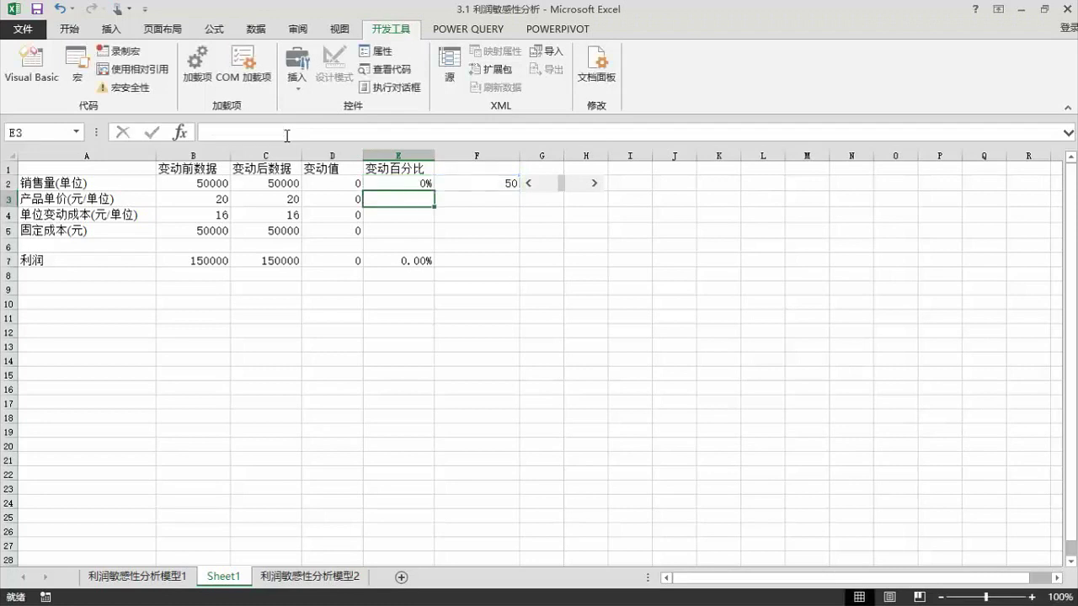
- Advance the scroll bar to 51 and calculate =51/50 in J4 to check the formula in E2
click(408, 179)
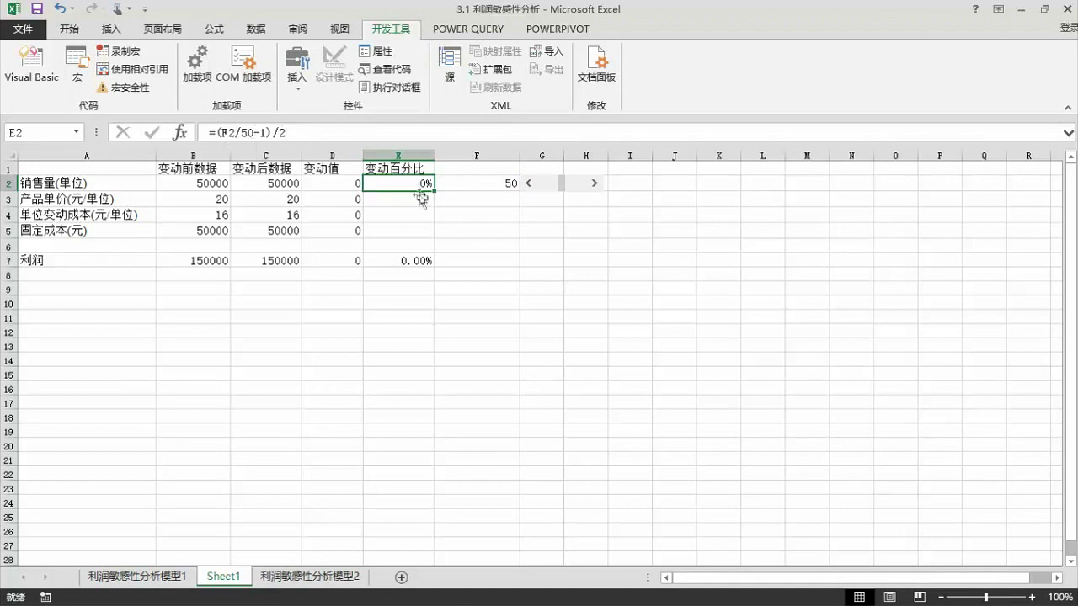
click(595, 184)
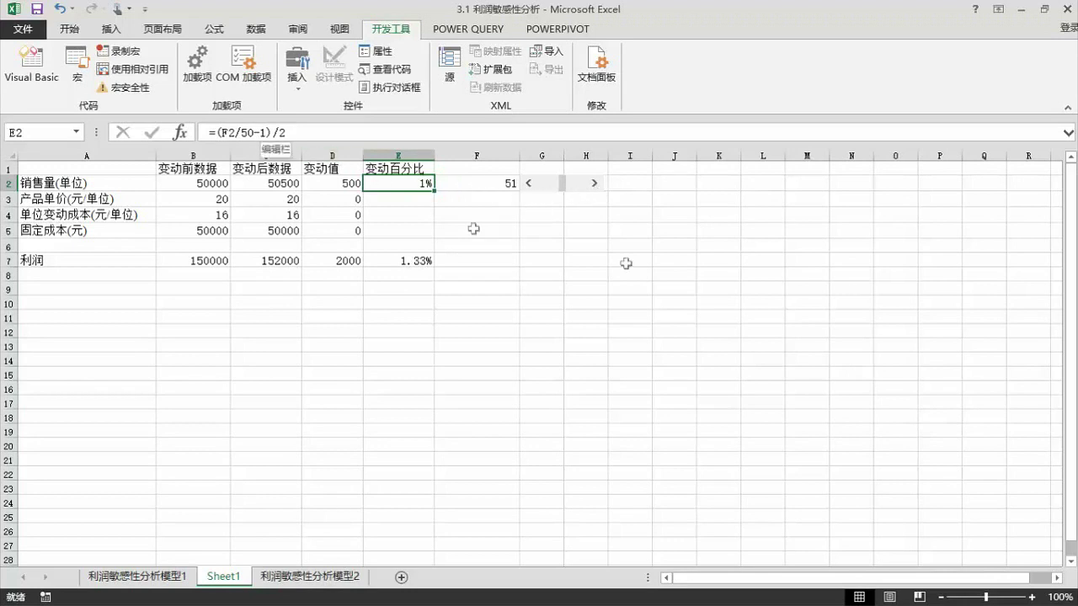
click(664, 217)
text(=)
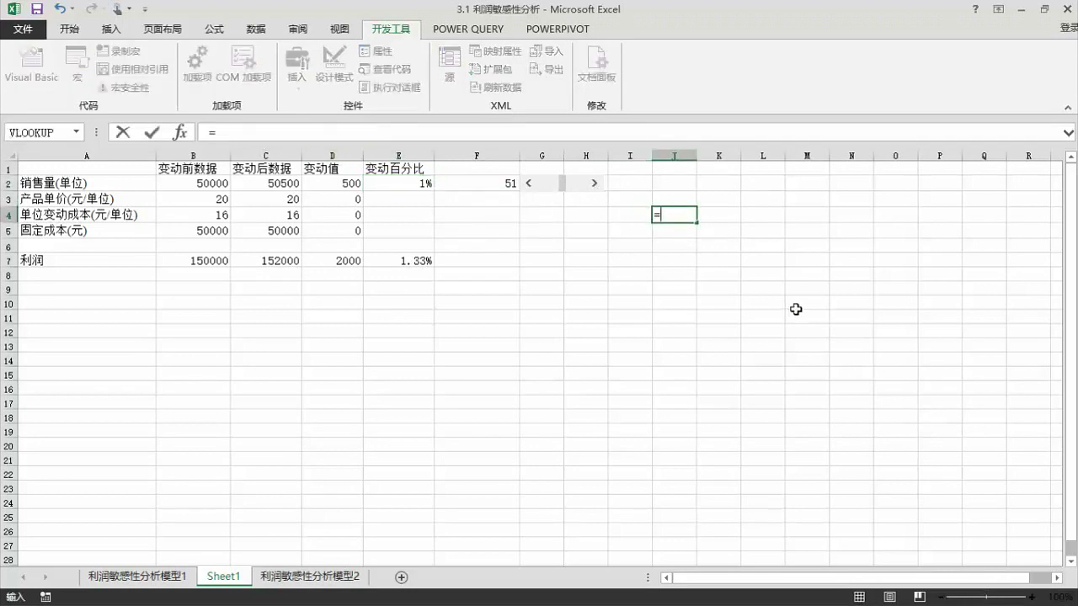
text(51/50)
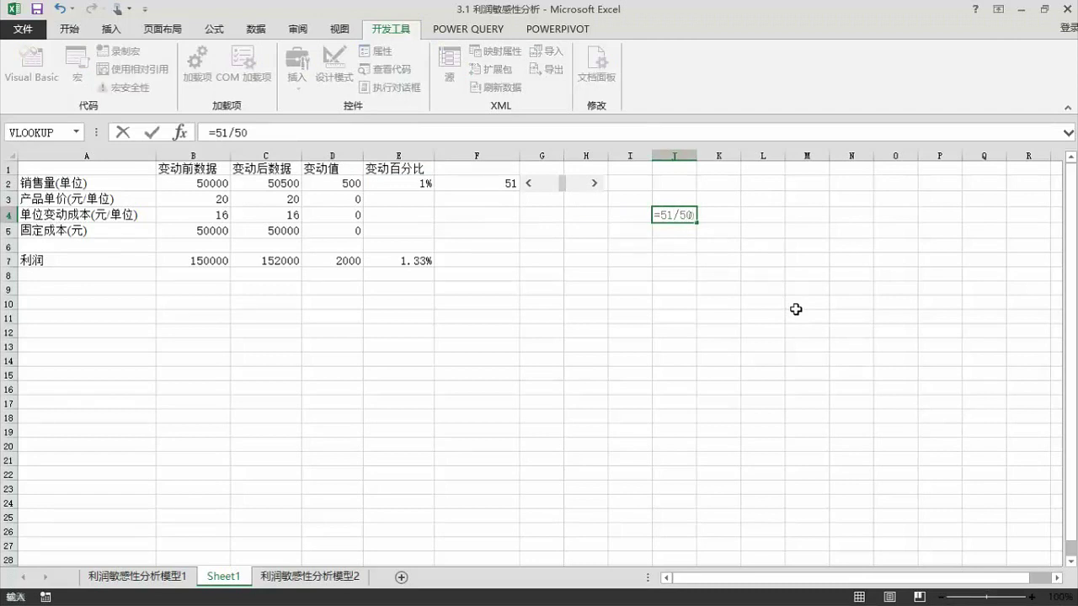
key(Return)
key(Up)
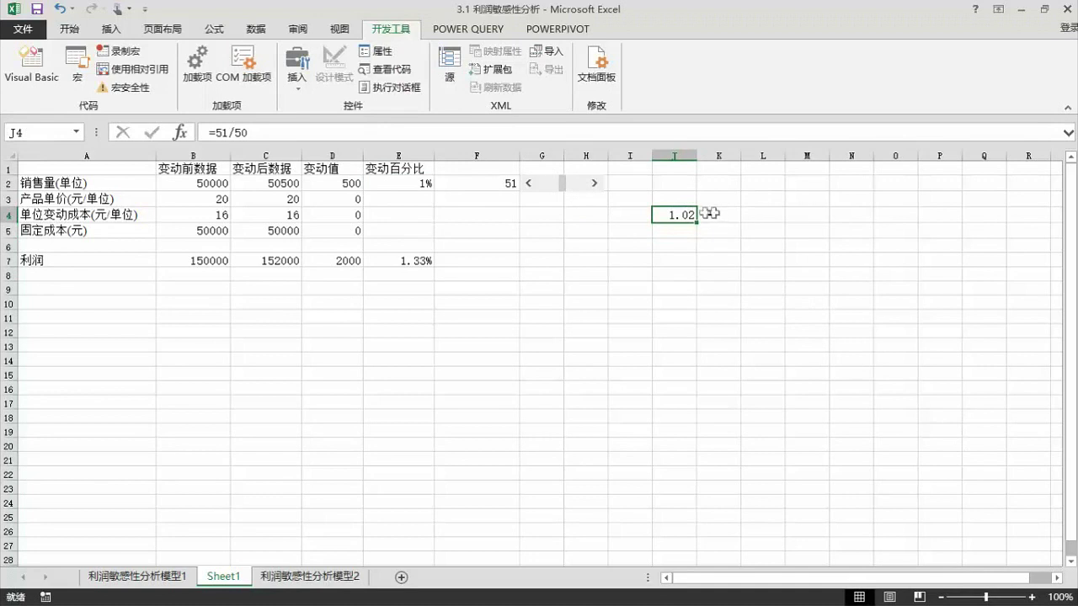
click(477, 186)
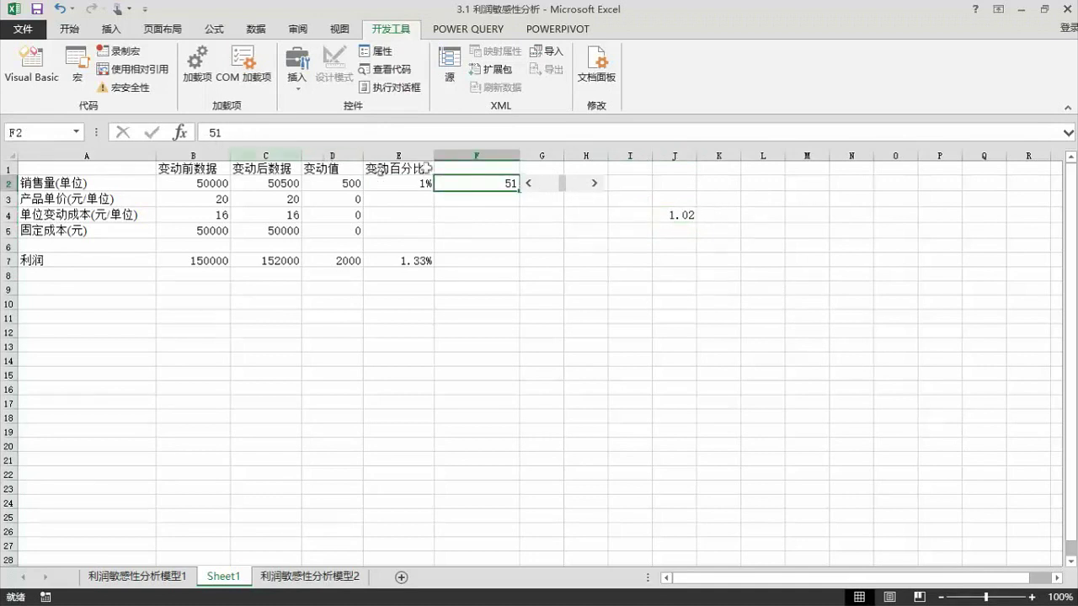
click(397, 182)
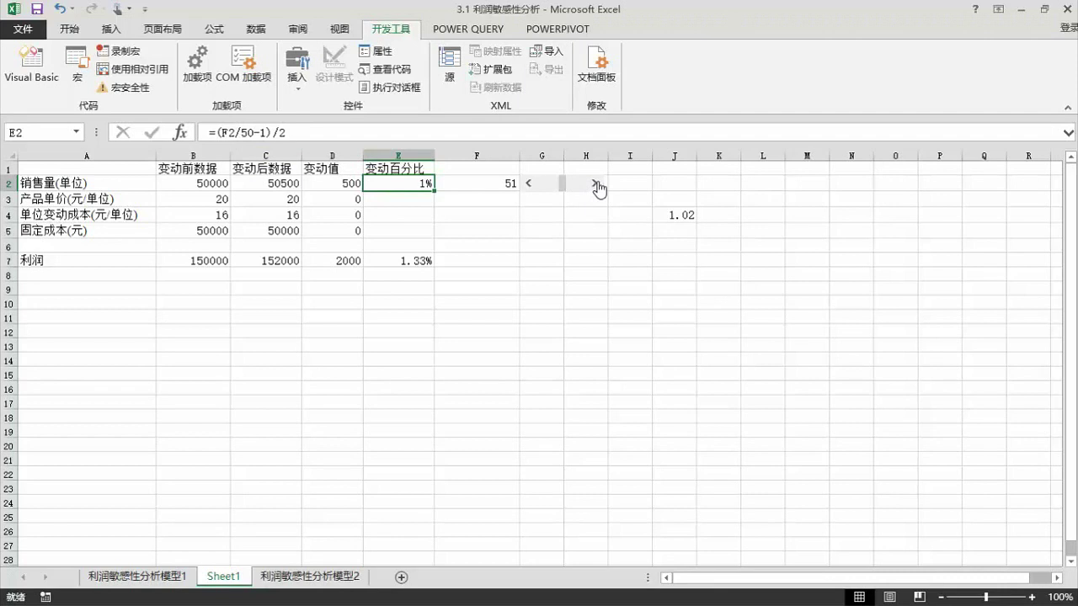
- Step the sales volume scroll bar back and forth, watching E2 and the profit percentage in E7, and return it to 50
click(528, 183)
click(529, 183)
click(595, 185)
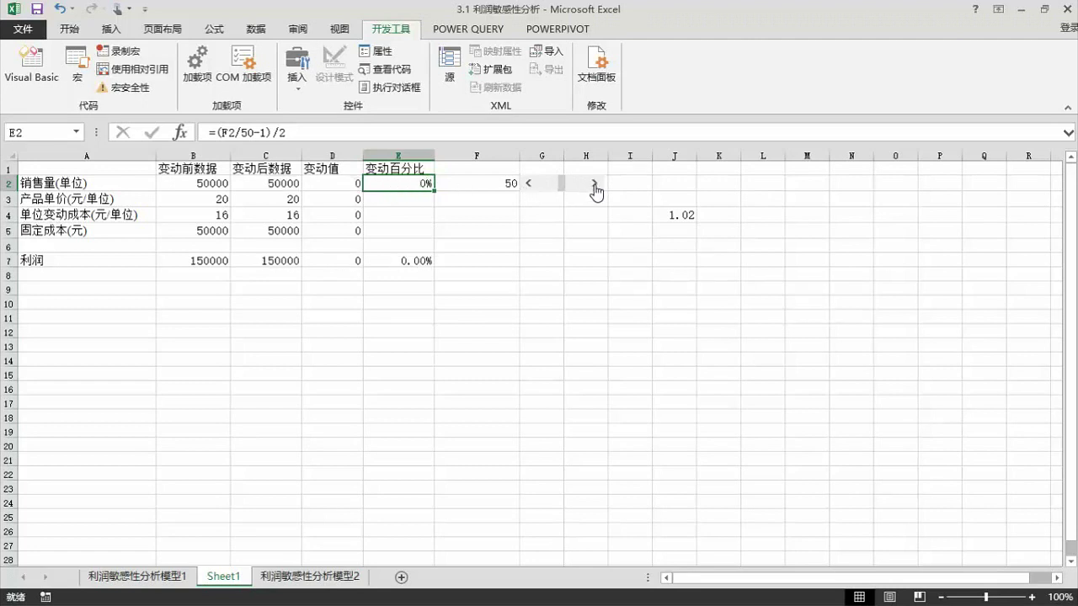
click(594, 185)
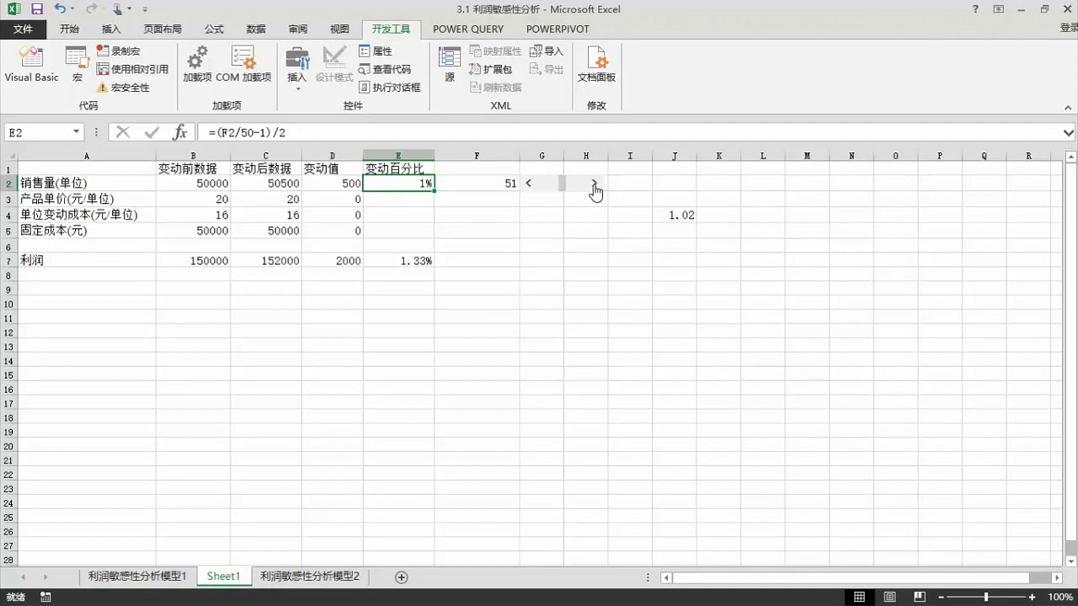
click(594, 183)
click(595, 185)
click(595, 185)
click(595, 185)
click(529, 183)
click(529, 183)
click(529, 183)
click(529, 184)
click(529, 184)
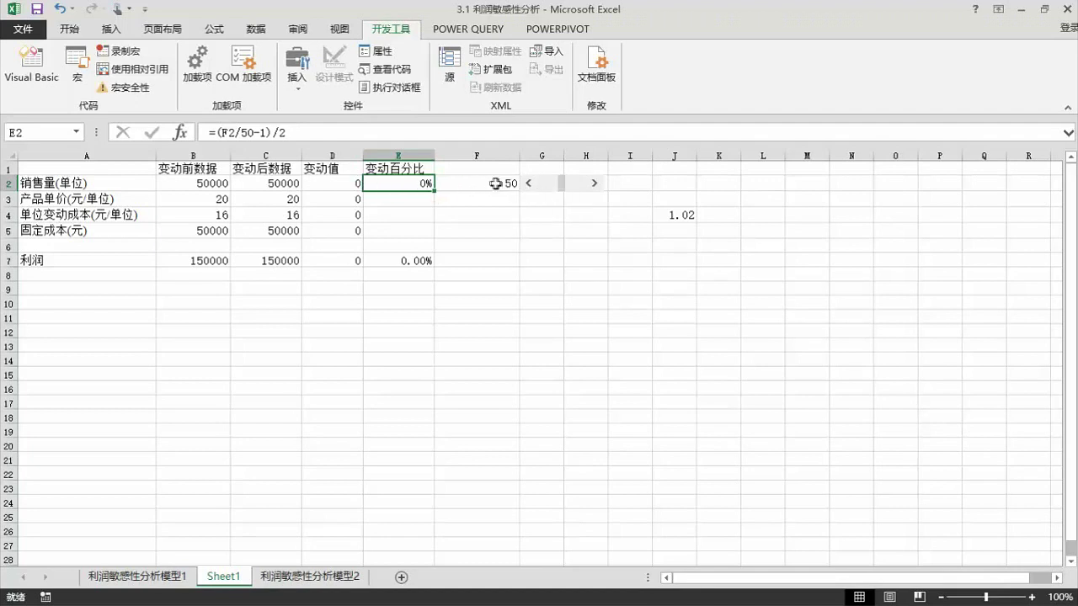
- Clear the check calculation from cell J4
click(669, 213)
key(Delete)
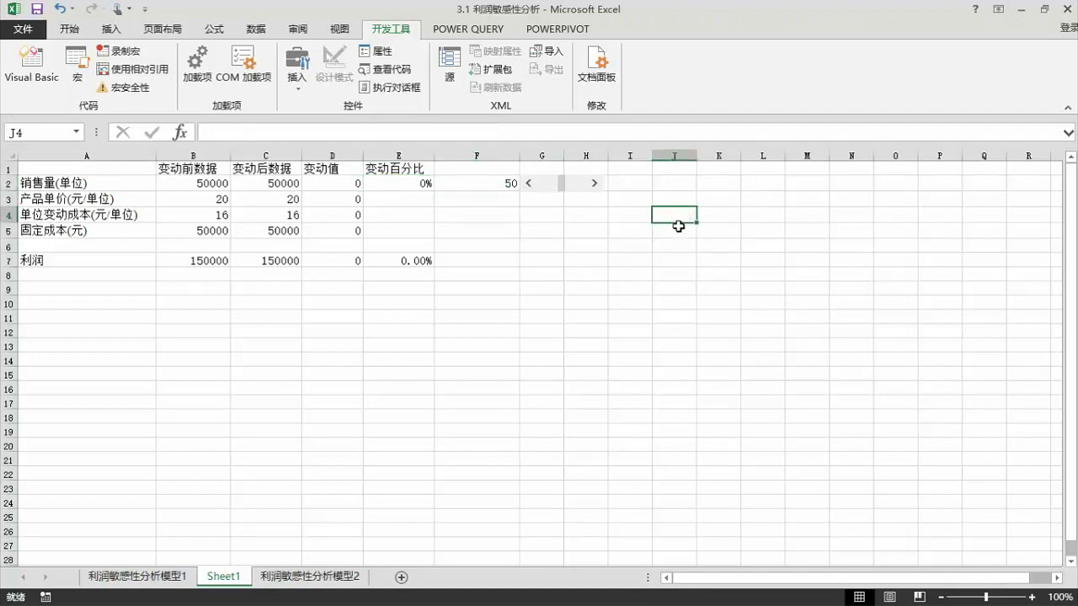
click(464, 182)
- Move the sales volume scroll bar over its linked cell F2 to hide the helper value
right_click(551, 187)
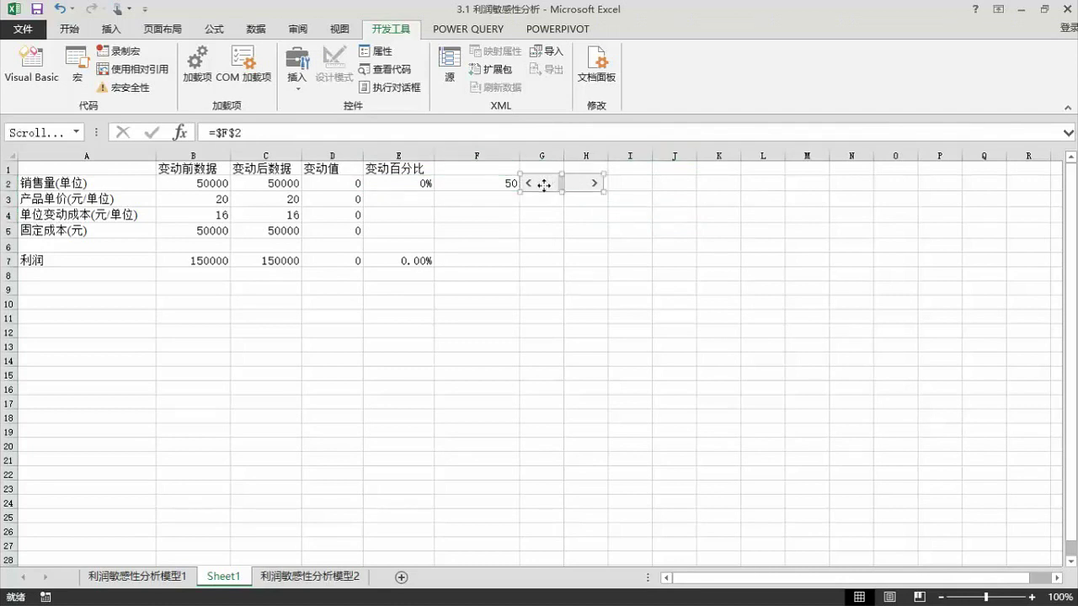
key(Escape)
drag(578, 183, 492, 179)
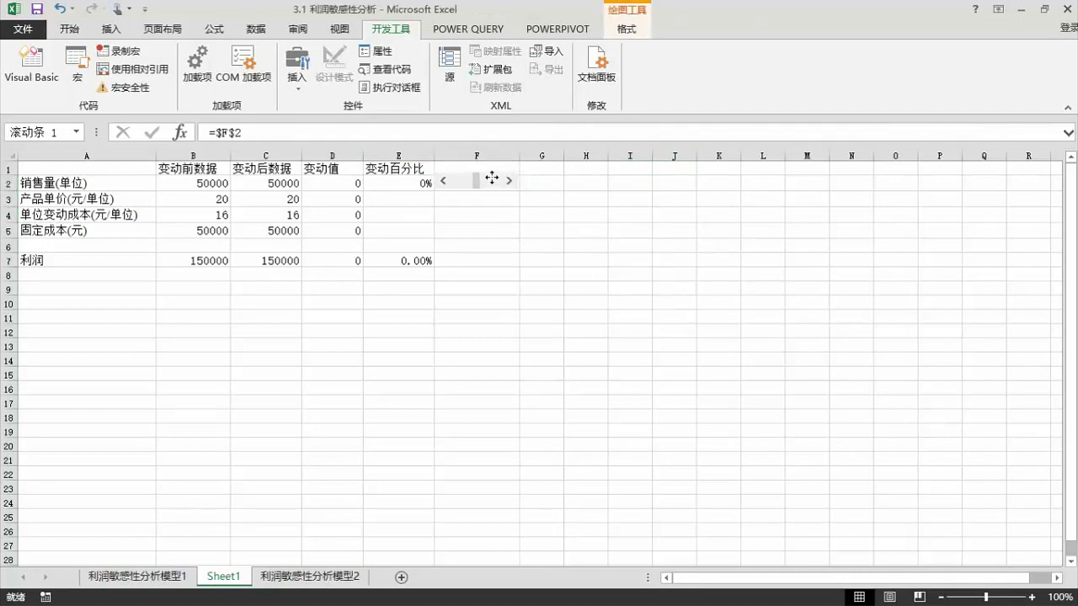
click(534, 182)
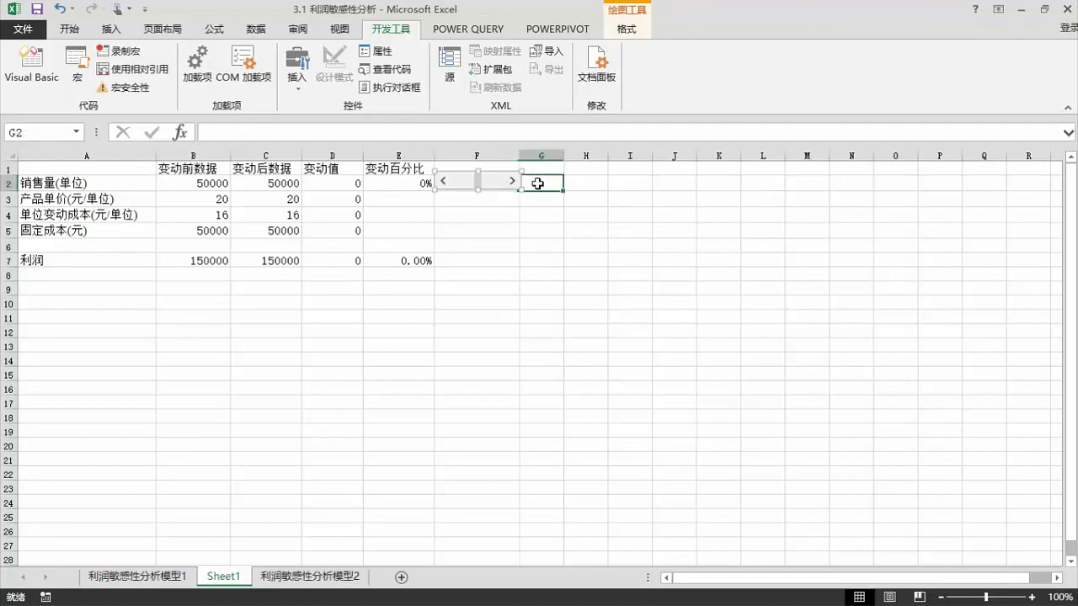
- Test the moved scroll bar with page-size jumps in both directions and bring the sales volume change back to 0%
click(497, 186)
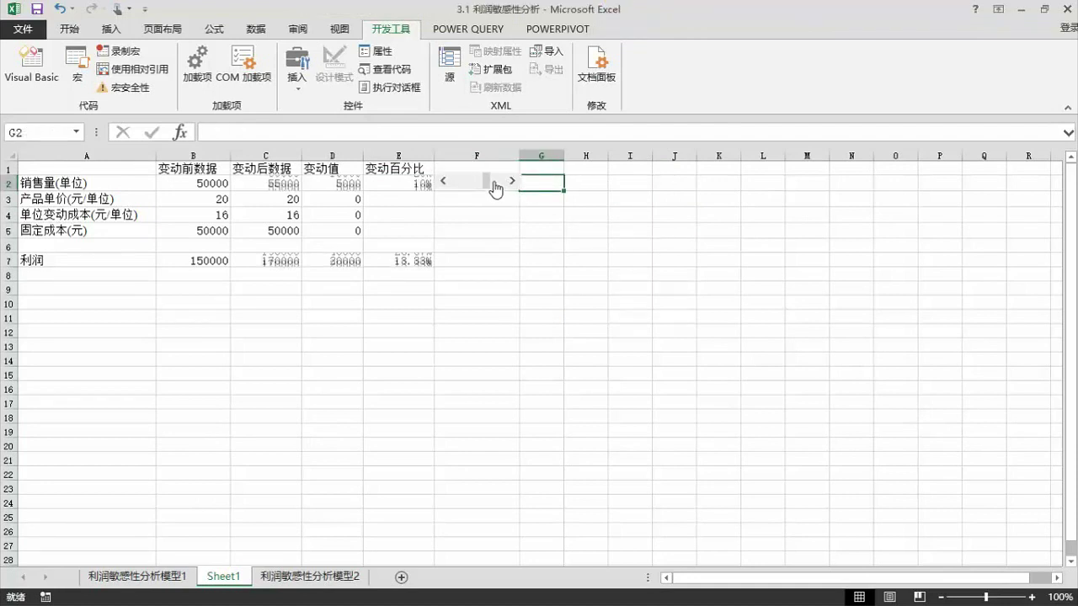
click(466, 187)
double_click(467, 187)
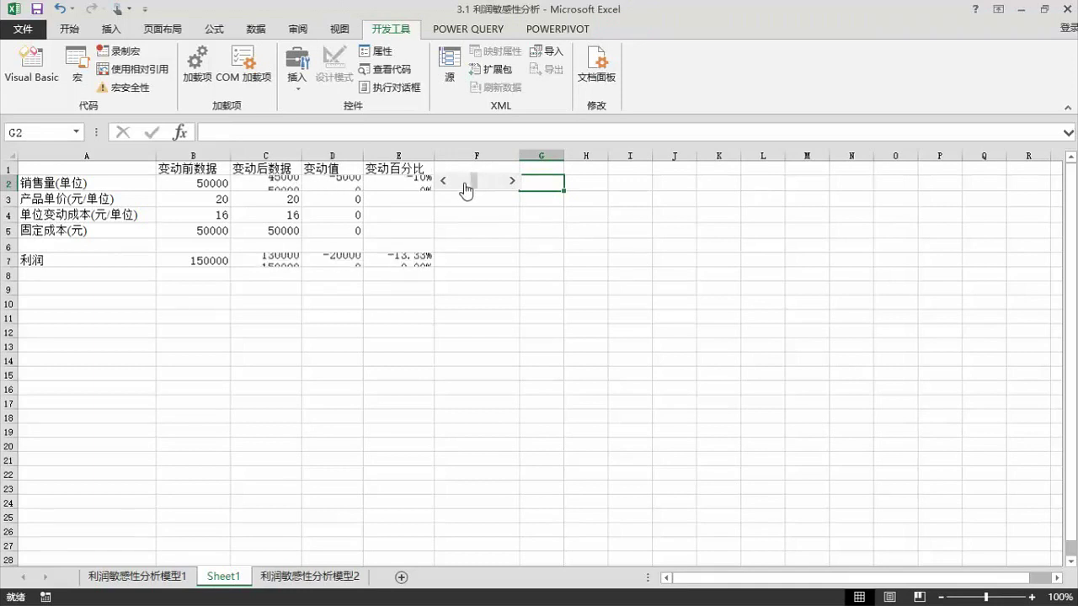
click(494, 186)
- Fine-tune the position of the sales volume scroll bar so that it covers cell F2
right_click(494, 187)
key(Escape)
key(Escape)
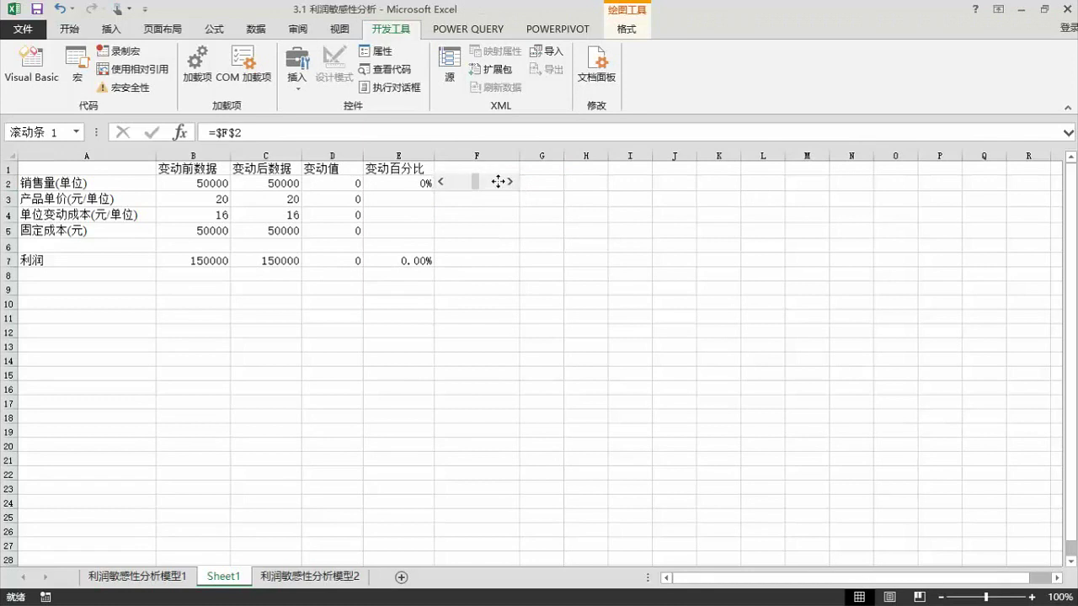
drag(498, 182, 501, 183)
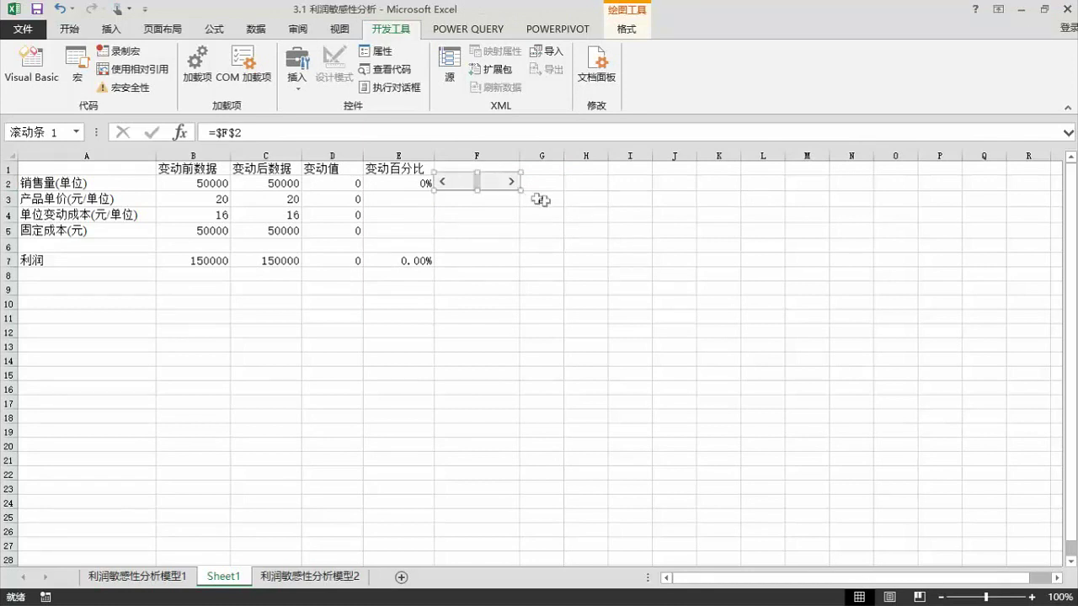
click(534, 196)
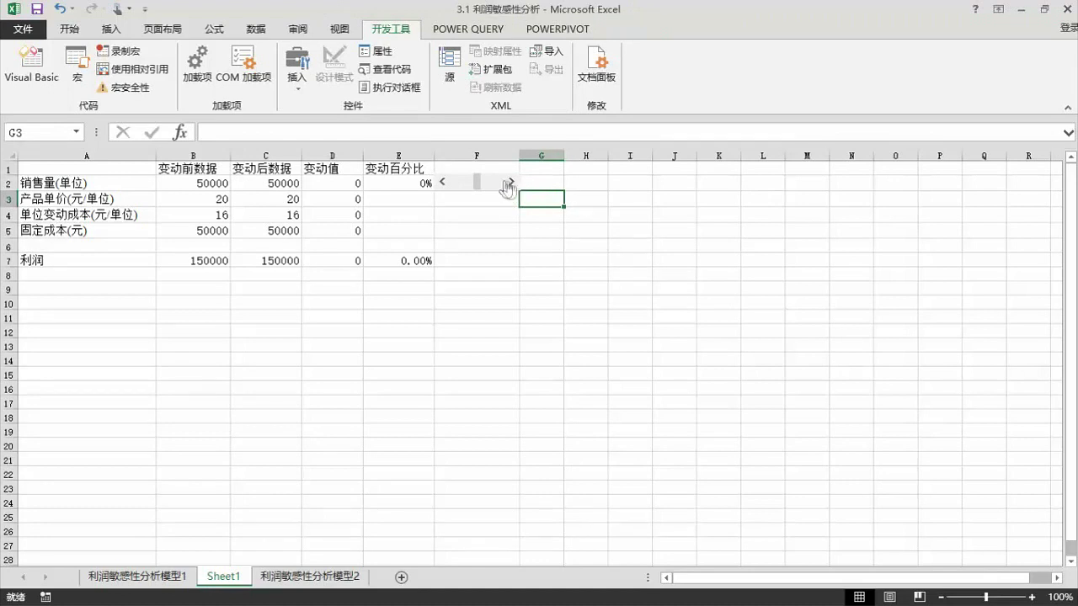
- Step the sales volume change up to 10% with the scroll bar and watch the profit row respond
click(512, 182)
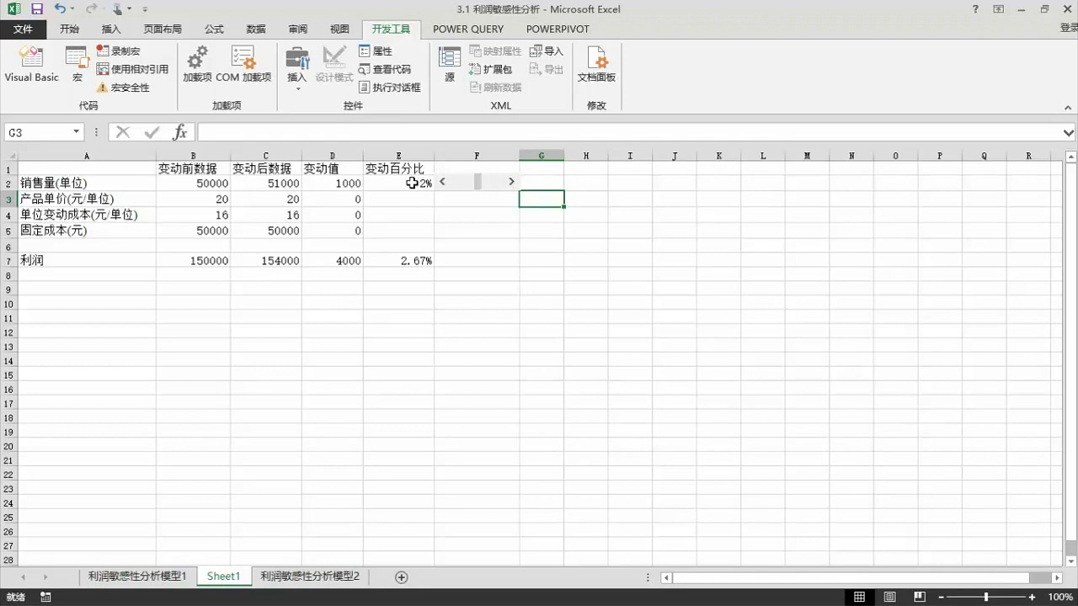
click(511, 184)
click(510, 183)
click(510, 183)
click(510, 184)
click(510, 183)
click(509, 184)
click(509, 183)
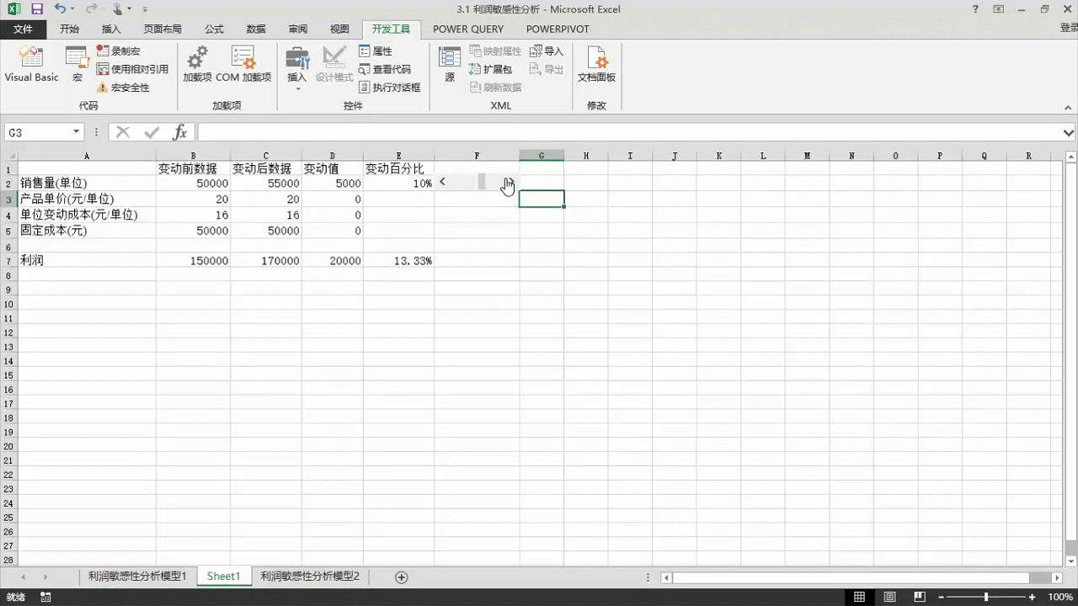
- Step the sales volume scroll bar back down until the change percentage in E2 is 0%
click(443, 183)
click(443, 182)
click(443, 184)
click(444, 183)
click(444, 183)
click(511, 182)
click(443, 183)
click(443, 182)
click(443, 183)
click(443, 182)
click(443, 183)
click(443, 183)
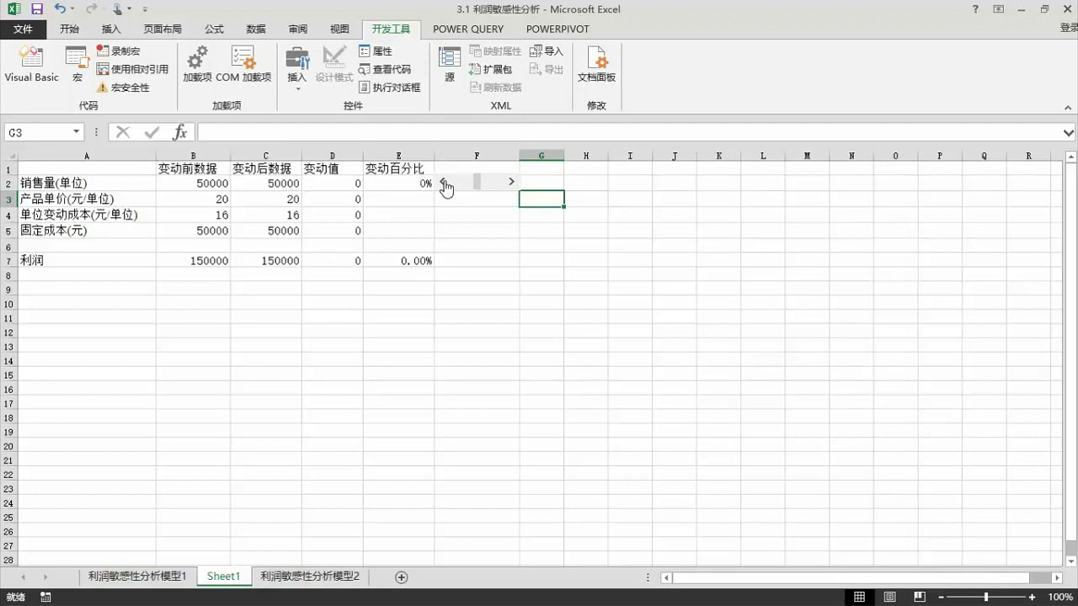
- Raise the sales volume change to 5% and 6%, comparing the profit change percentage in E7 each time
click(510, 184)
click(510, 182)
click(510, 182)
click(510, 182)
click(511, 182)
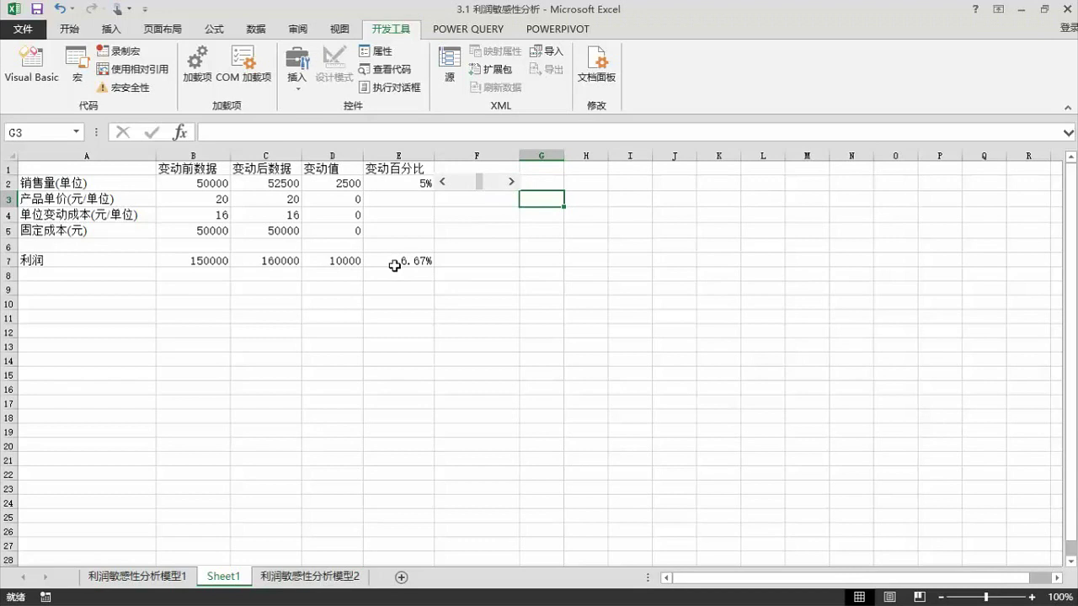
click(510, 182)
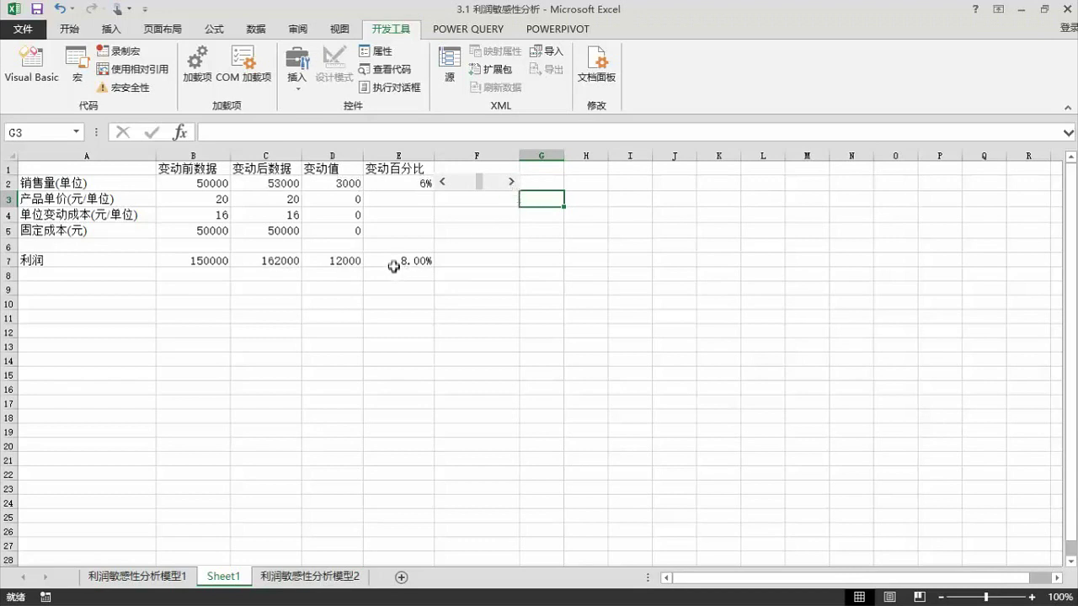
- Return the sales volume change percentage to 0% with the scroll bar
click(443, 183)
click(443, 183)
click(443, 183)
click(443, 182)
click(443, 183)
click(444, 182)
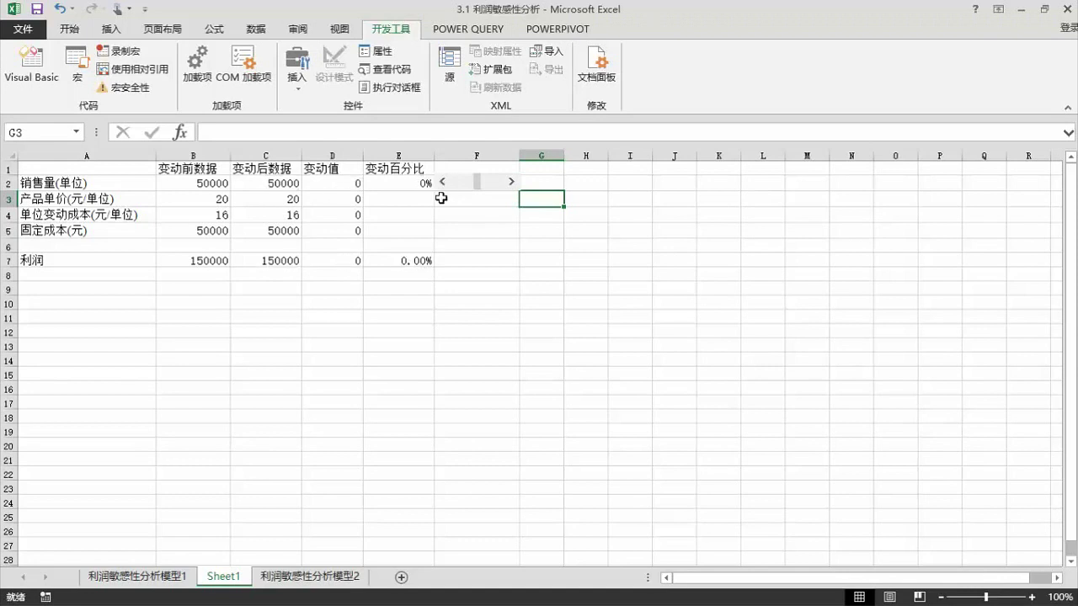
- Try to fill the change percentage formula from E2 down to E5 for the other three factors
click(450, 202)
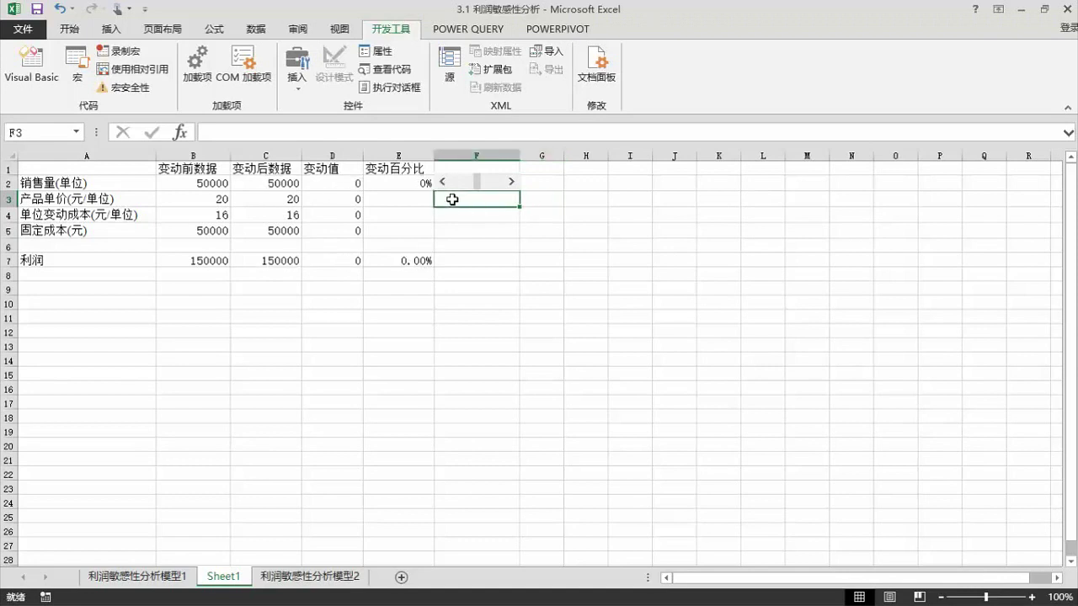
click(410, 181)
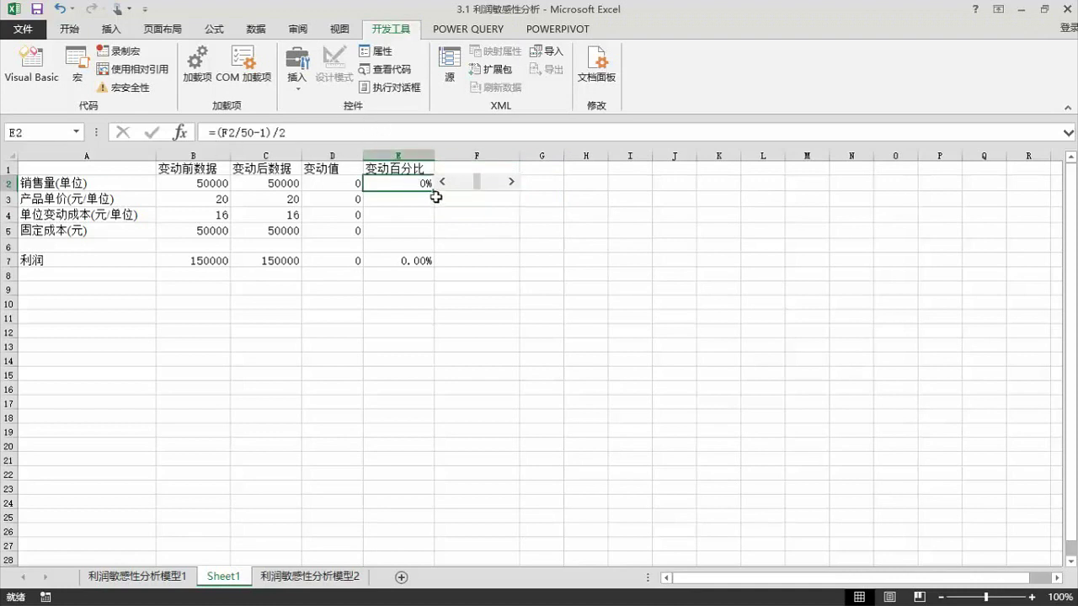
drag(436, 194, 432, 245)
click(477, 199)
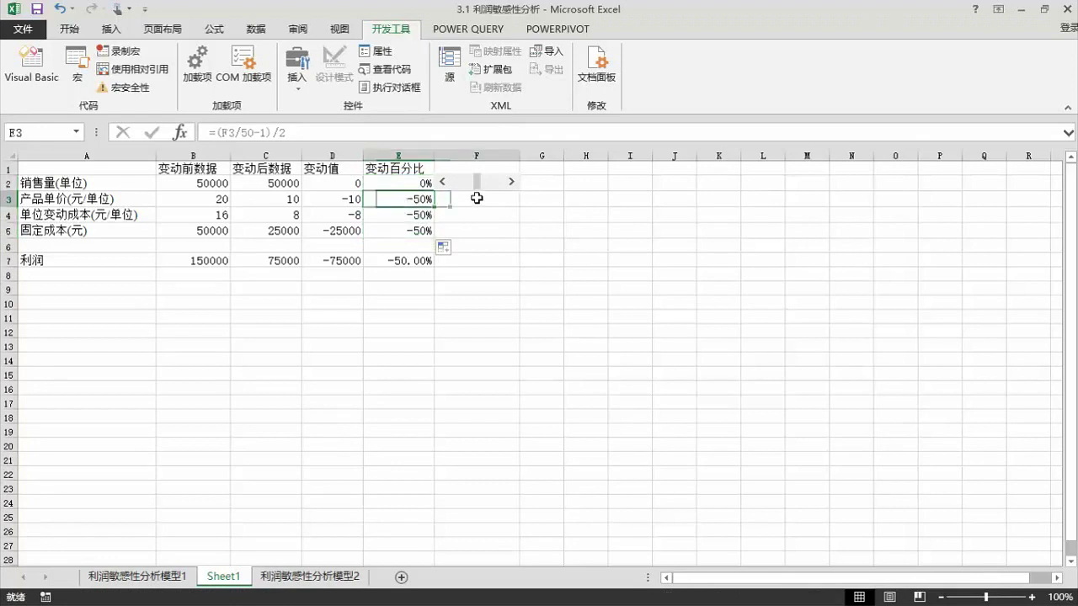
click(408, 200)
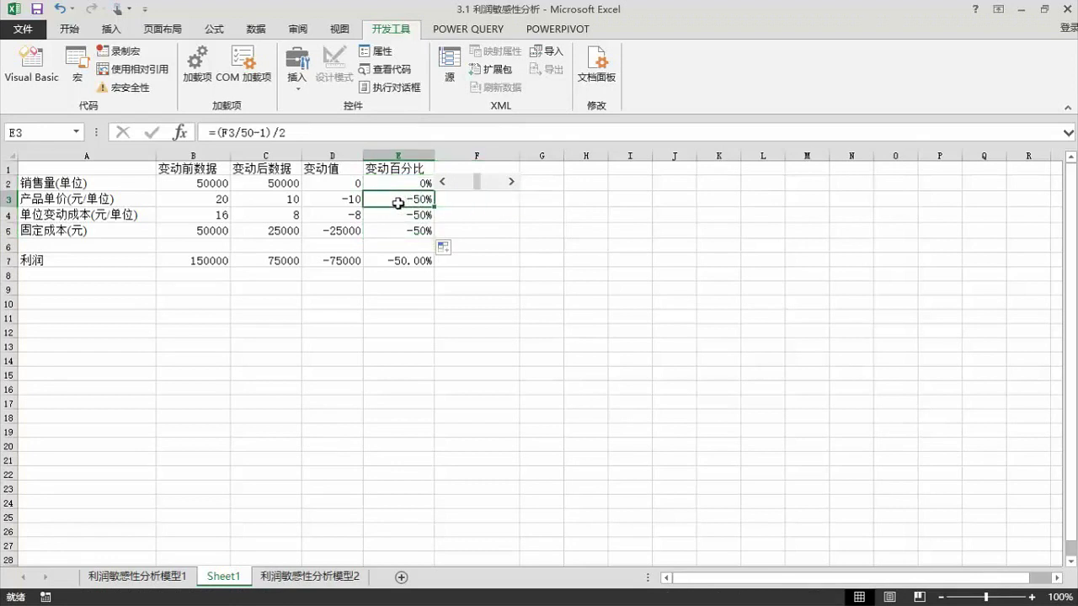
- Nudge the sales volume scroll bar slightly to realign it with cell F2
right_click(481, 185)
key(Escape)
mouse_move(477, 182)
mouse_down()
mouse_move(560, 184)
mouse_move(443, 178)
mouse_move(464, 185)
mouse_up()
- Clear the copied change percentage formulas from E3:E5
click(393, 204)
drag(393, 204, 417, 253)
key(Delete)
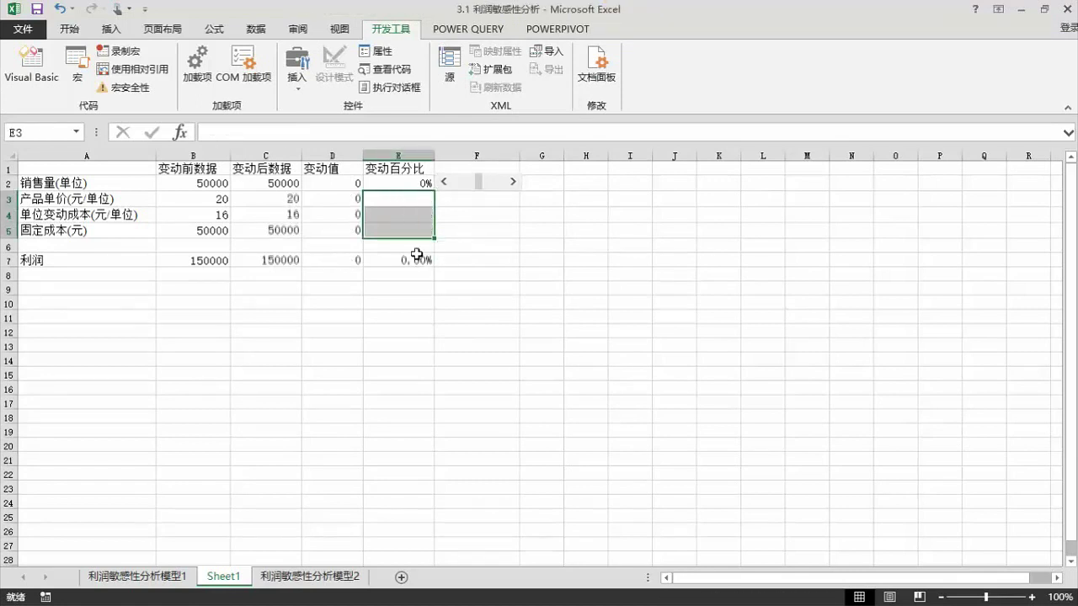
- Examine the empty change percentage cells E3 to E5 alongside the helper cells F3 to F5
click(412, 208)
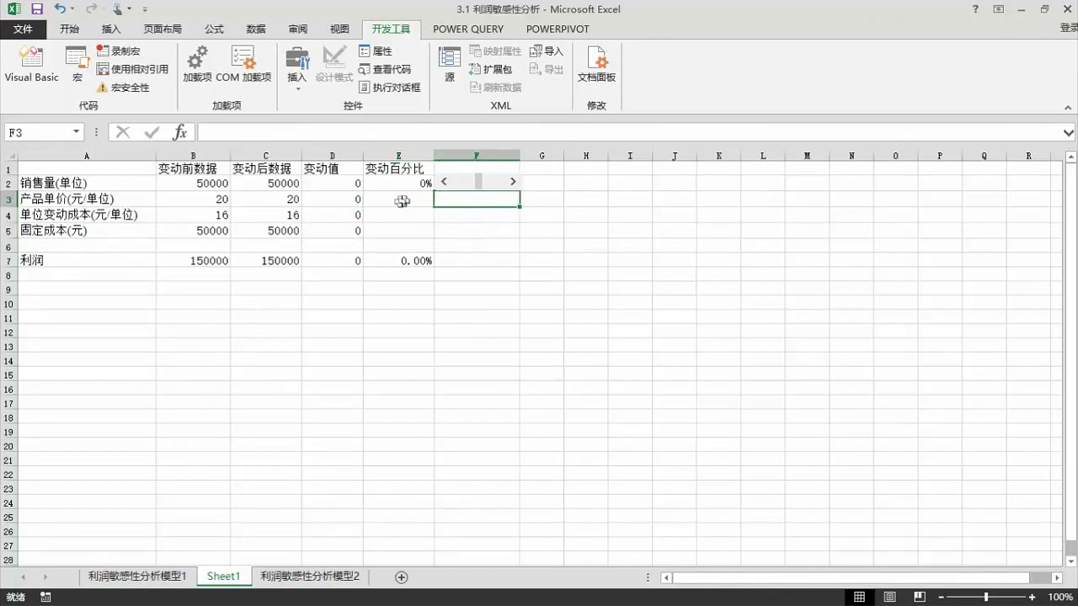
click(451, 202)
click(397, 201)
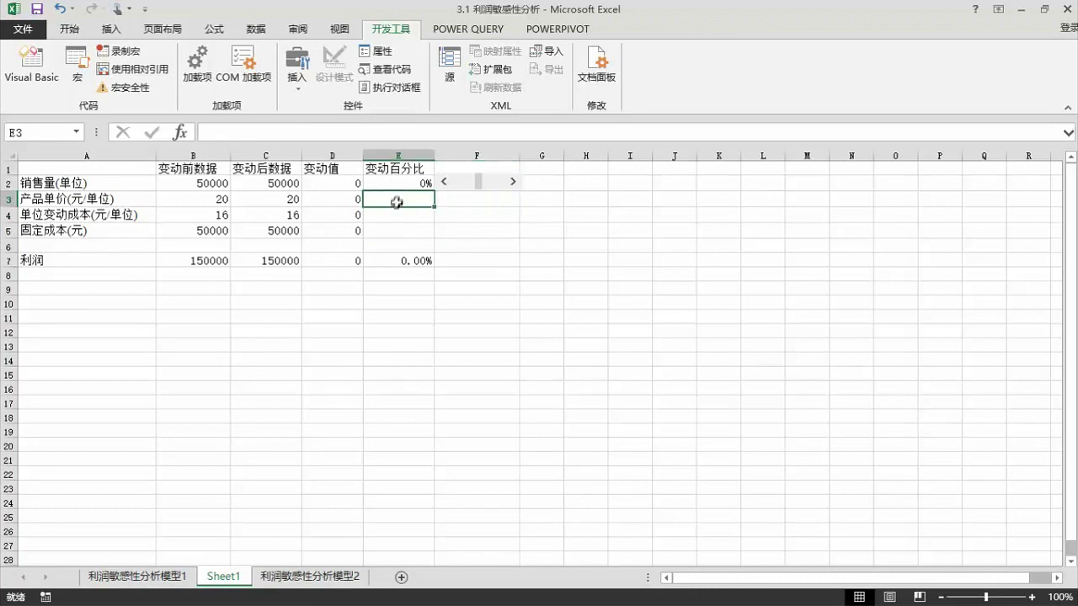
click(393, 217)
click(440, 218)
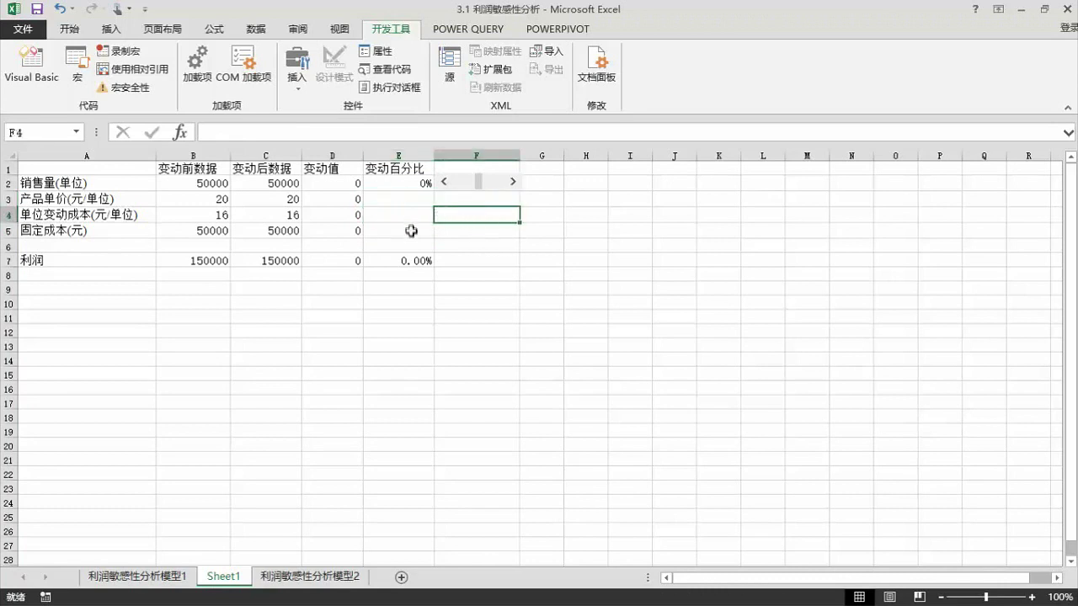
click(417, 230)
click(441, 233)
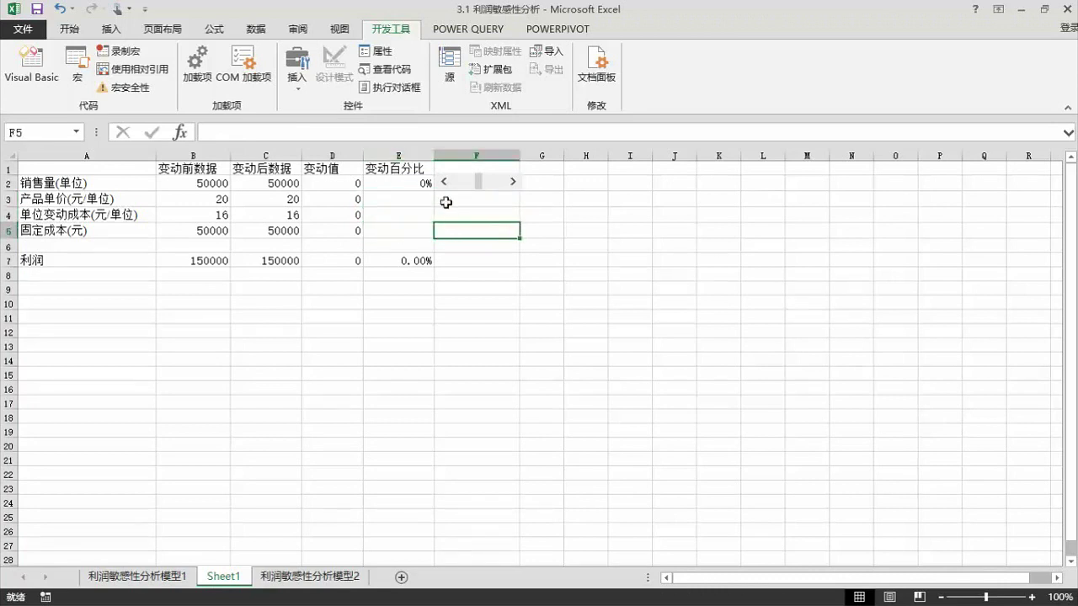
click(381, 237)
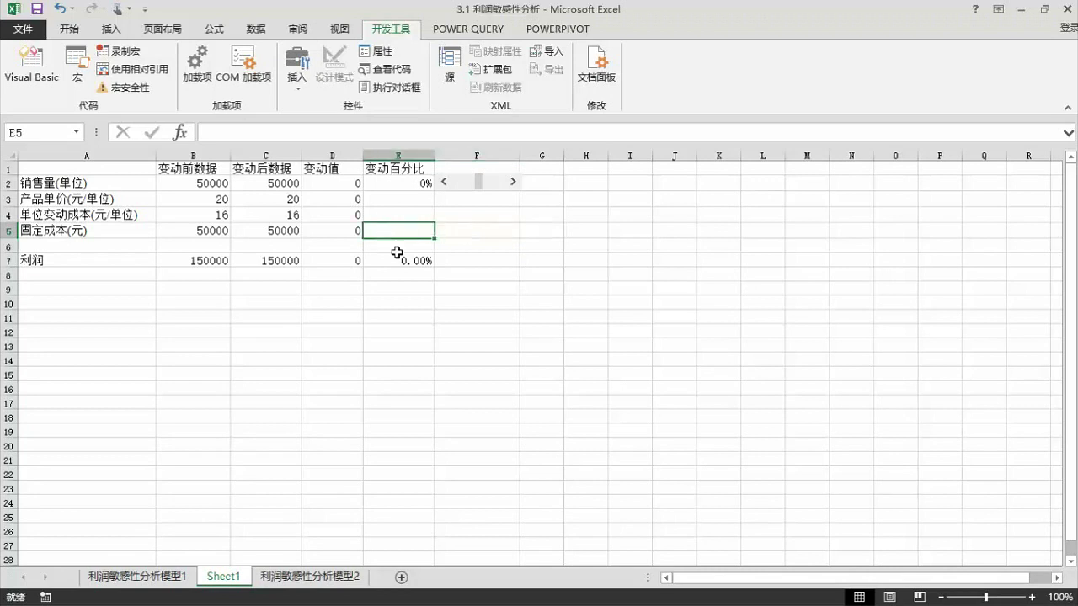